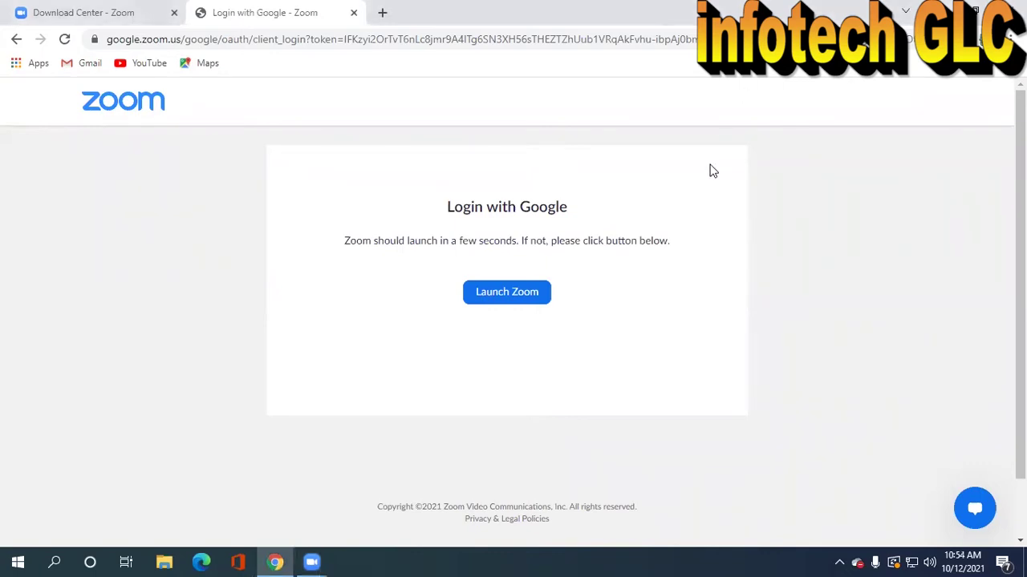
Minimize the browser, open the New Volume (E:) drive from This PC and maximize its window.
click(945, 7)
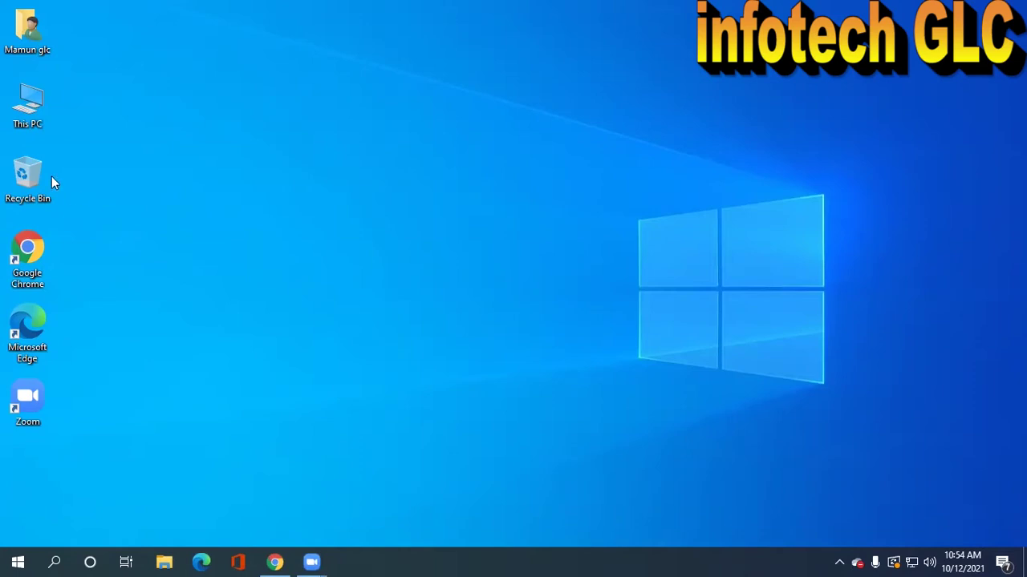
double_click(53, 106)
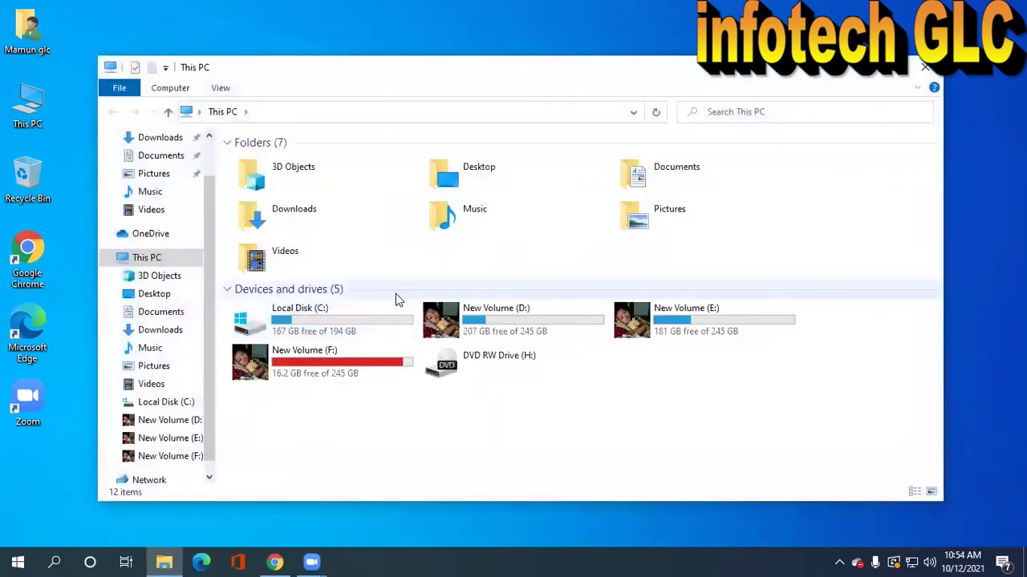
double_click(304, 363)
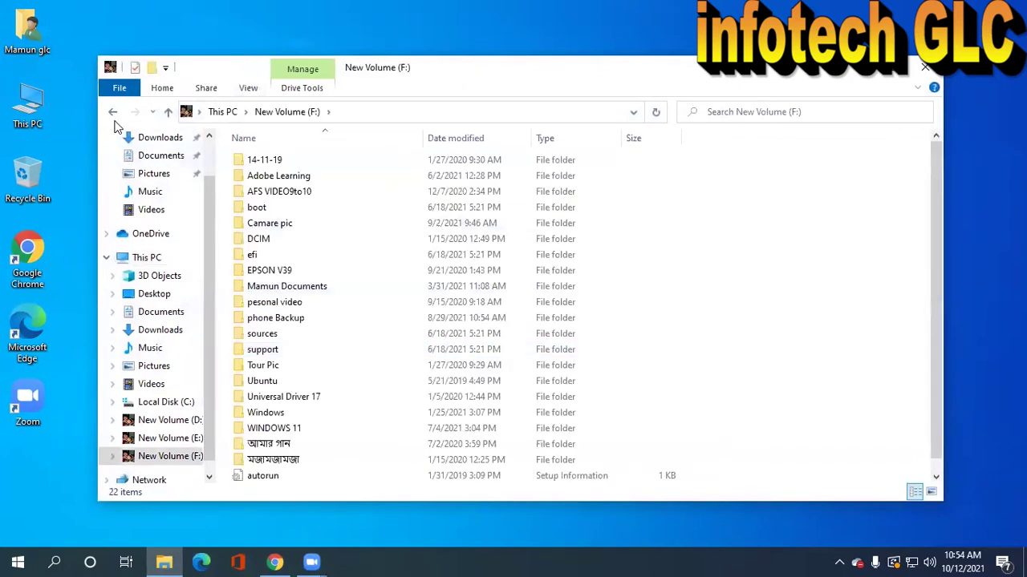
click(113, 111)
double_click(654, 320)
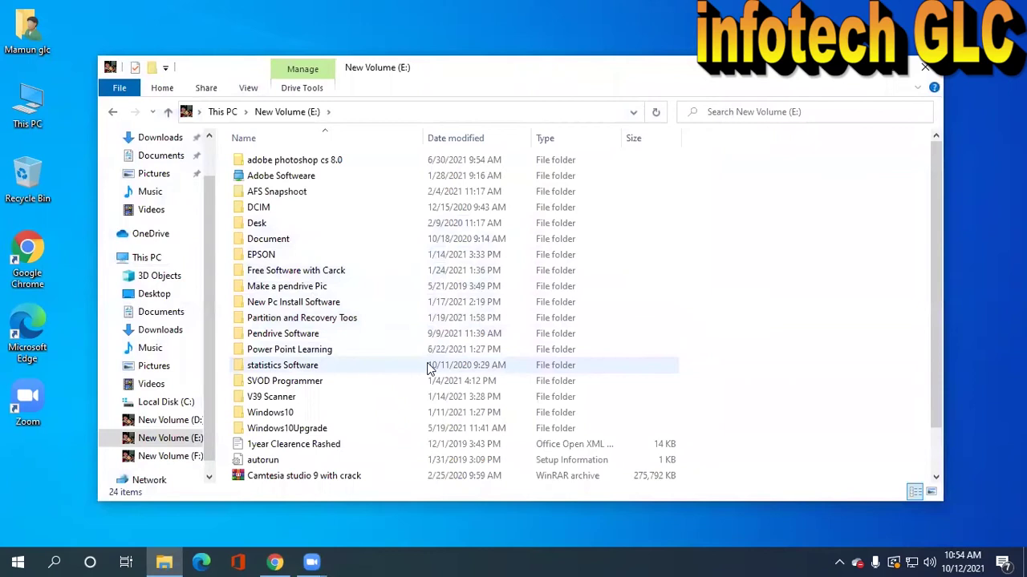
double_click(527, 74)
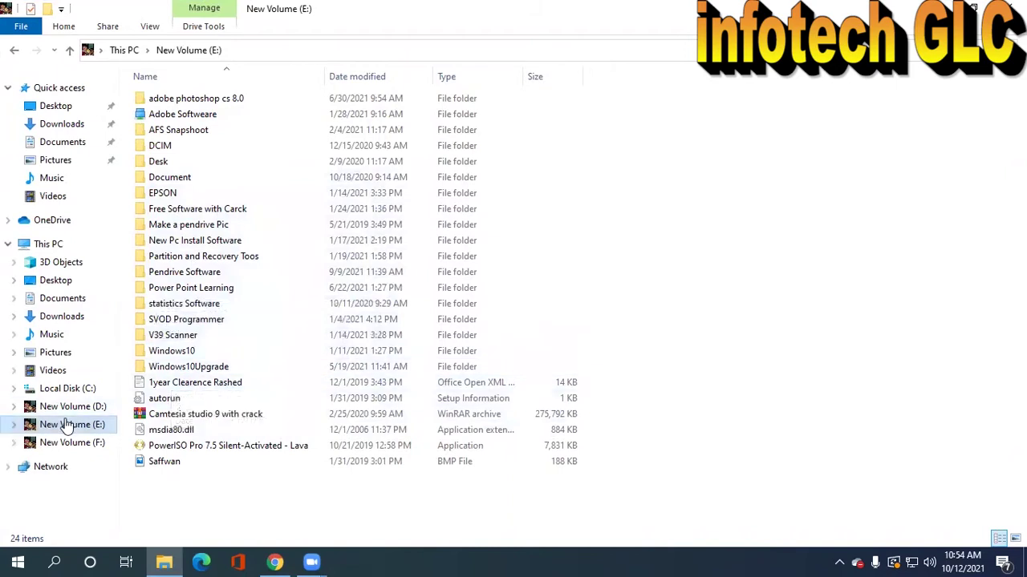
Run the setup application from the MS Office 13 folder inside Pendrive Software and allow it to start.
double_click(178, 274)
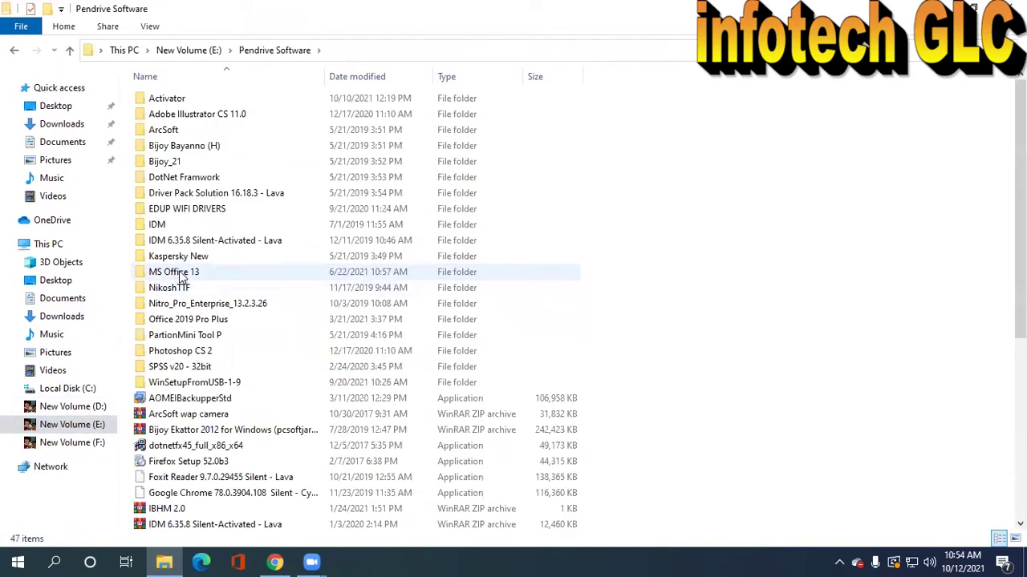
click(181, 277)
double_click(180, 275)
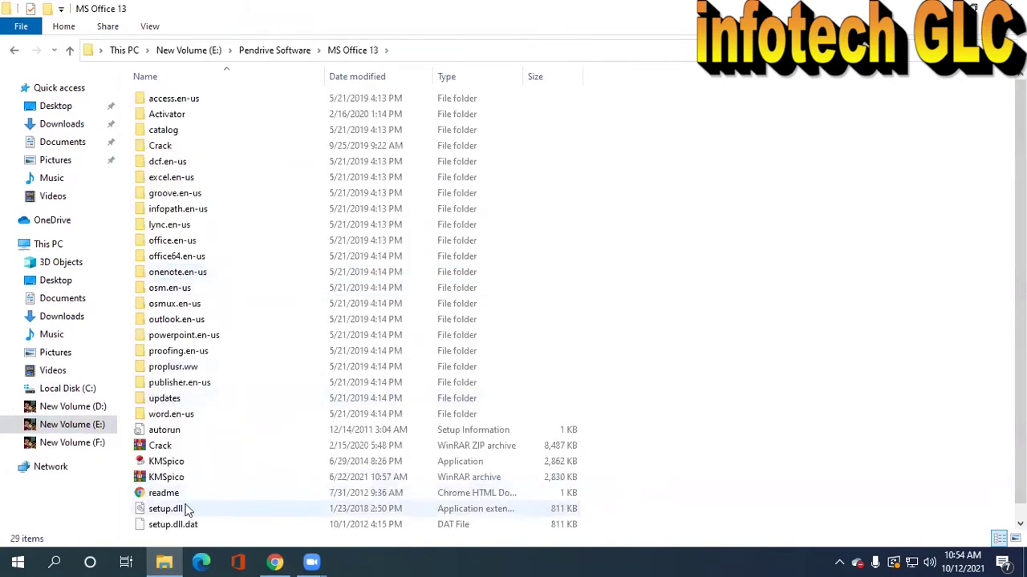
scroll(183, 481, down, 1)
double_click(157, 521)
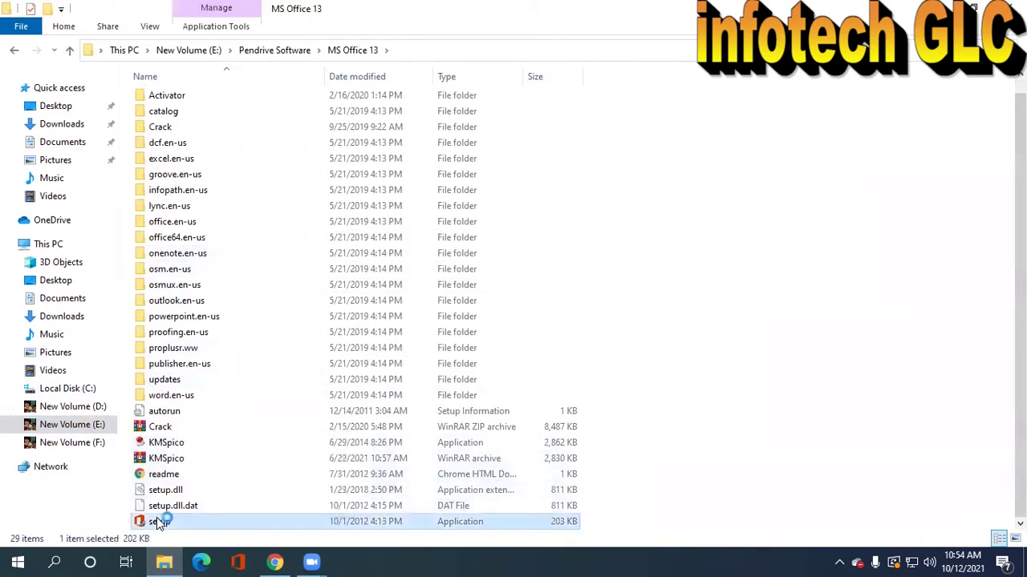
click(532, 372)
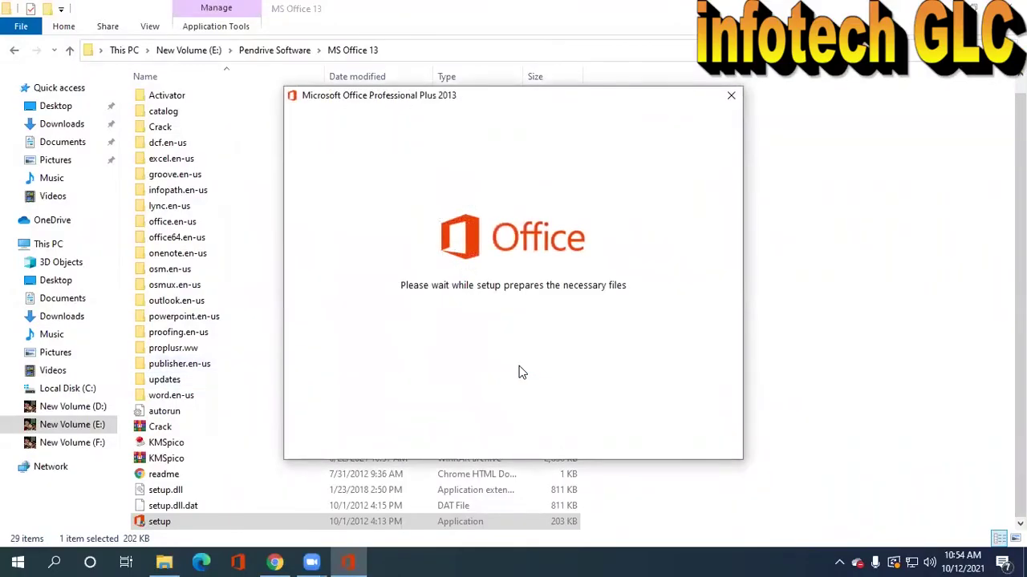
Accept the Microsoft Office Professional Plus 2013 license terms and choose the customized installation.
click(382, 430)
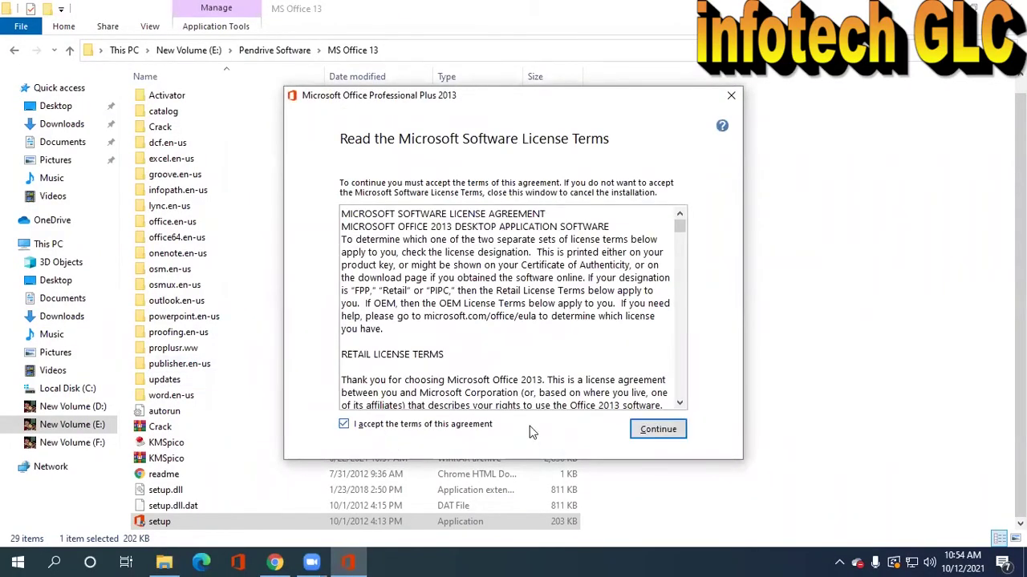
click(658, 431)
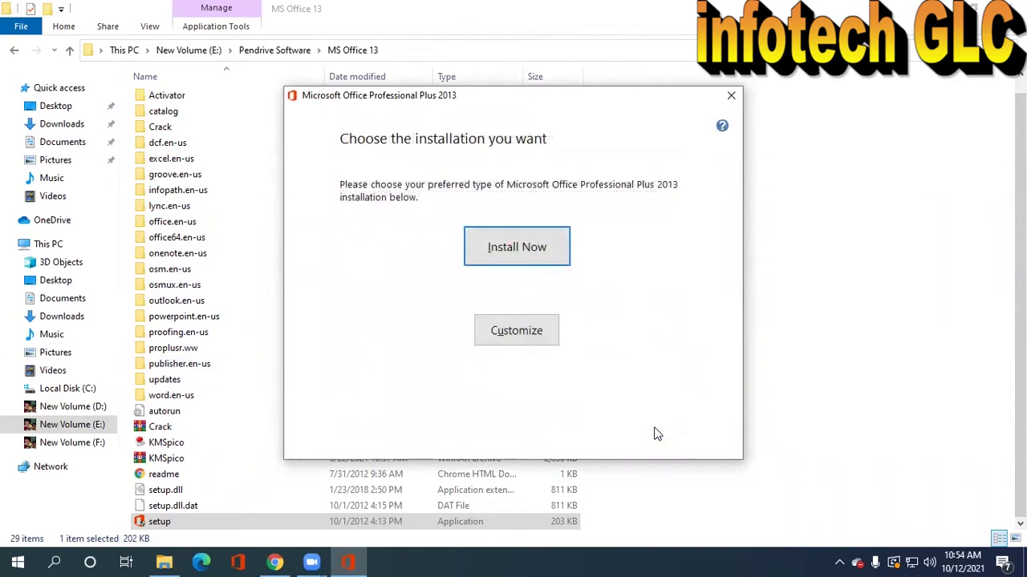
click(517, 332)
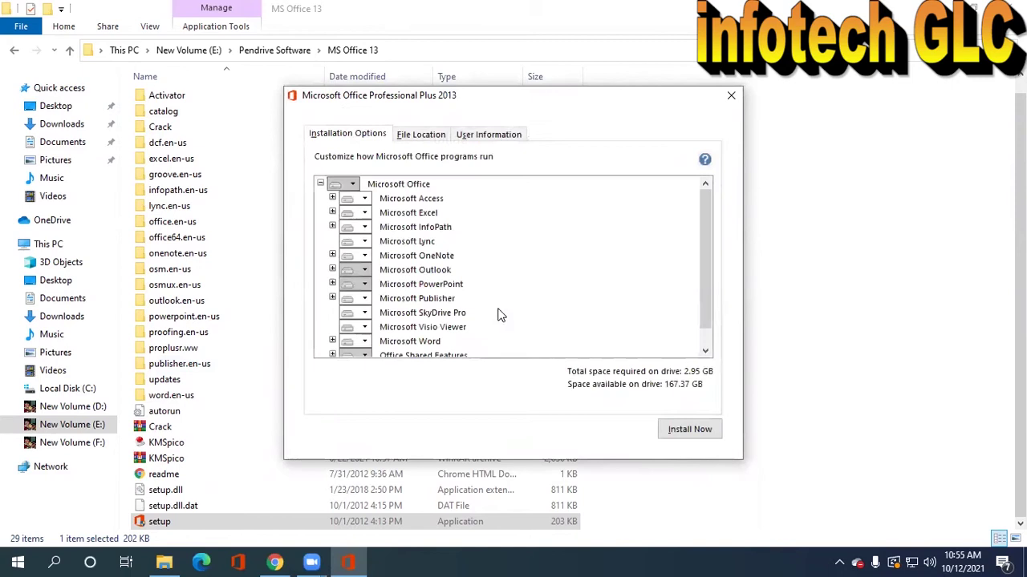
Set Microsoft Access, InfoPath, Lync and OneNote to Not Available in the installation options.
click(365, 198)
click(371, 257)
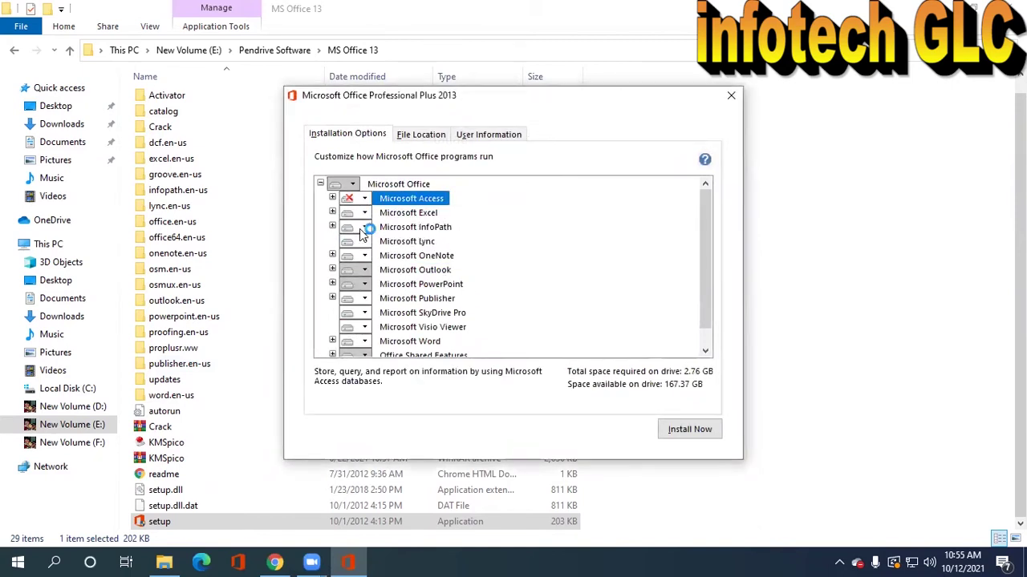
click(362, 228)
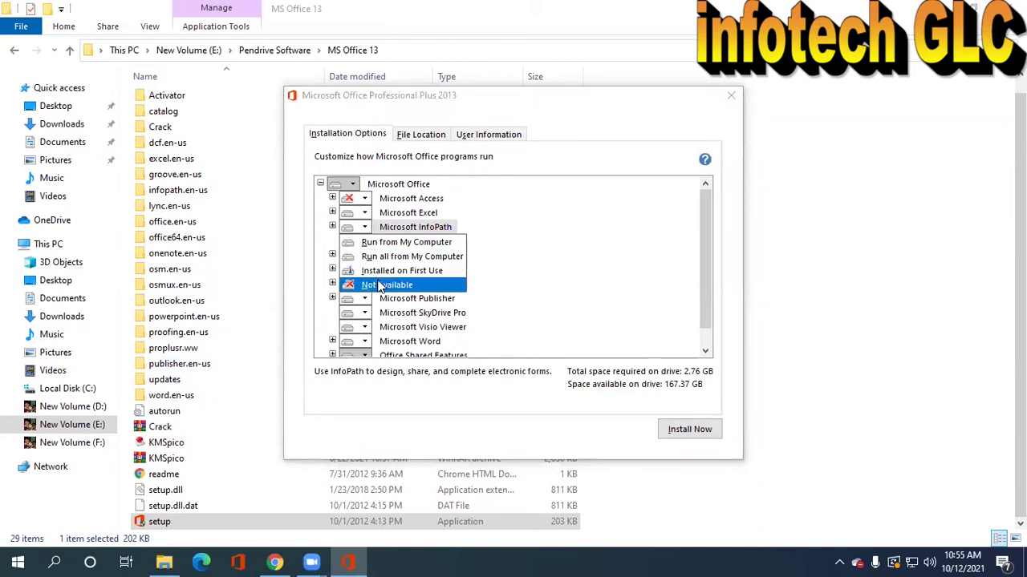
click(377, 285)
click(362, 245)
click(377, 292)
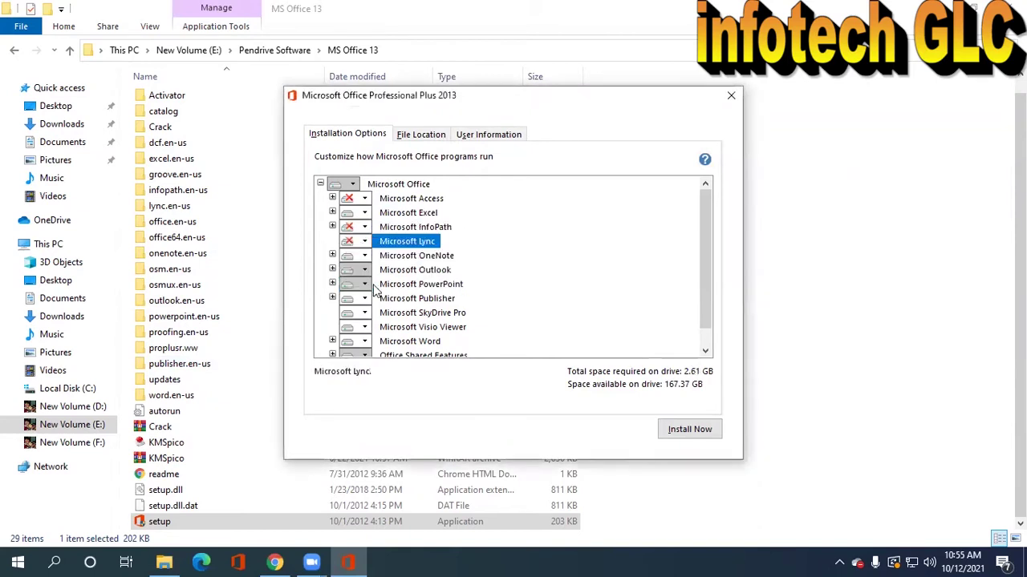
click(364, 256)
click(377, 313)
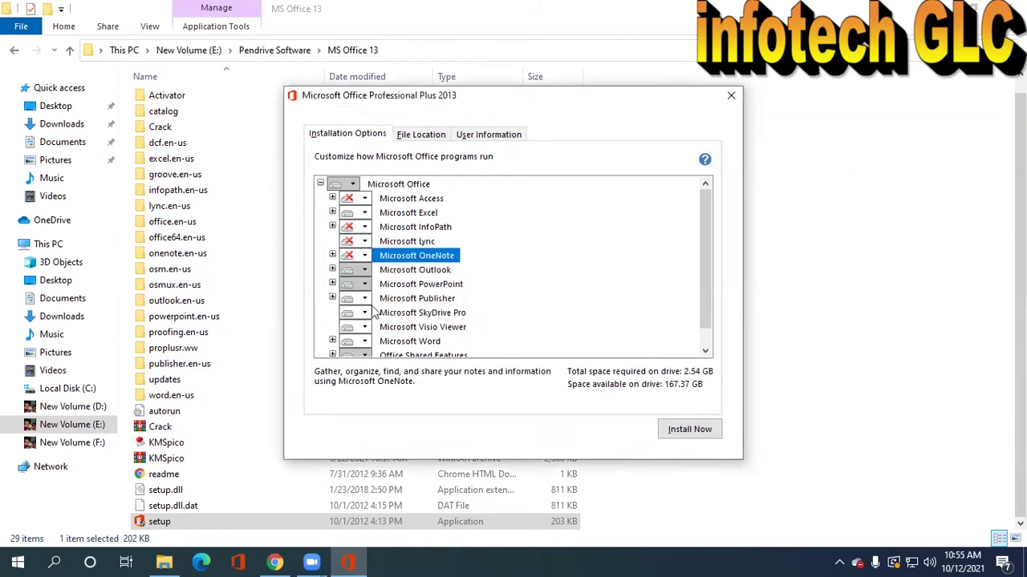
Exclude Microsoft Outlook, Publisher, SkyDrive Pro and Visio Viewer from the installation by marking them Not Available.
click(364, 271)
click(378, 327)
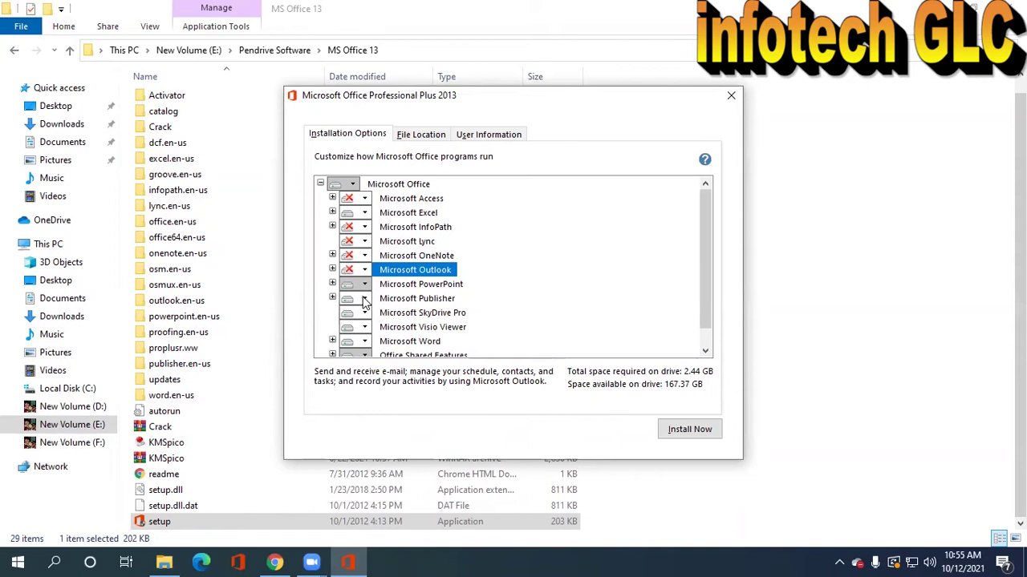
click(364, 299)
click(377, 355)
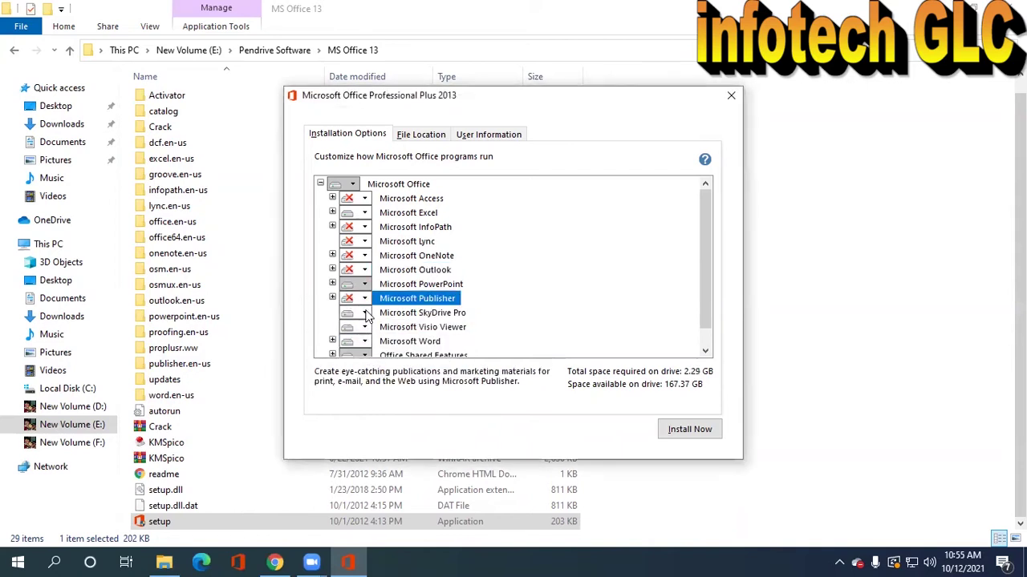
click(365, 313)
click(378, 370)
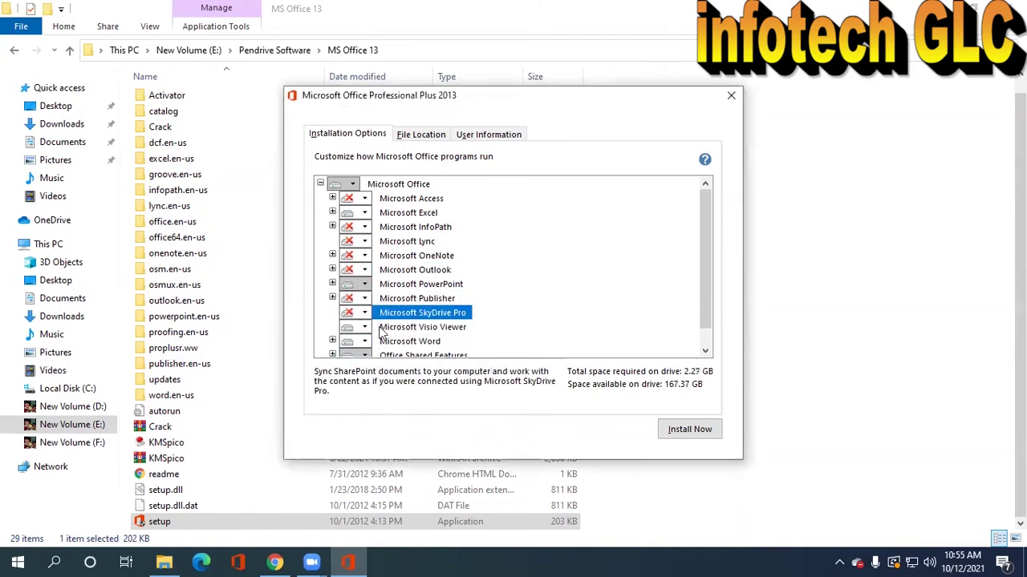
click(364, 328)
click(382, 355)
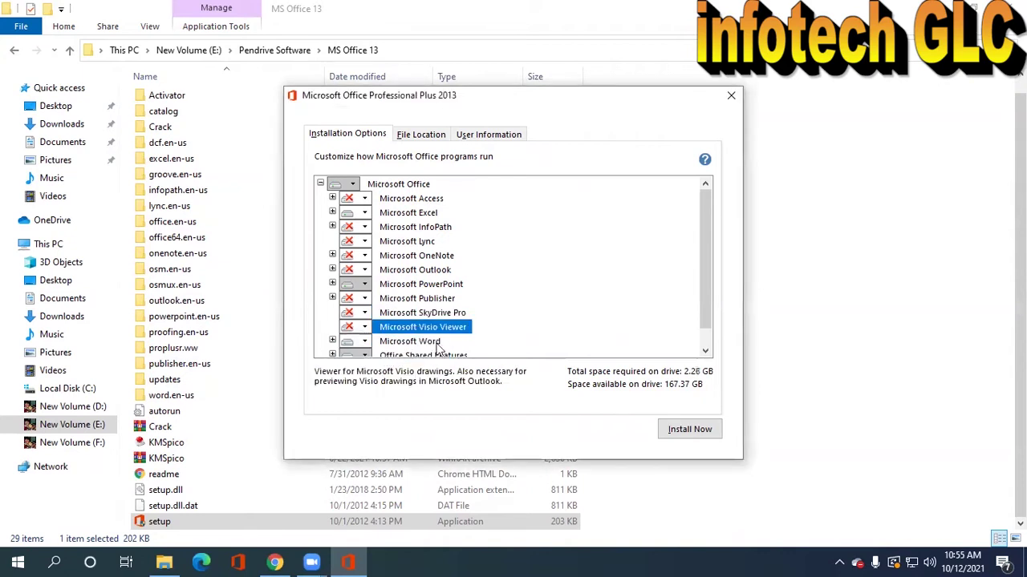
Install Office with the customized options, minimize the folder window meanwhile, and close the installer once it finishes.
click(689, 432)
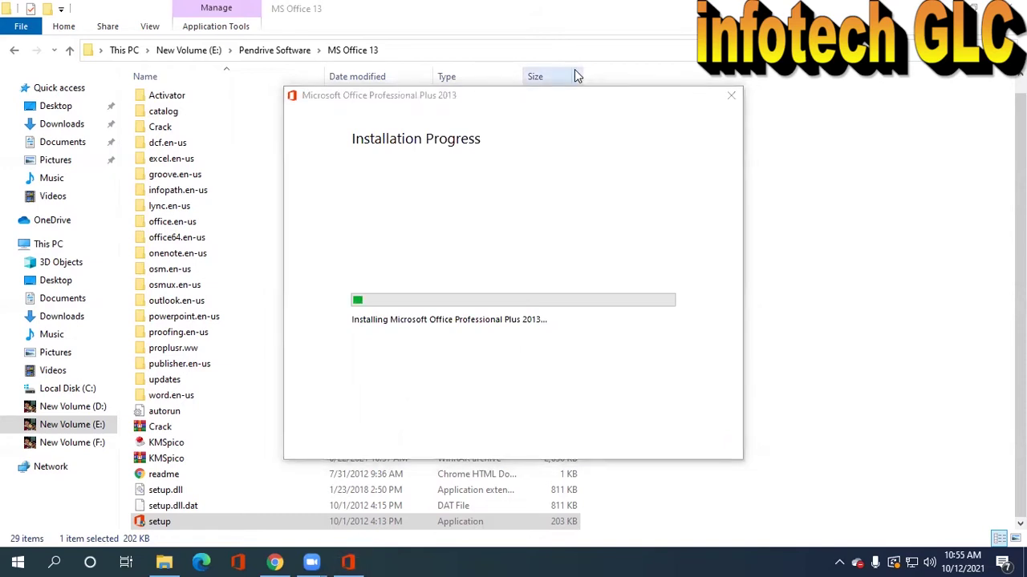
key(super+p)
click(616, 32)
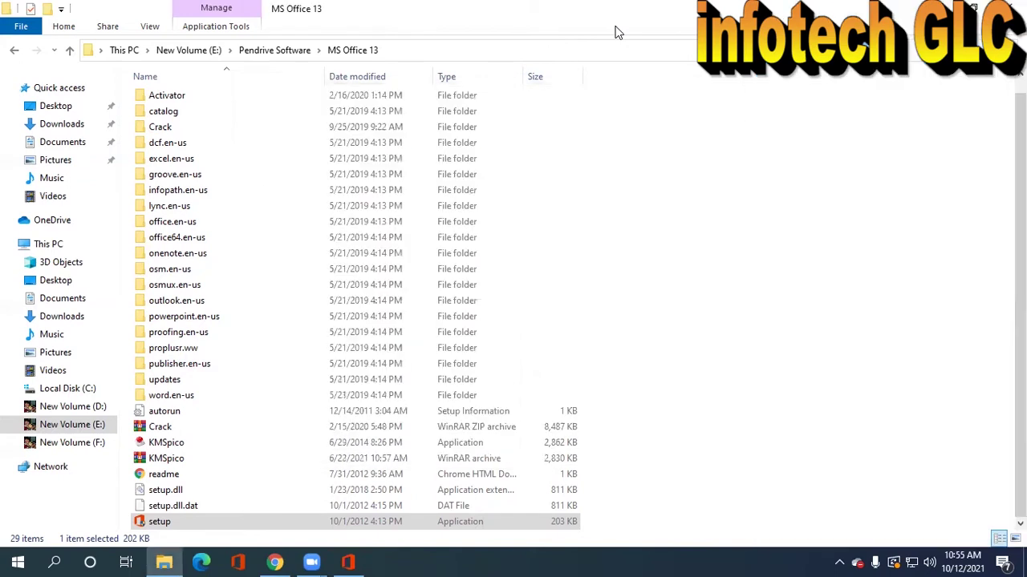
click(936, 8)
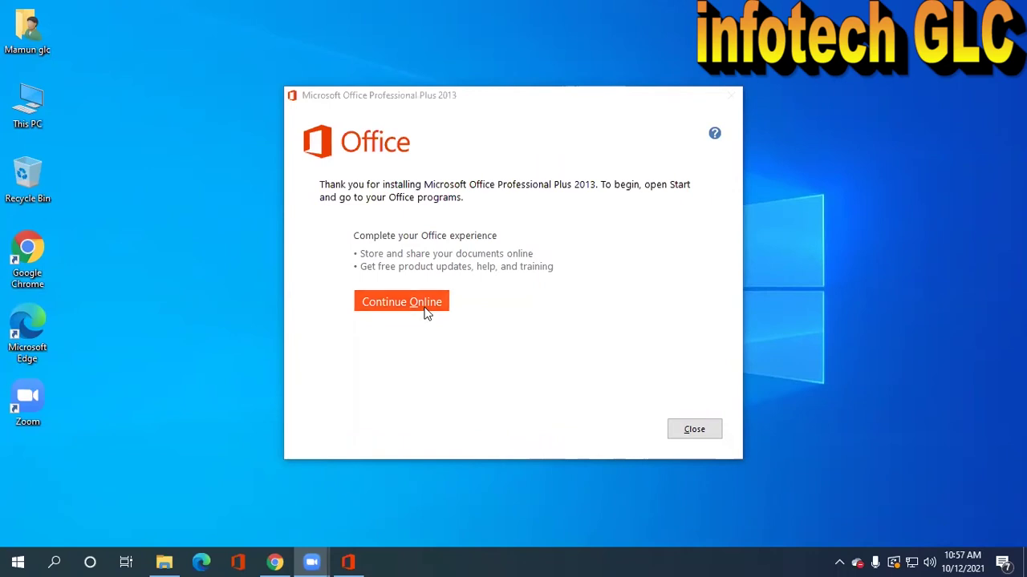
click(690, 429)
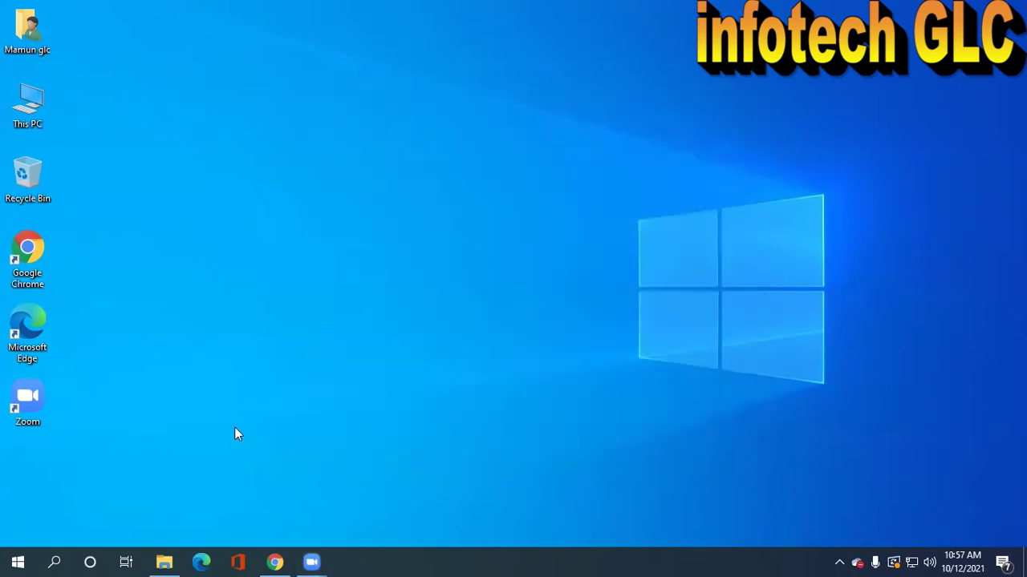
Return to the MS Office 13 folder and run the KMSpico application.
click(164, 563)
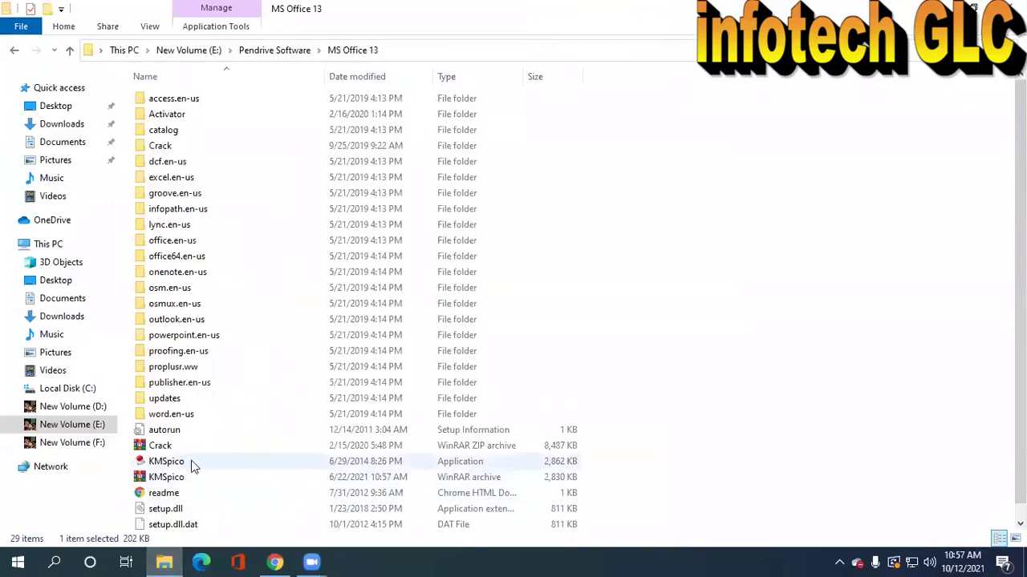
click(170, 463)
double_click(171, 464)
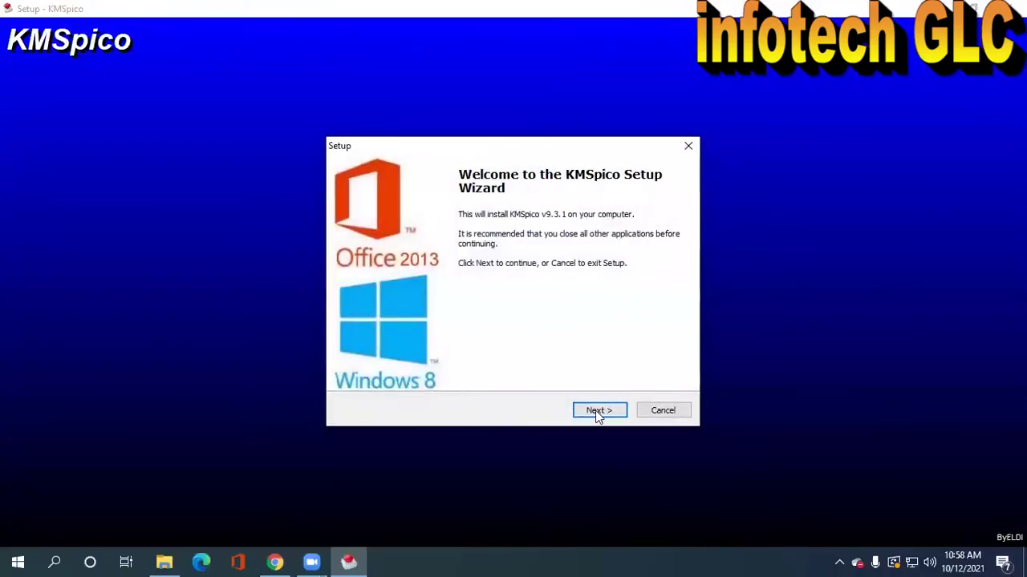
Try to install KMSpico into C:\Program Files\KMSpico, accepting the agreement and dismissing the setup error dialogs.
click(598, 412)
click(401, 365)
click(600, 410)
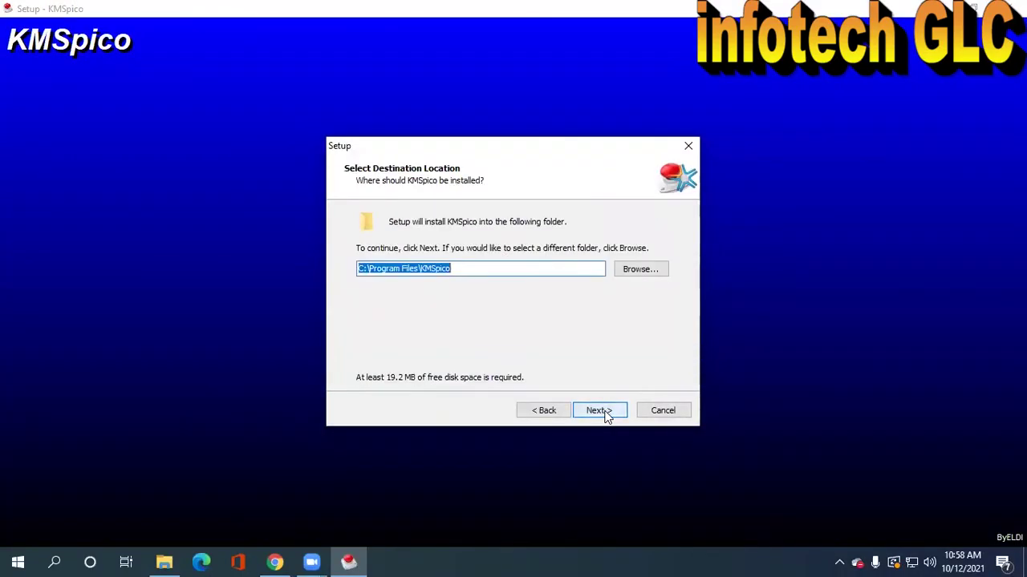
click(600, 411)
click(600, 411)
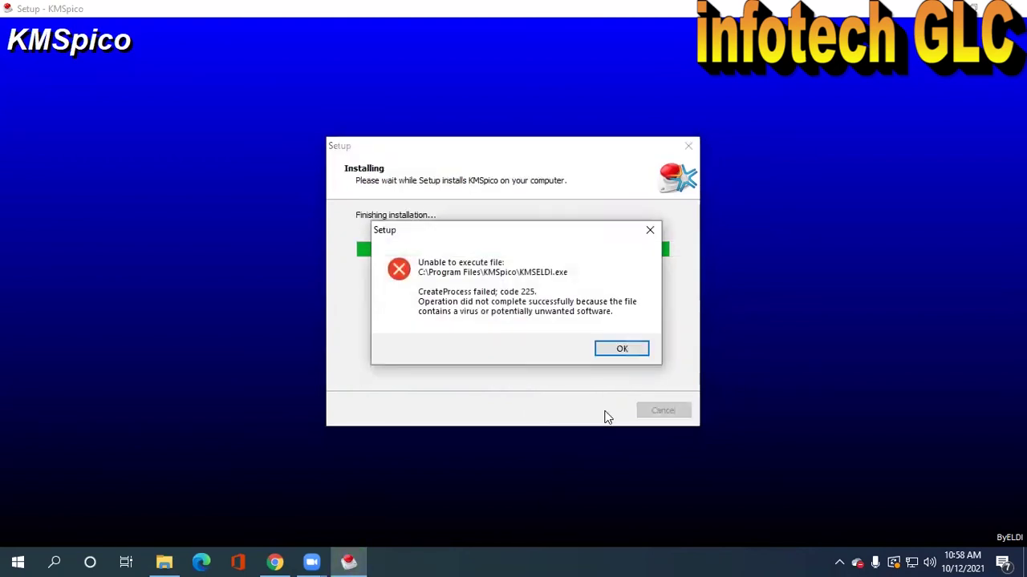
click(619, 351)
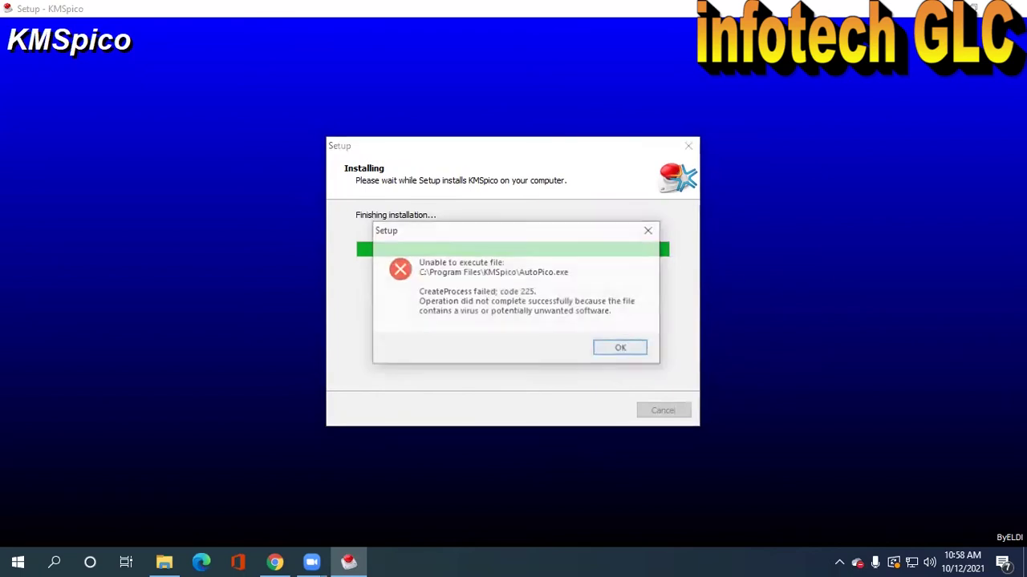
click(619, 348)
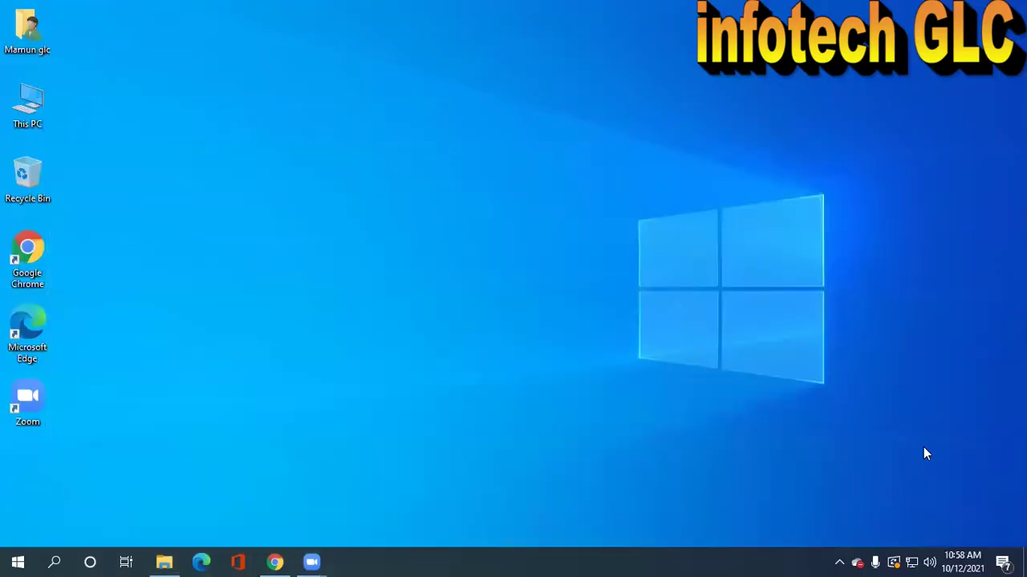
Search Windows for "defender", open the Virus & threat protection settings and turn off Real-time protection.
click(56, 562)
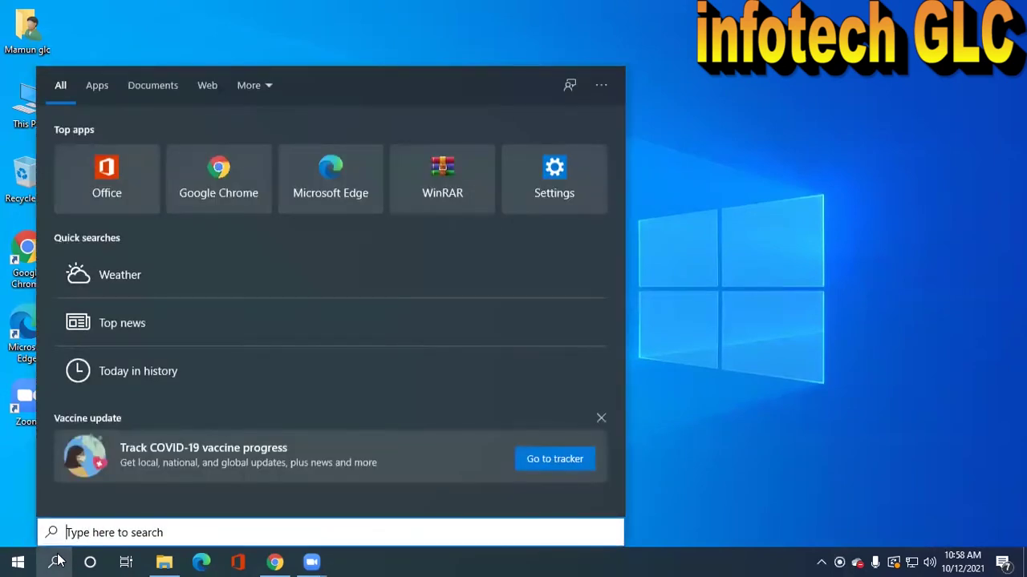
text(defender)
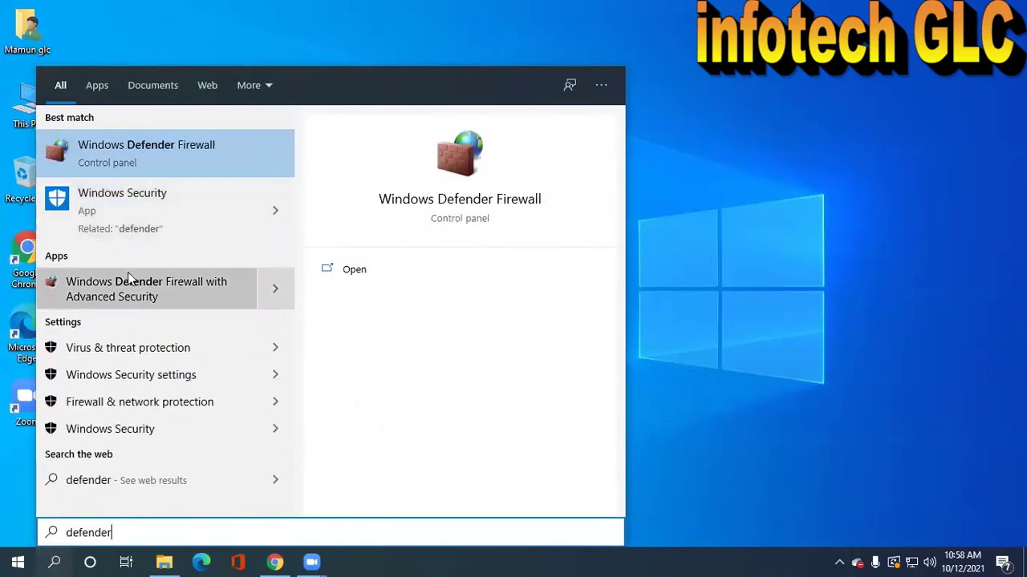
click(124, 349)
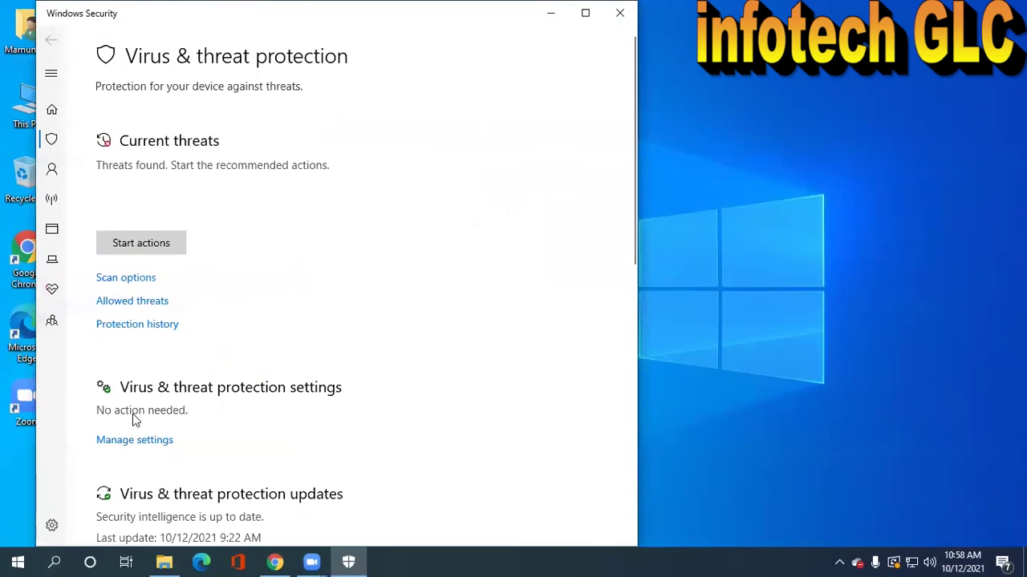
click(133, 440)
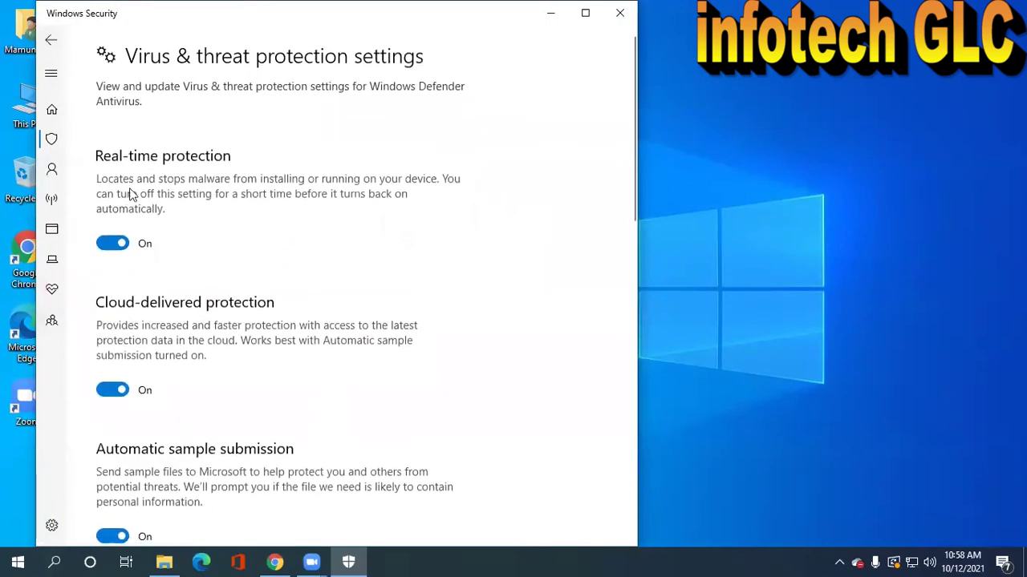
click(112, 249)
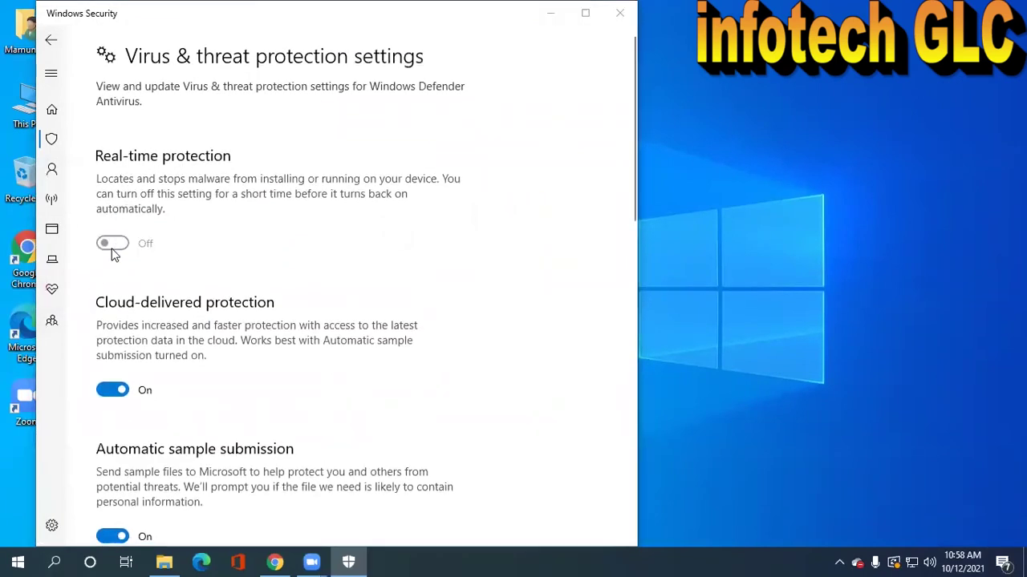
Turn off Cloud-delivered protection, Automatic sample submission and Tamper Protection, and minimize the Windows Security window.
click(117, 417)
scroll(180, 265, down, 4)
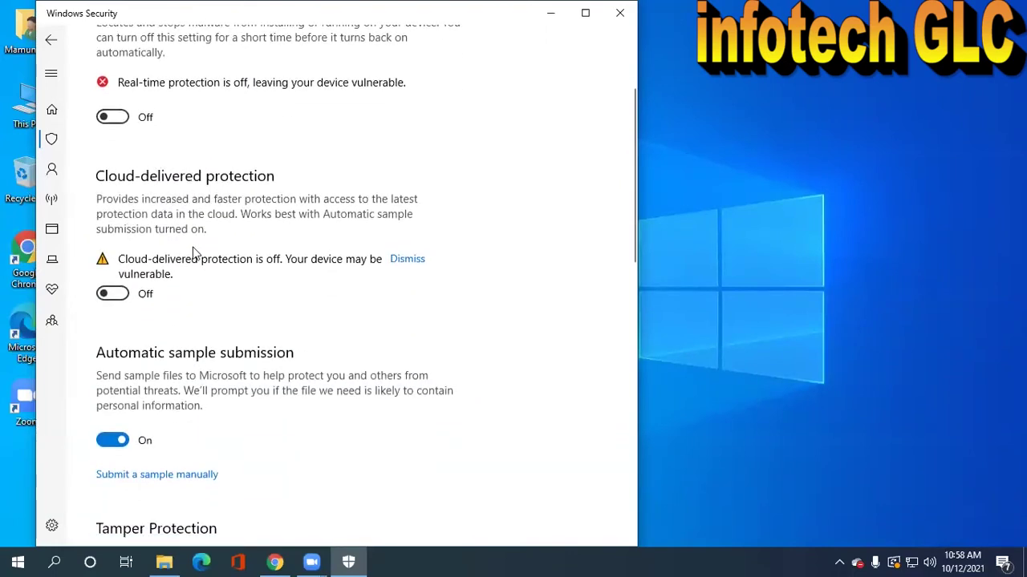
click(112, 440)
scroll(284, 391, down, 5)
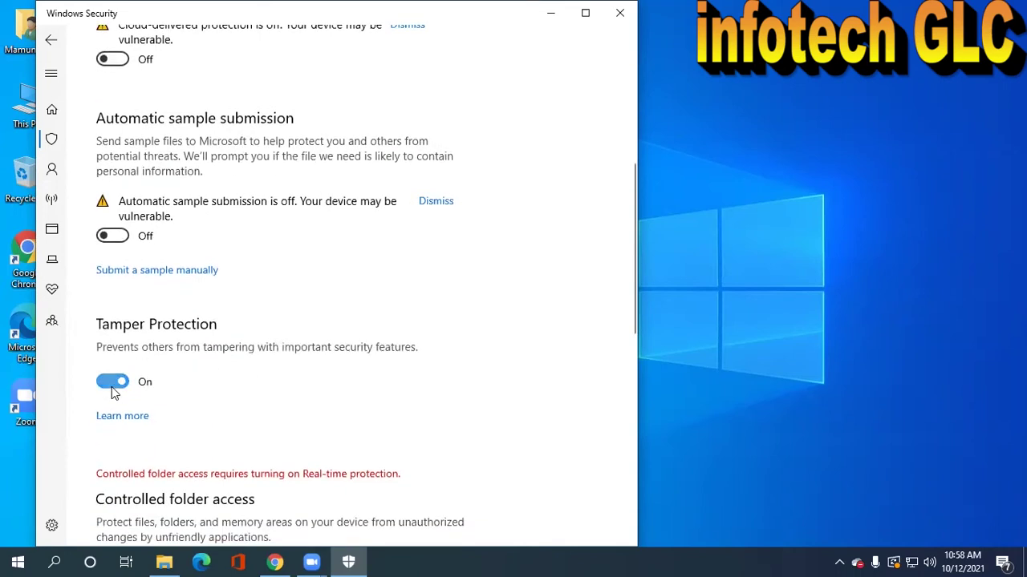
click(111, 385)
drag(446, 13, 486, 129)
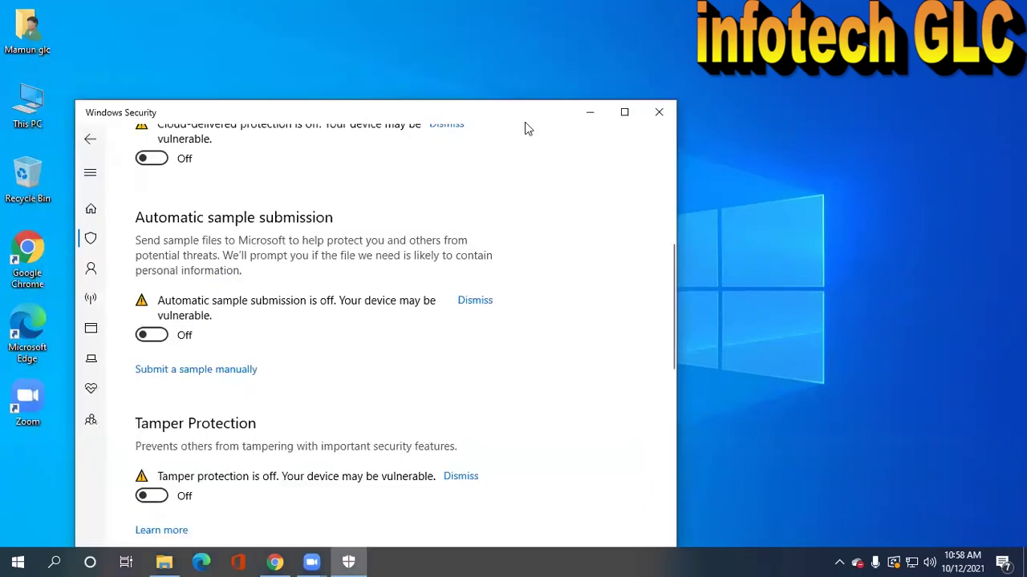
click(590, 112)
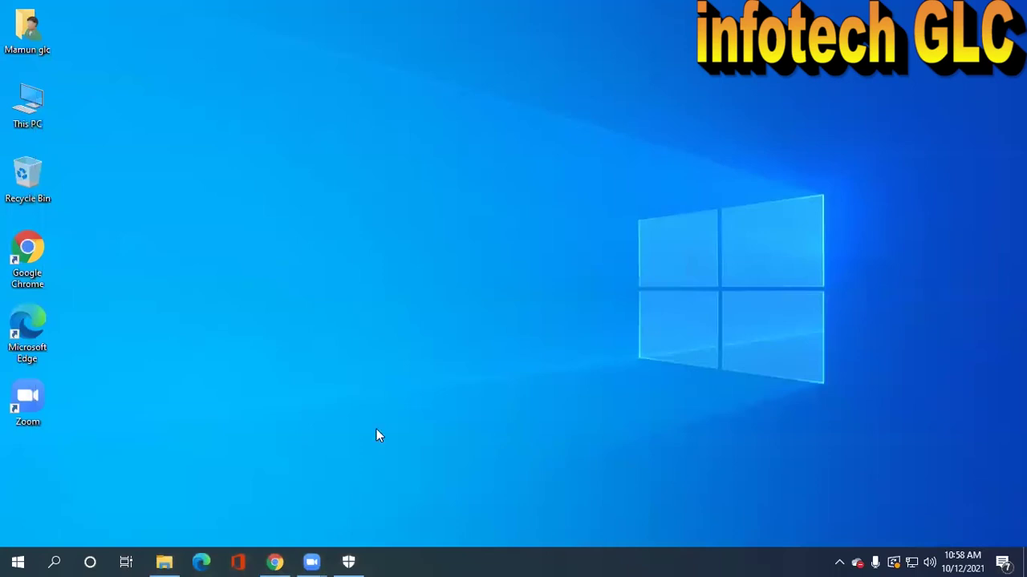
Return to the MS Office 13 folder, open the Crack ZIP archive and run KMSpico.exe from its Crack folder.
click(164, 562)
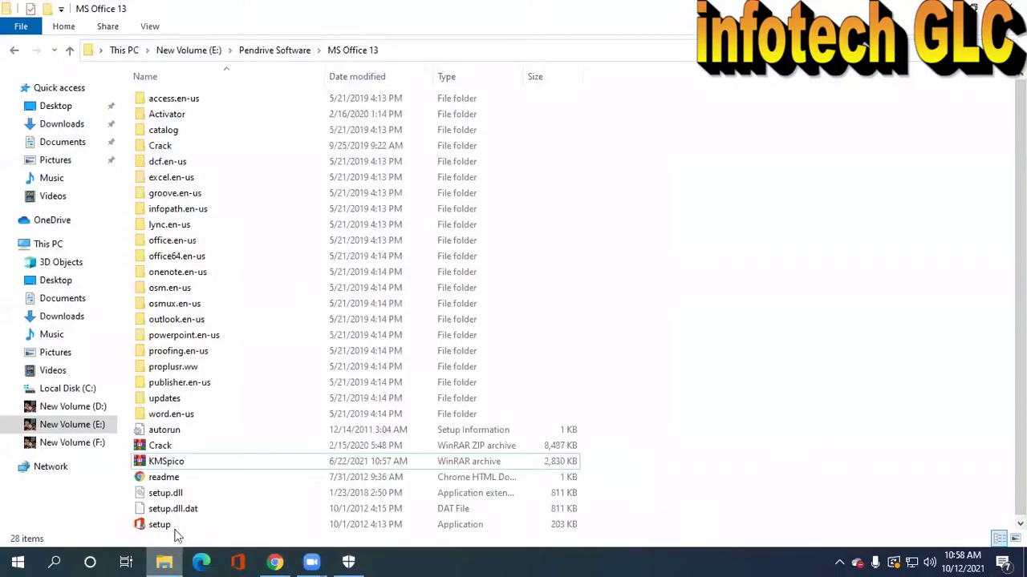
click(167, 450)
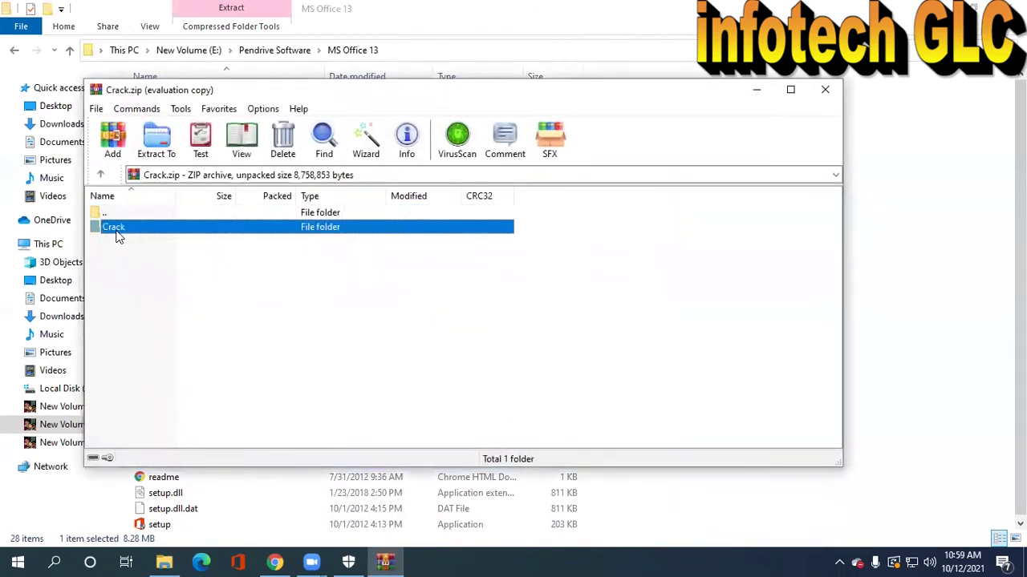
double_click(118, 229)
double_click(126, 241)
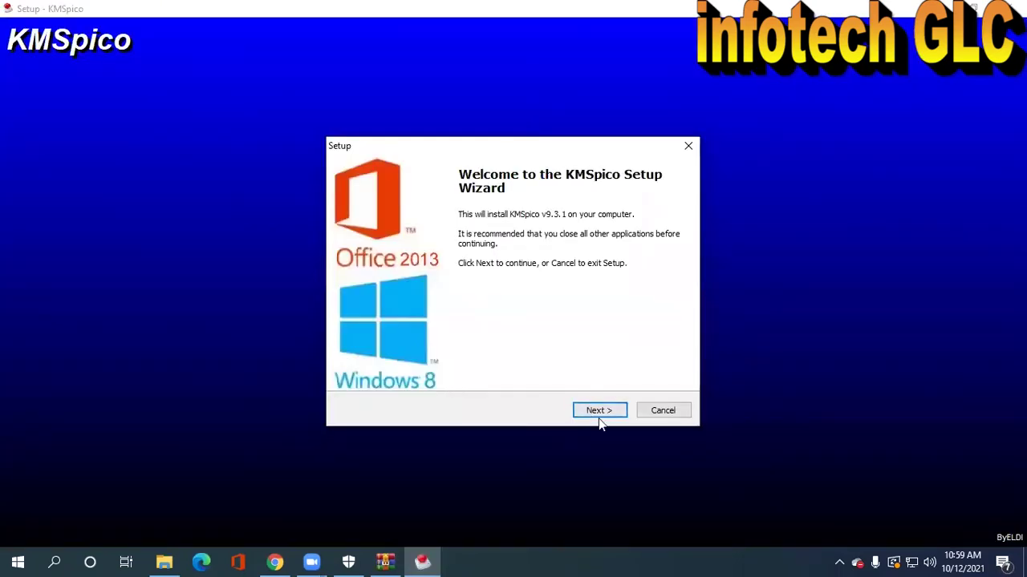
Install KMSpico v9.3.1 with the license agreement accepted, and close the Crack.zip archive window.
click(600, 411)
click(363, 360)
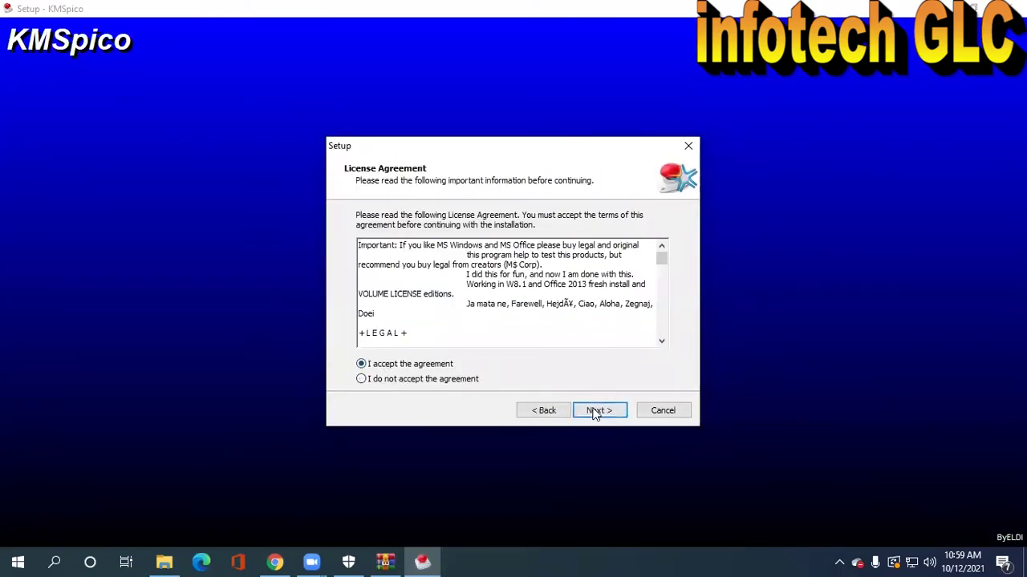
click(597, 410)
click(597, 410)
click(597, 411)
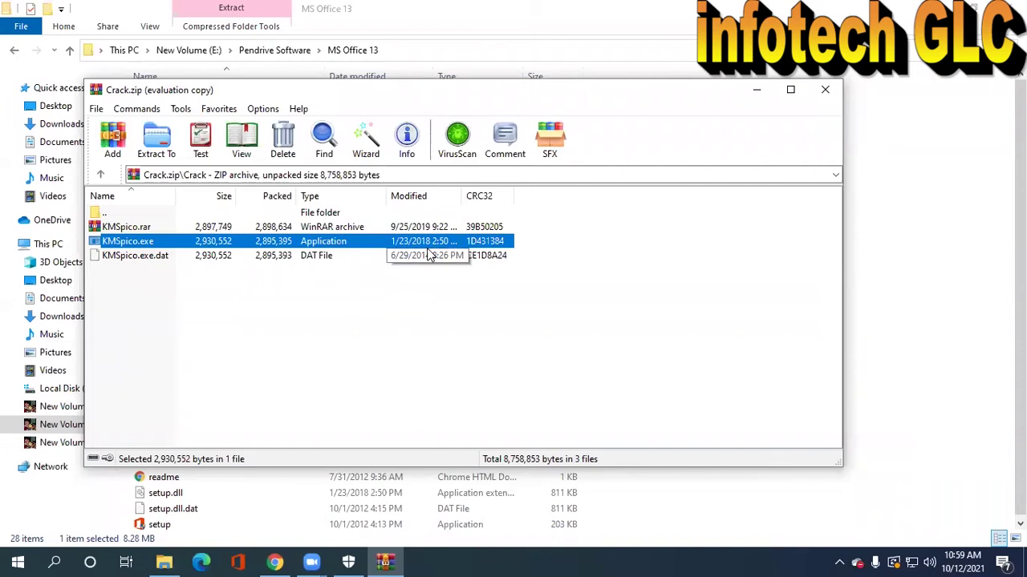
click(826, 91)
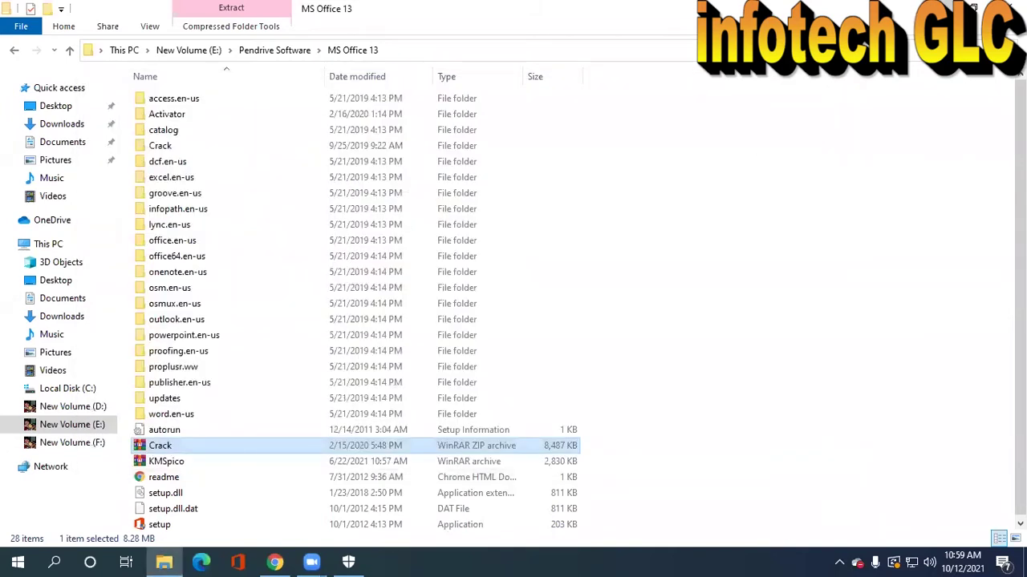
Show the desktop, search Windows for "word", and pin Word 2013 and Excel 2013 to the taskbar.
key(super+d)
click(55, 562)
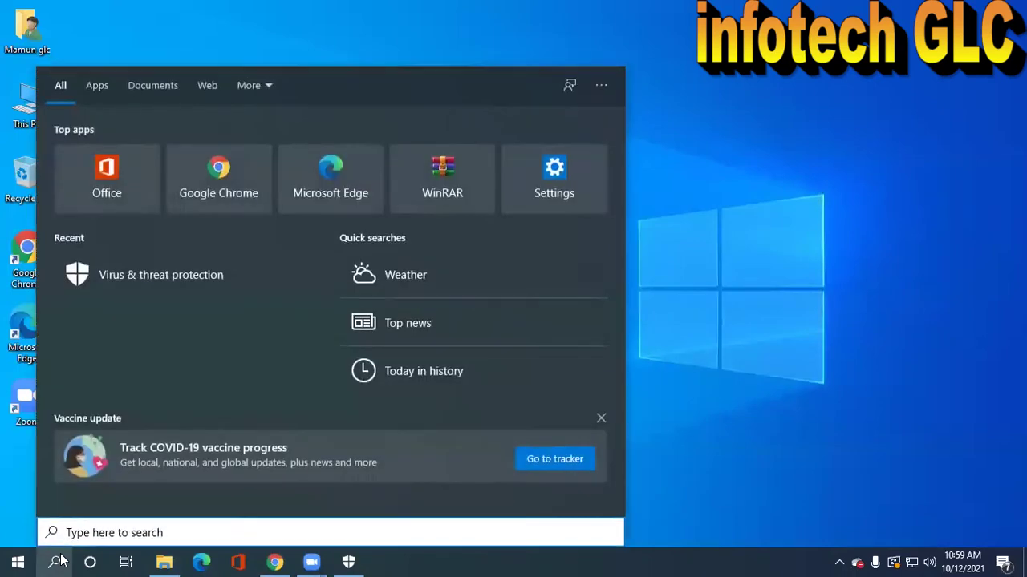
text(word)
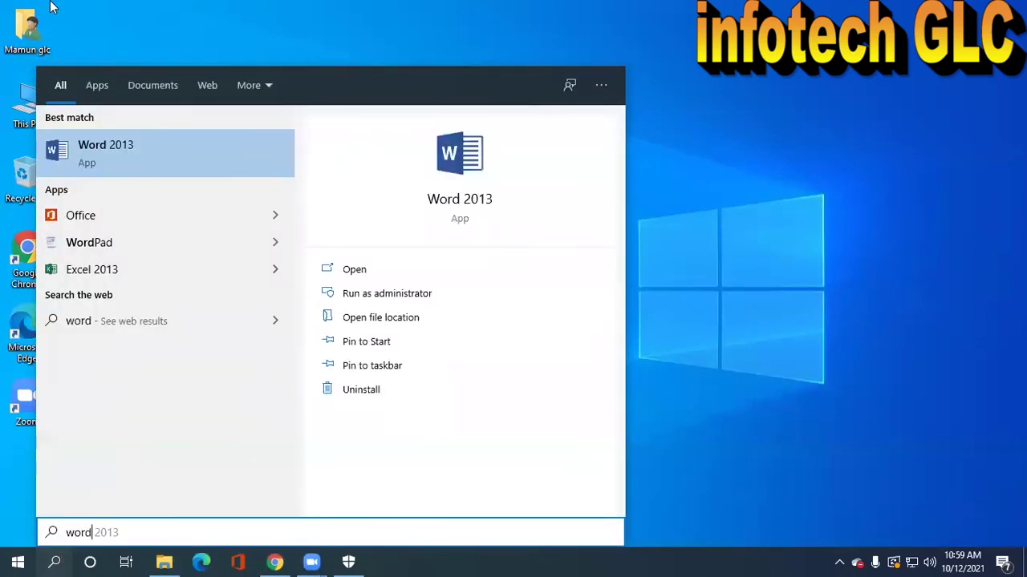
right_click(127, 142)
click(191, 232)
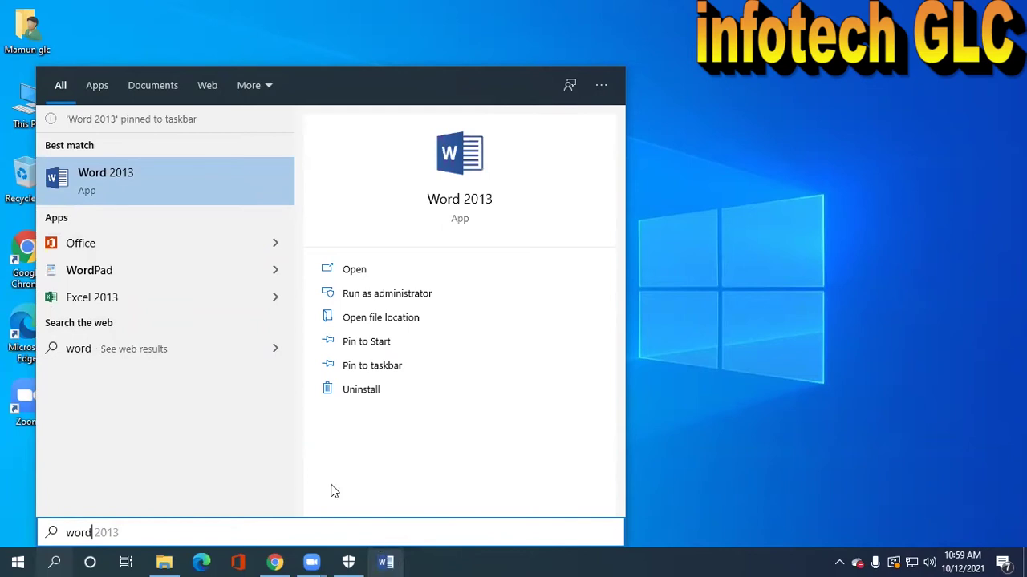
right_click(92, 296)
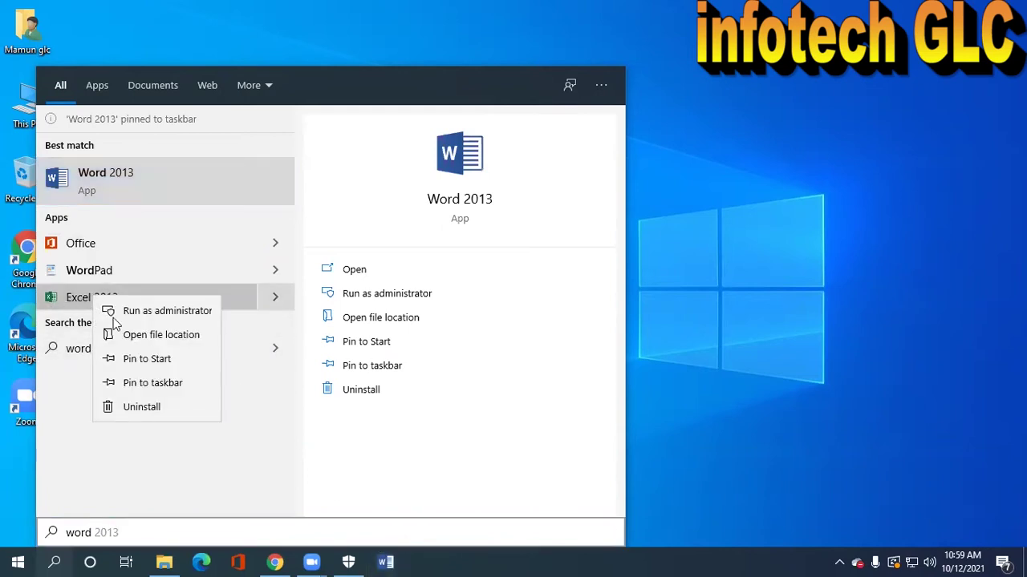
click(146, 383)
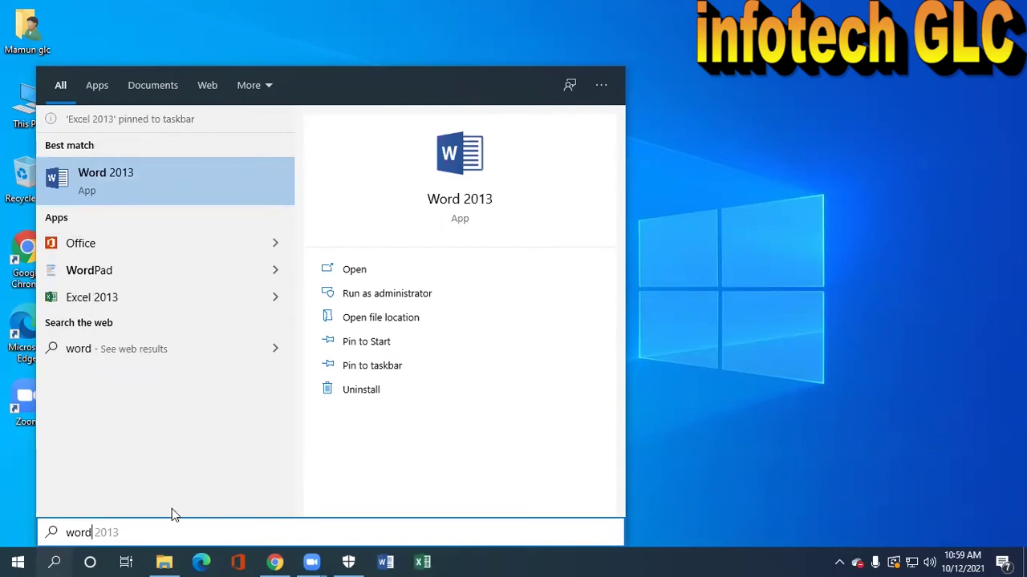
Replace the search with "po", pin PowerPoint 2013 to the taskbar, and dismiss the search results.
key(BackSpace)
key(BackSpace)
key(BackSpace)
key(BackSpace)
text(po)
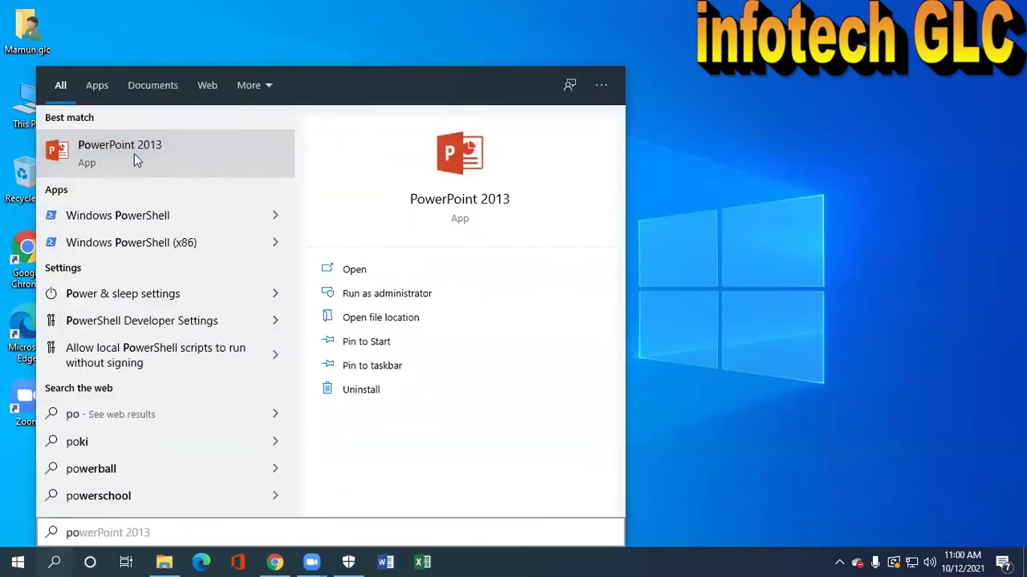
right_click(134, 154)
click(181, 241)
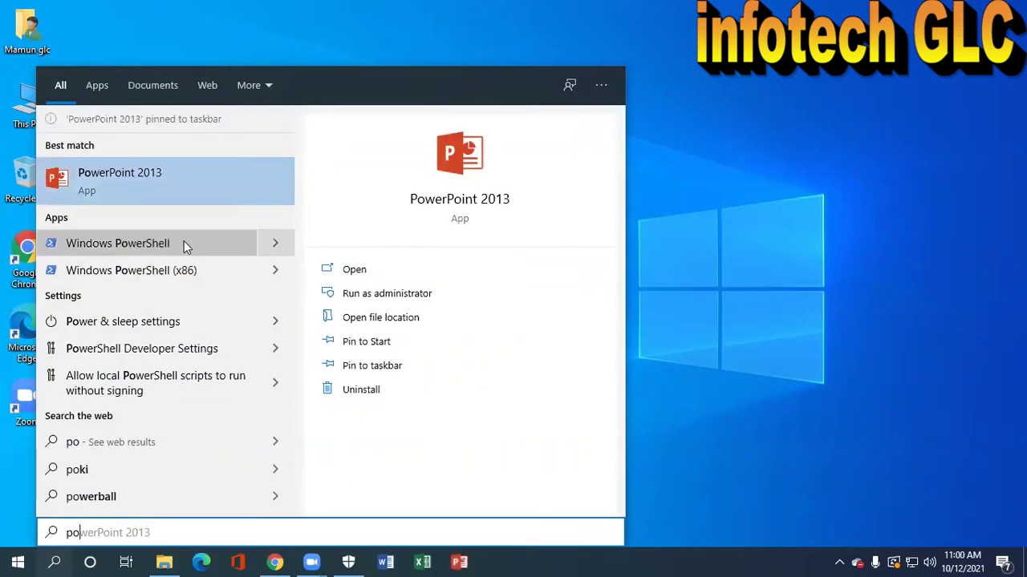
click(688, 310)
Launch Word, accept the recommended settings, dismiss the Office welcome, create a blank document and close Word.
click(386, 562)
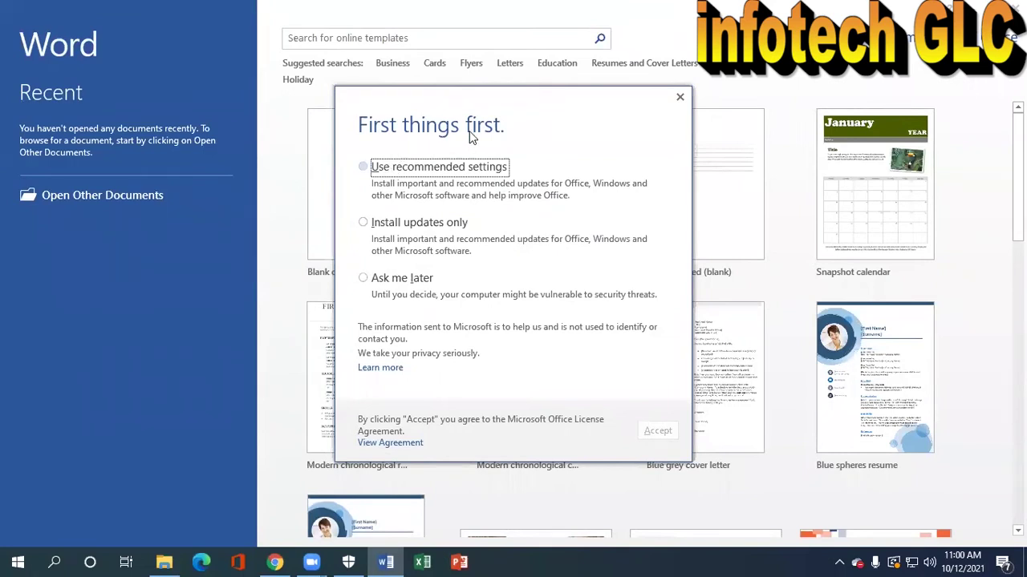
click(363, 167)
click(658, 431)
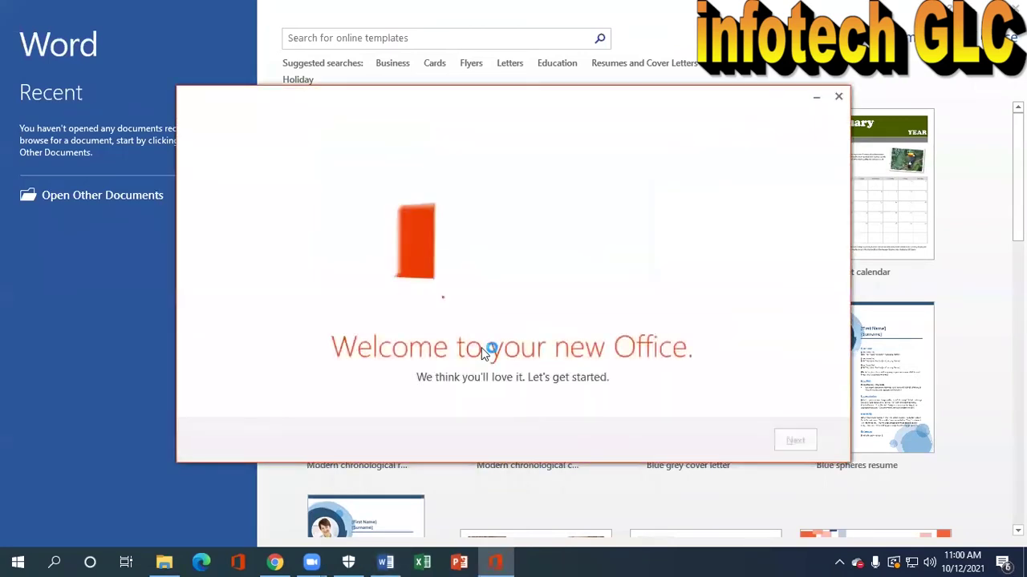
click(838, 97)
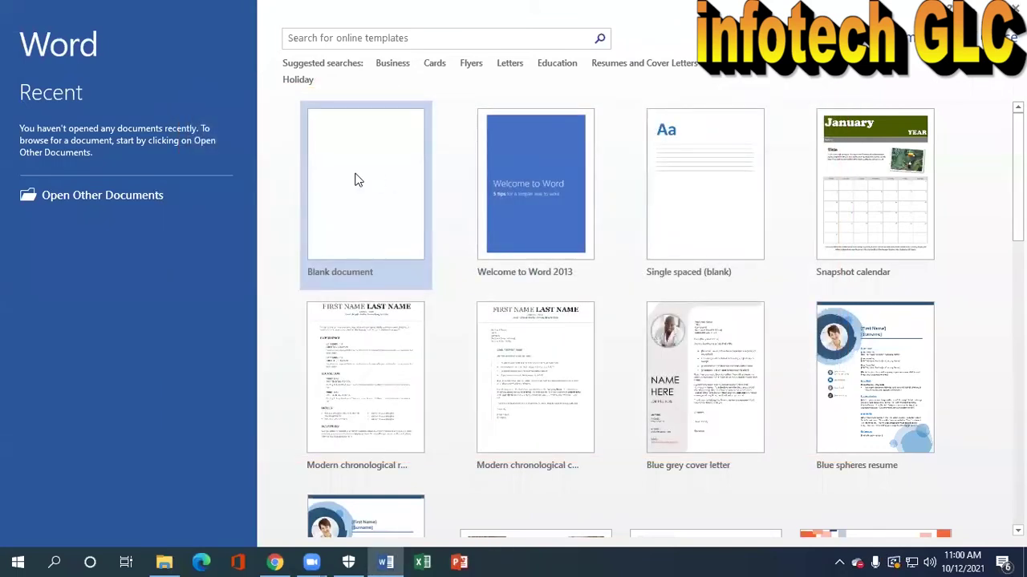
click(355, 176)
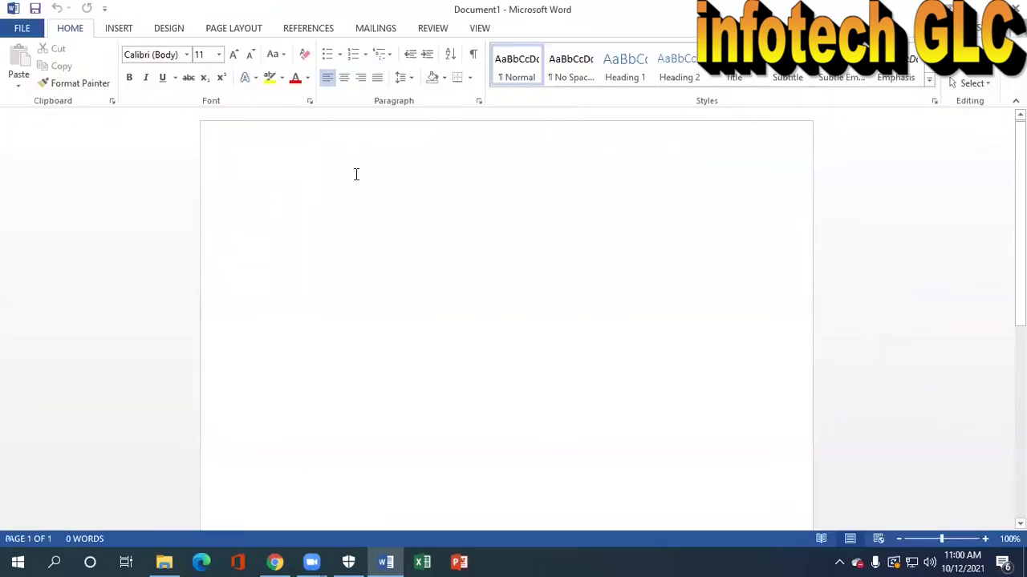
click(947, 8)
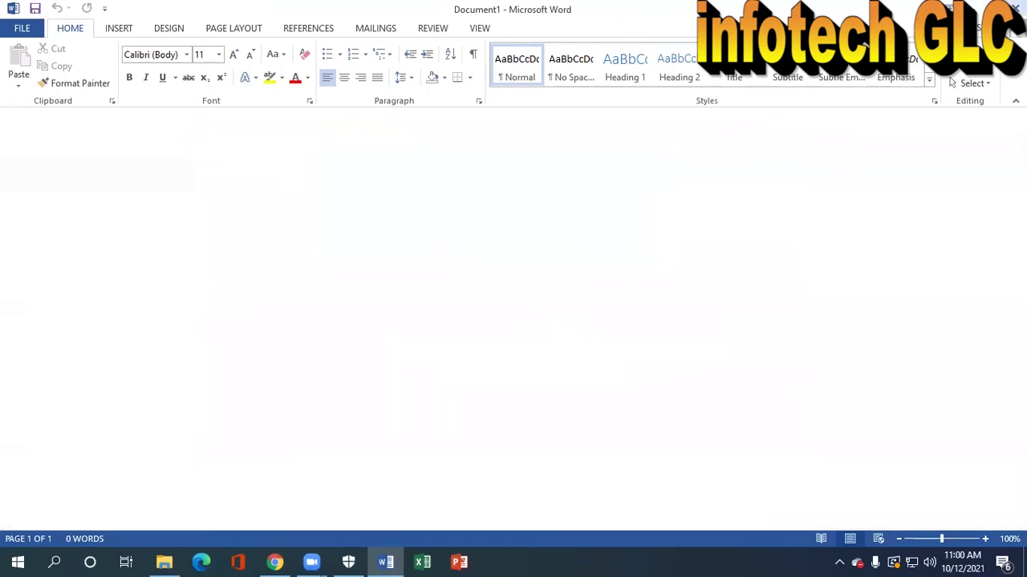
Launch Excel and PowerPoint one after the other to check that they open, closing each again.
click(422, 562)
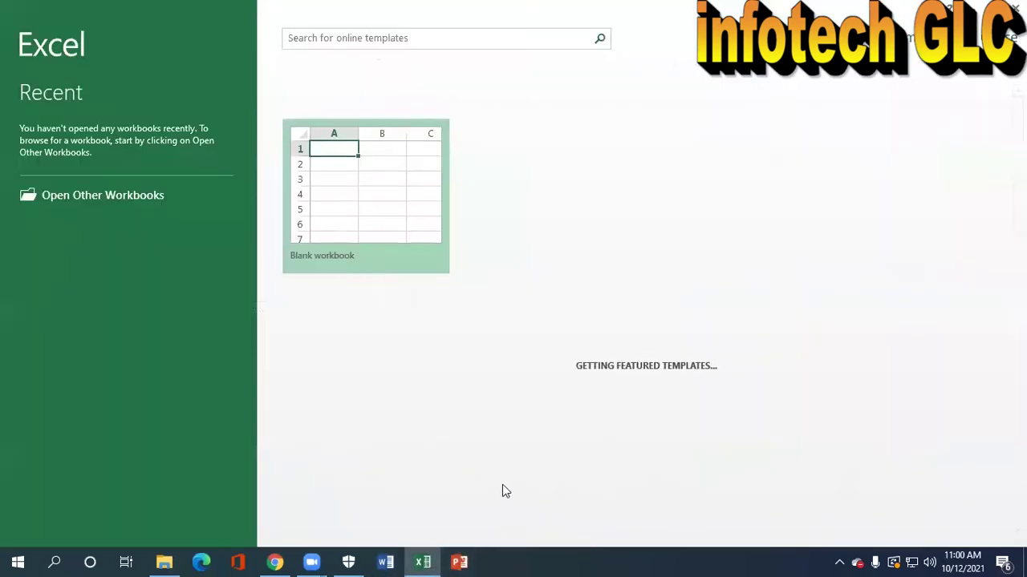
click(946, 8)
click(470, 563)
click(327, 129)
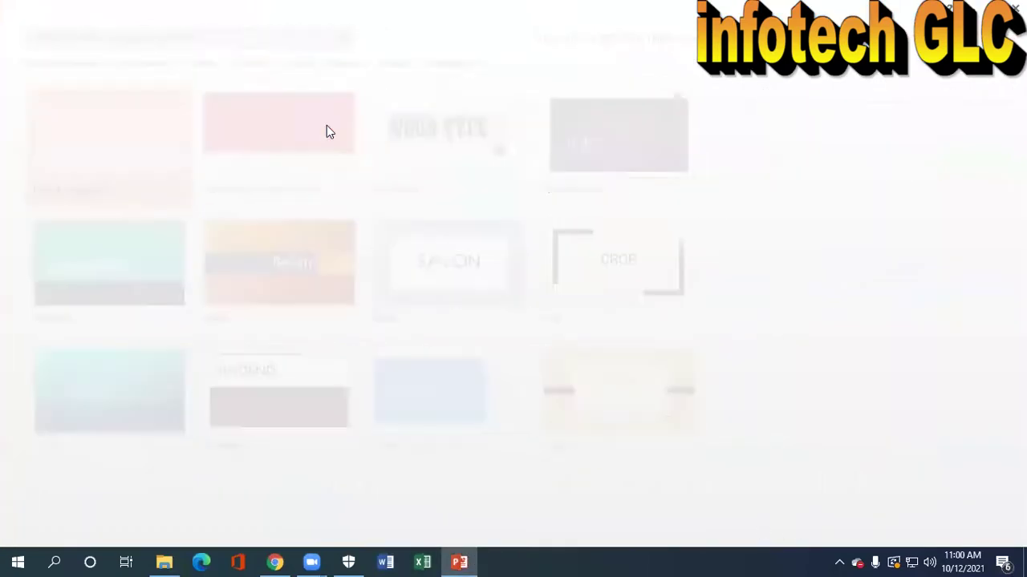
click(1014, 8)
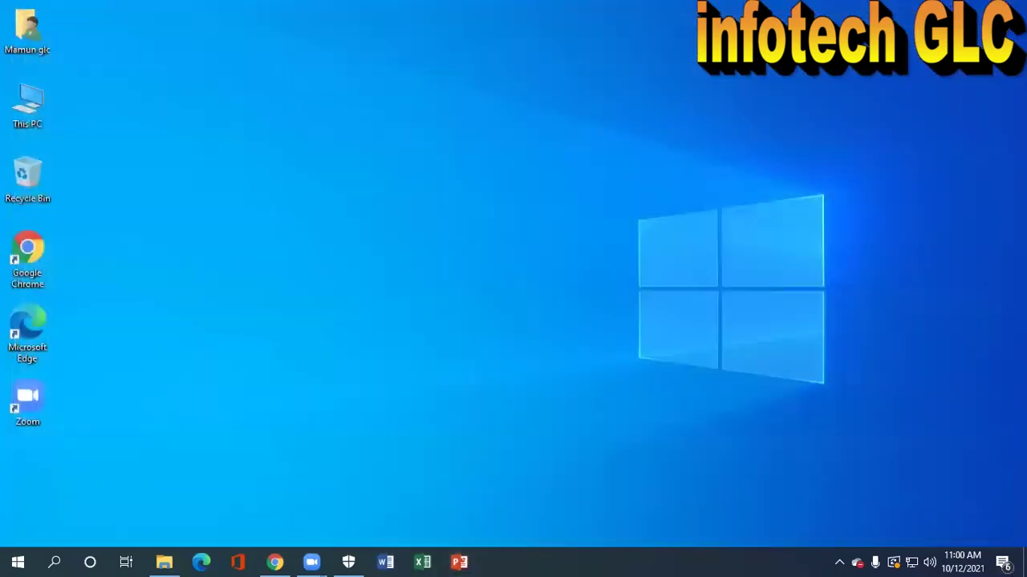
Return to the MS Office 13 folder window and go back to the parent Pendrive Software folder.
right_click(294, 216)
click(332, 260)
click(164, 562)
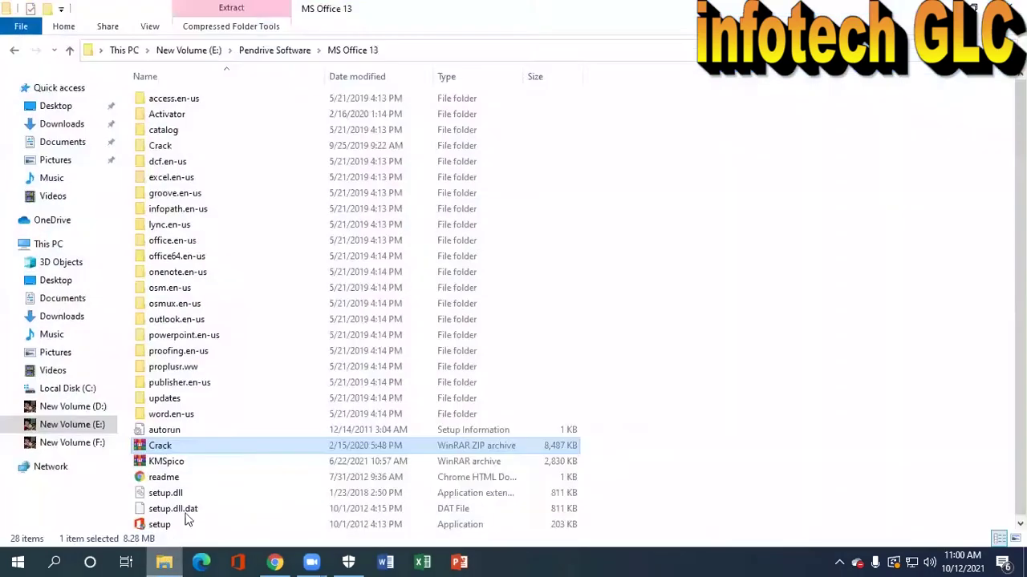
click(12, 51)
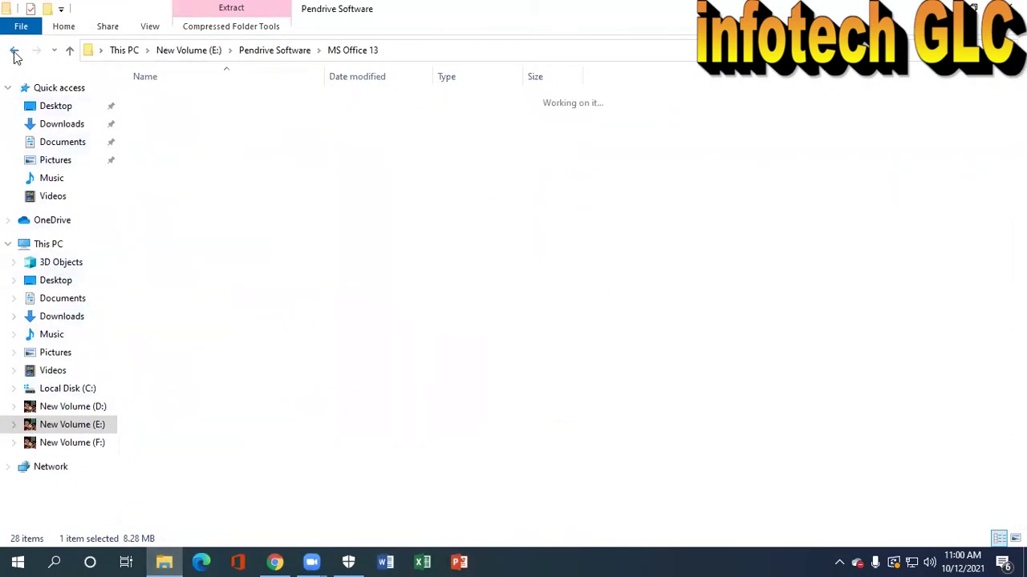
double_click(171, 274)
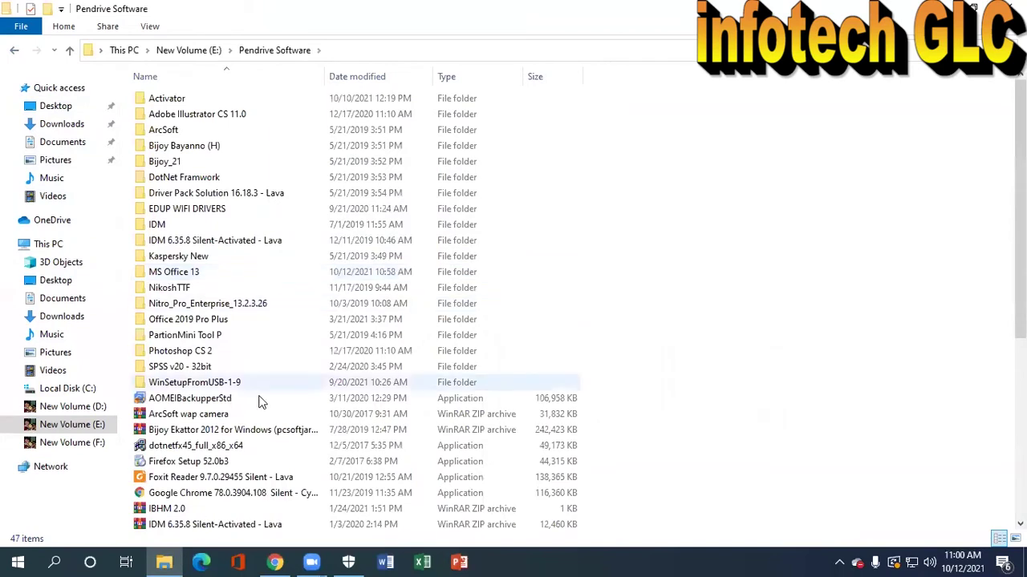
Install WinRAR from winrar-x64-570 with the default associations and integration options, and close the WinRAR shortcuts folder.
scroll(259, 401, down, 7)
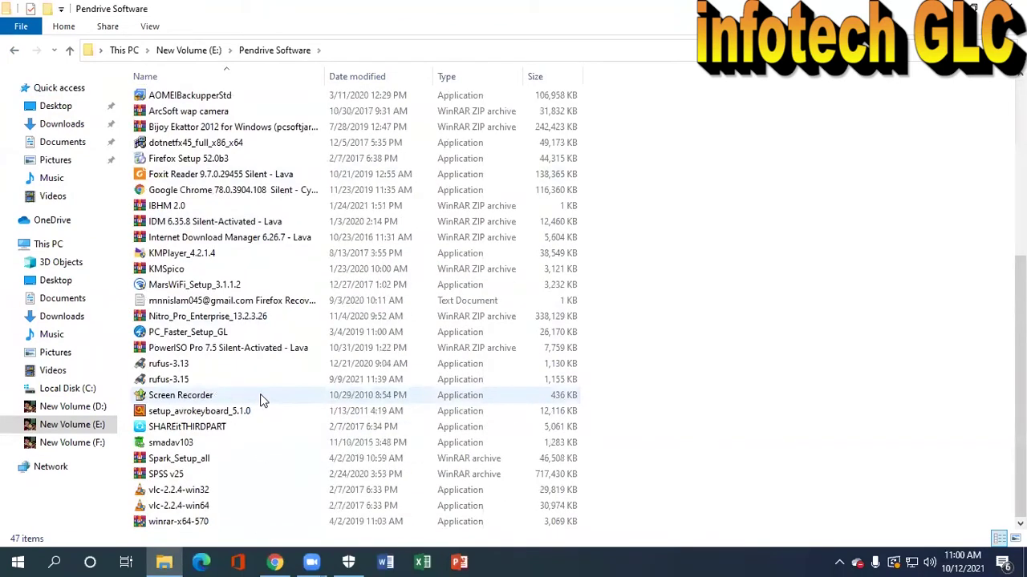
double_click(181, 523)
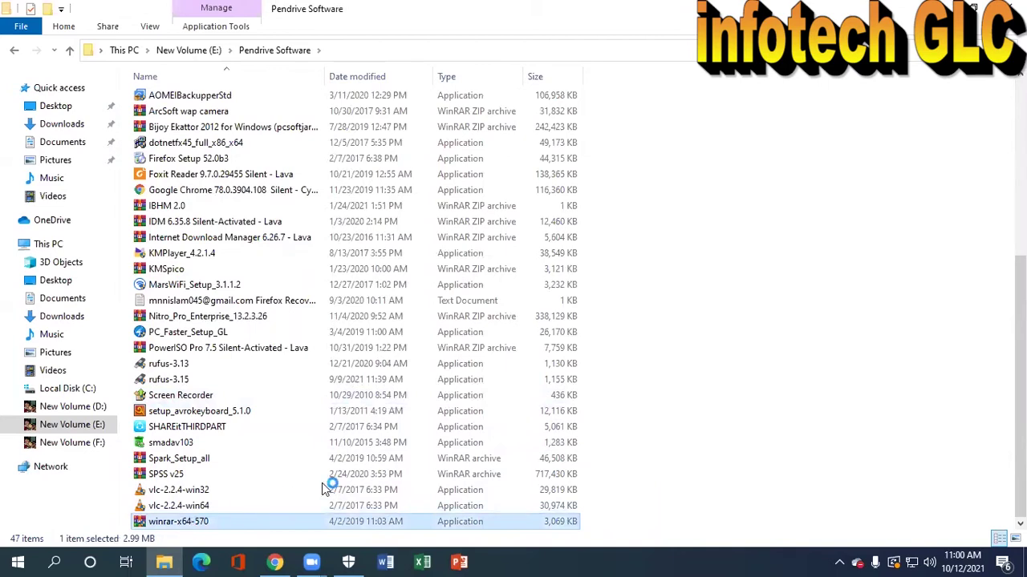
click(467, 432)
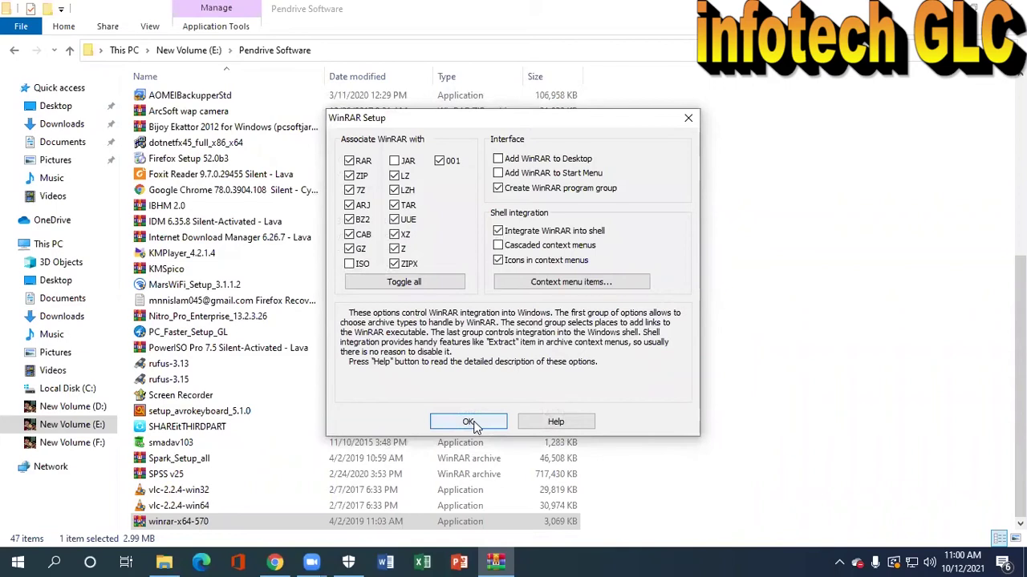
click(472, 422)
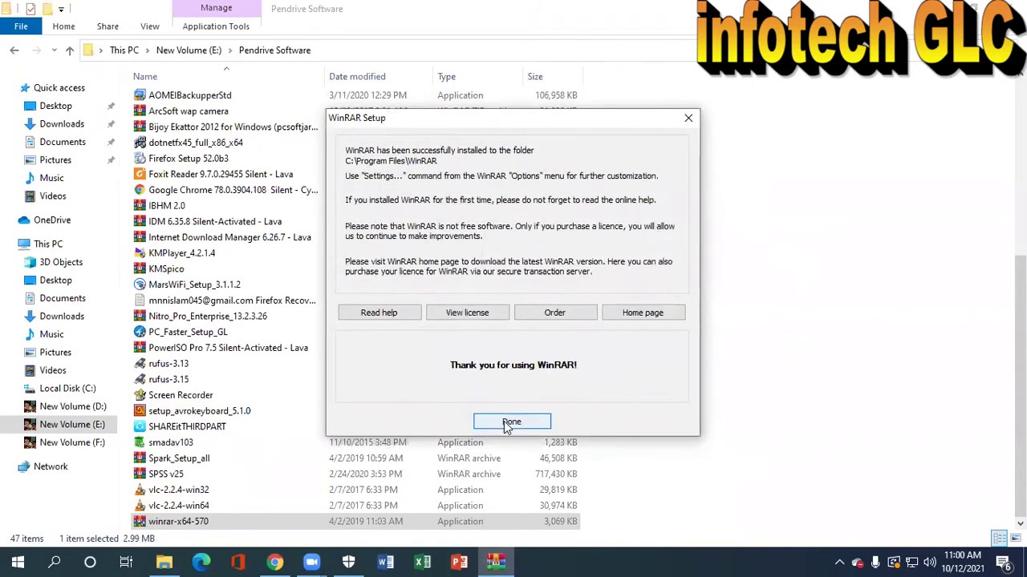
click(507, 427)
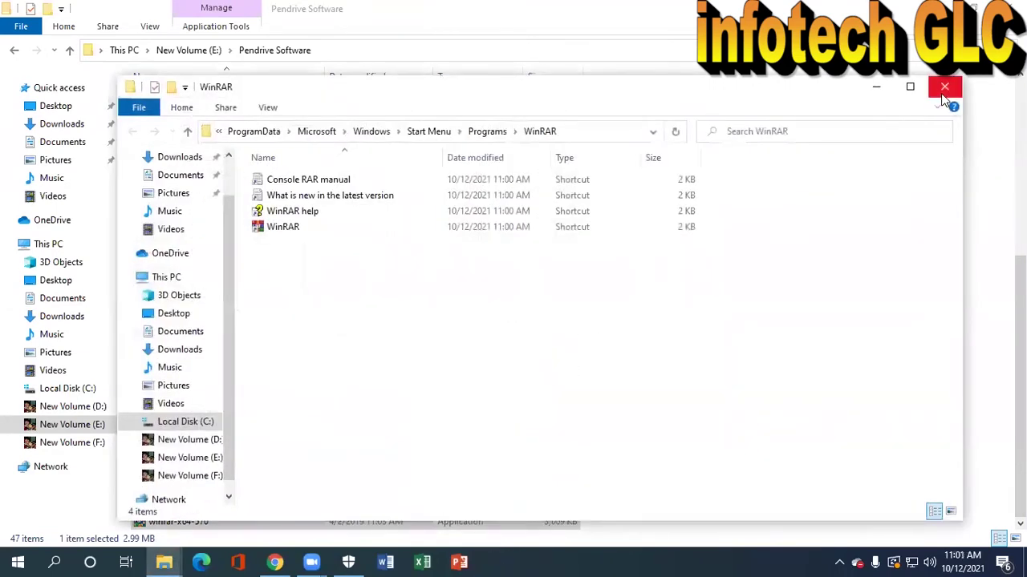
click(943, 87)
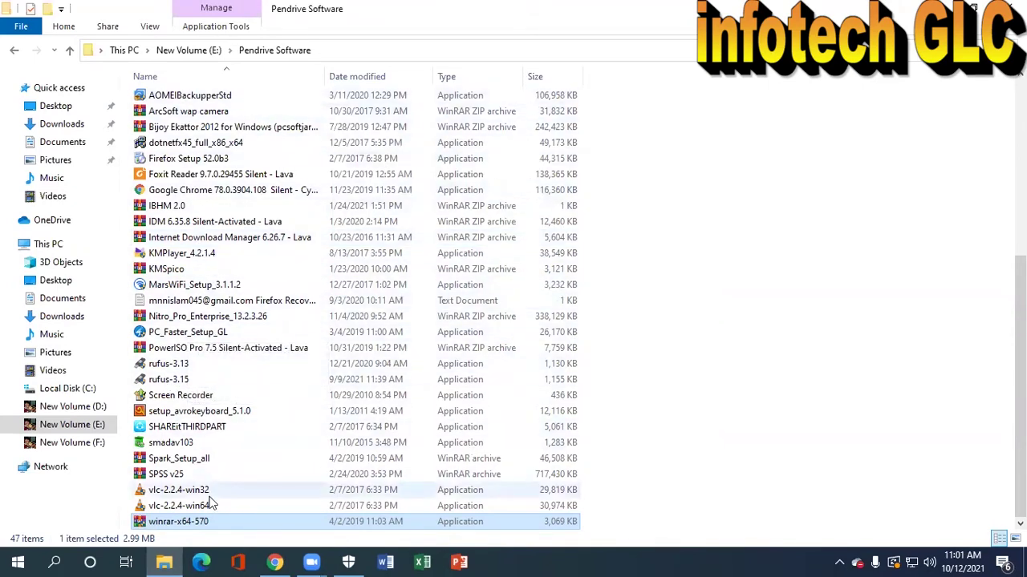
scroll(211, 501, up, 2)
scroll(211, 501, up, 3)
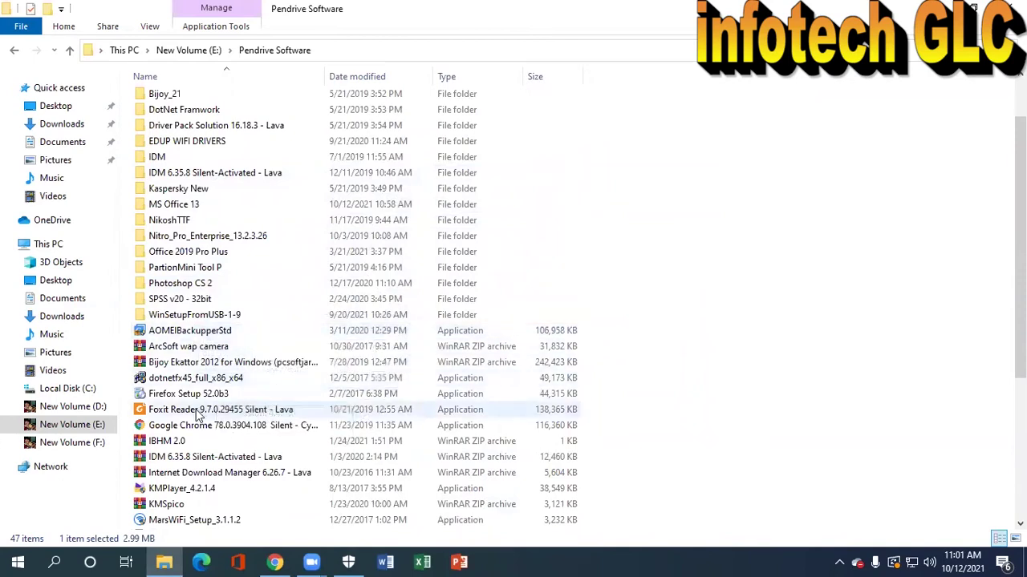
Open the Nitro_Pro_Enterprise_13.2.3.26 archive, dismiss the WinRAR notice and enter the Nitro_Pro_Enterprise_13.2.3.26 folder inside it.
scroll(198, 393, up, 2)
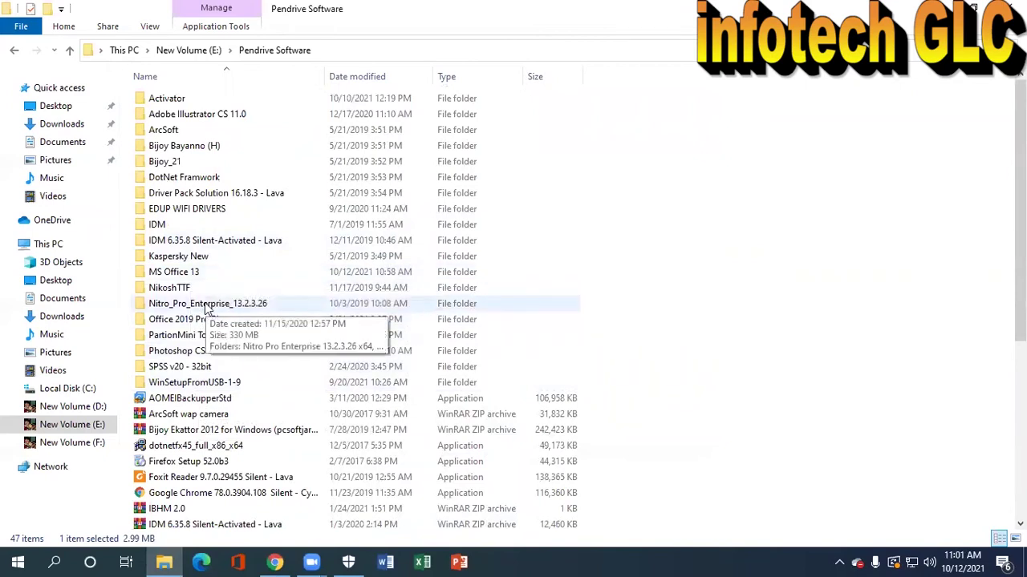
scroll(207, 308, down, 6)
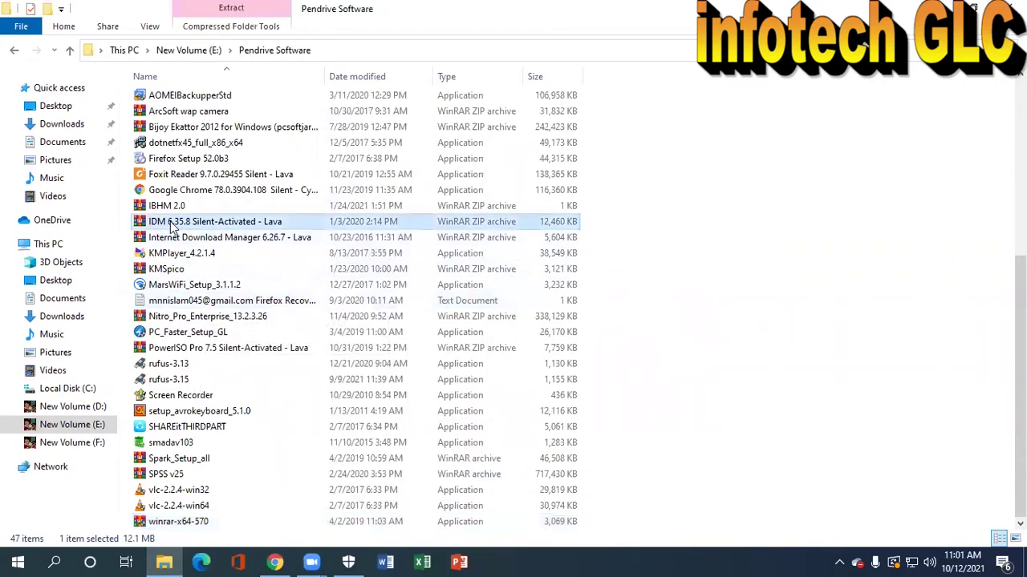
key(n)
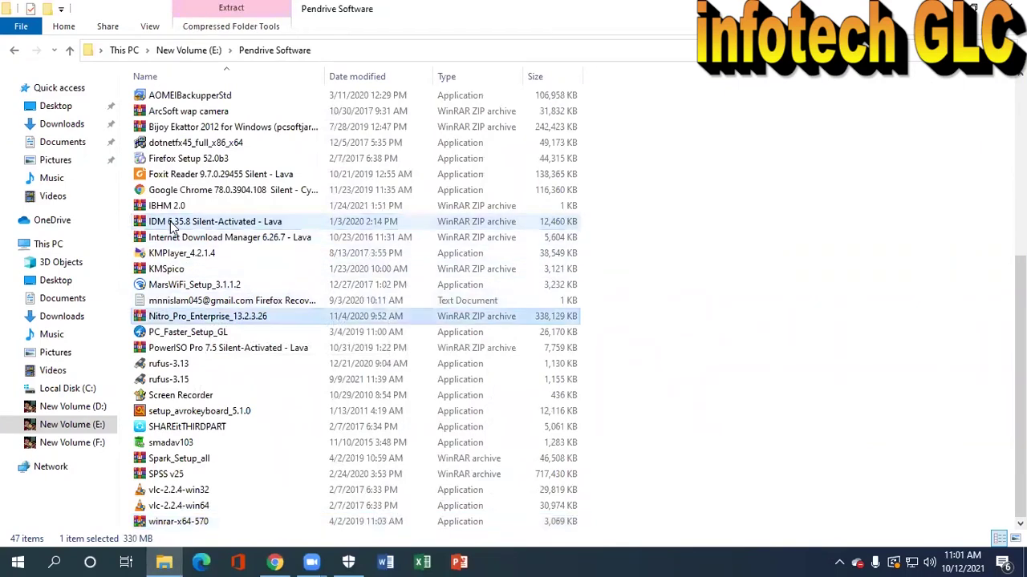
double_click(200, 318)
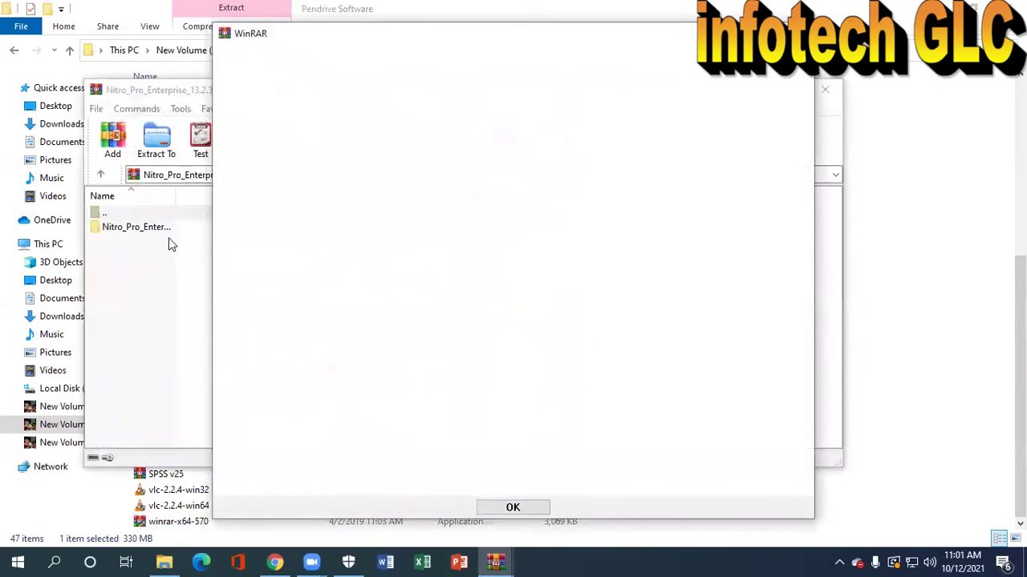
click(513, 507)
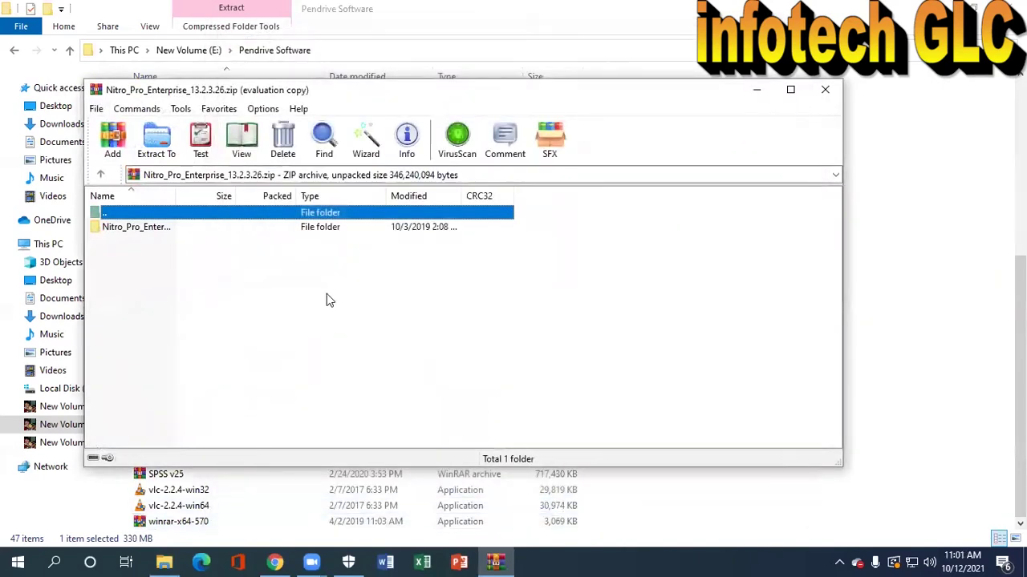
double_click(143, 231)
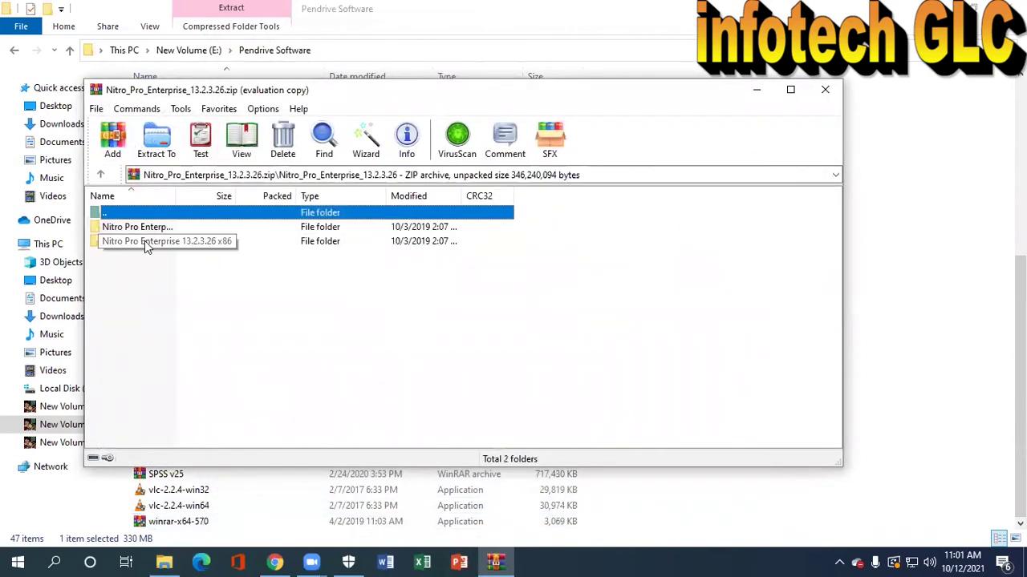
Install Nitro Pro from the nitro_pro13_x64 installer in the x64 folder, keeping the default path and options, and finish the setup.
double_click(142, 227)
click(138, 242)
double_click(138, 242)
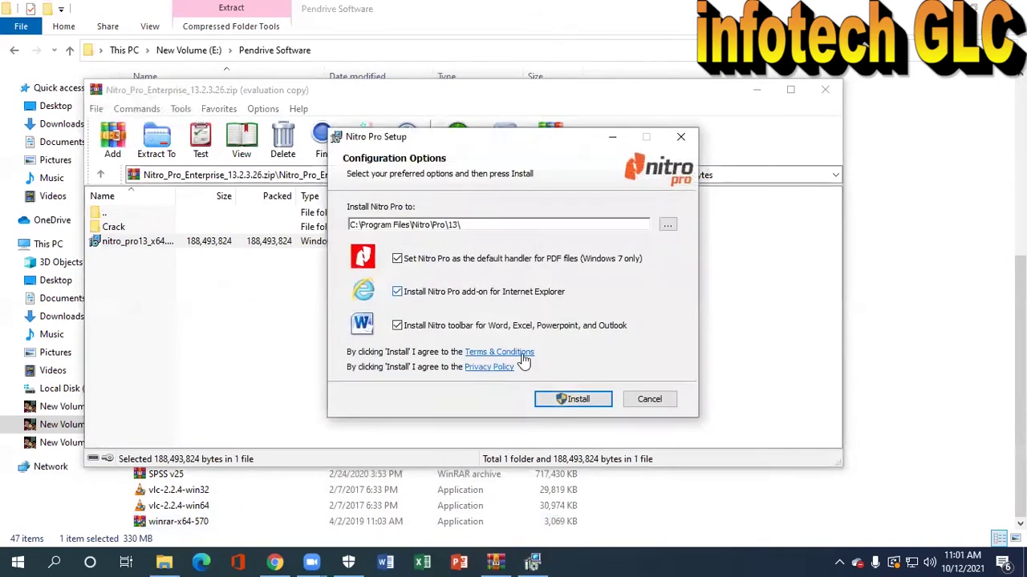
click(583, 399)
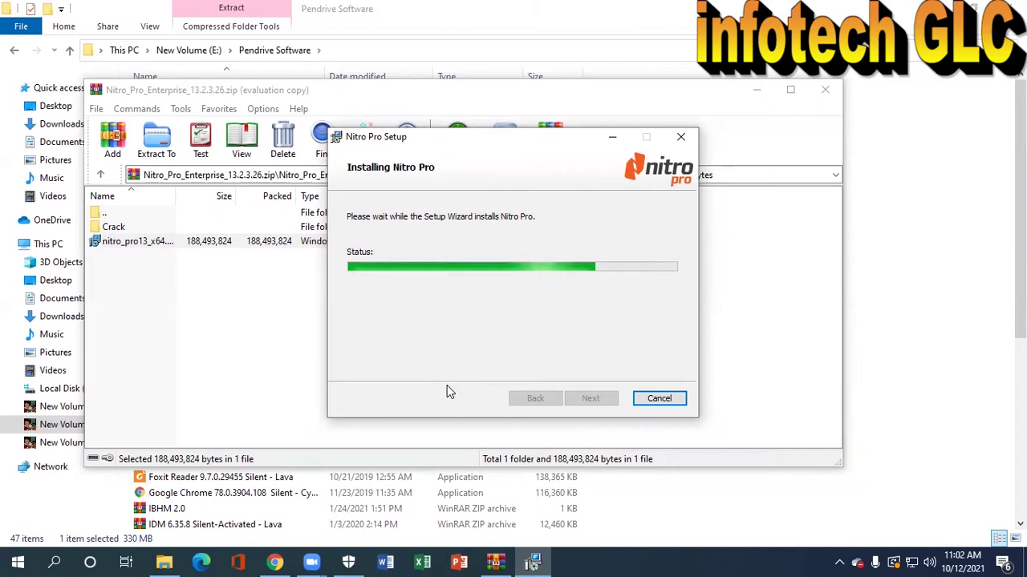
click(591, 399)
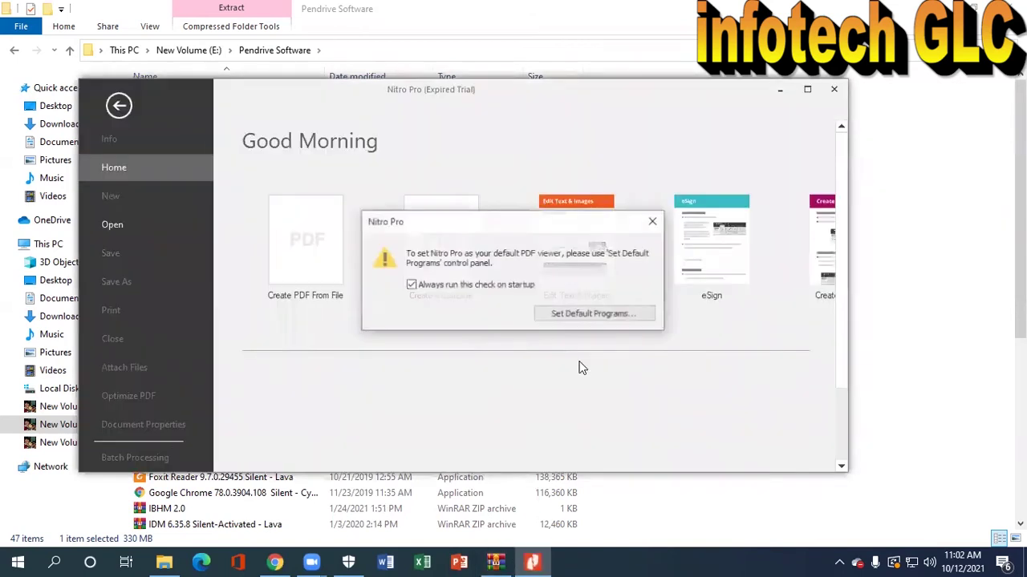
Turn off the default PDF viewer check on startup, dismiss the notice and close Nitro Pro.
click(423, 287)
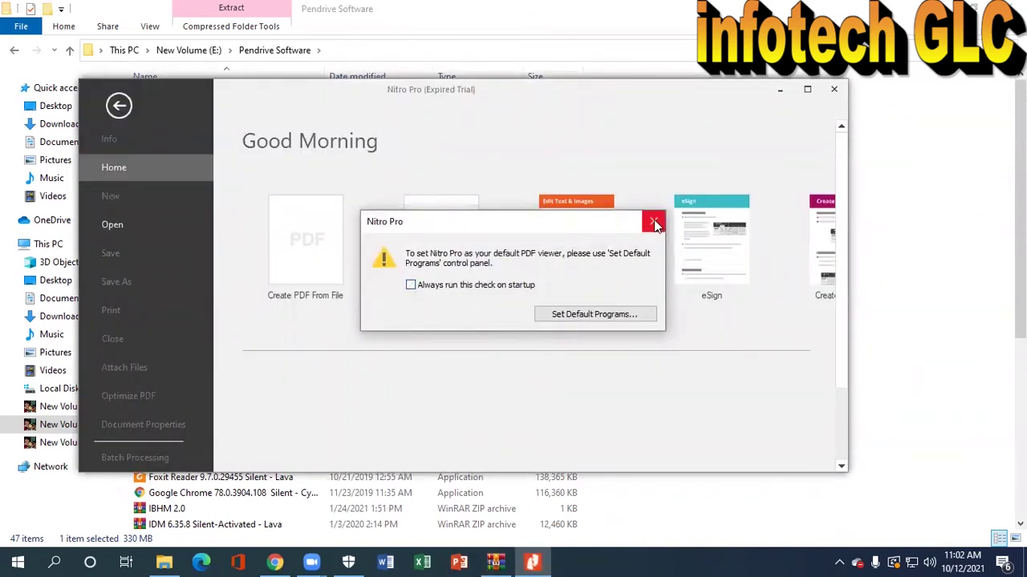
click(654, 222)
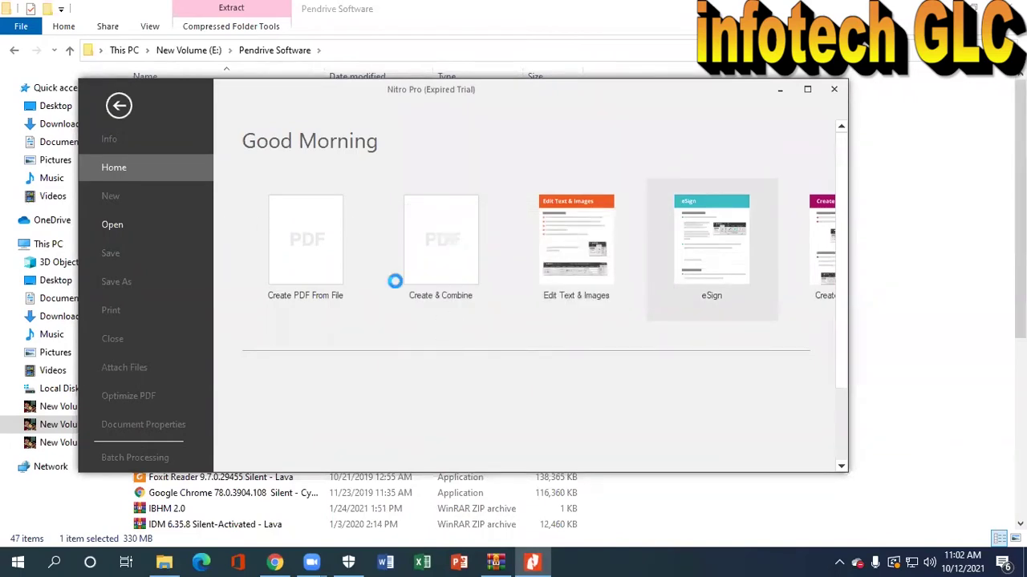
click(834, 92)
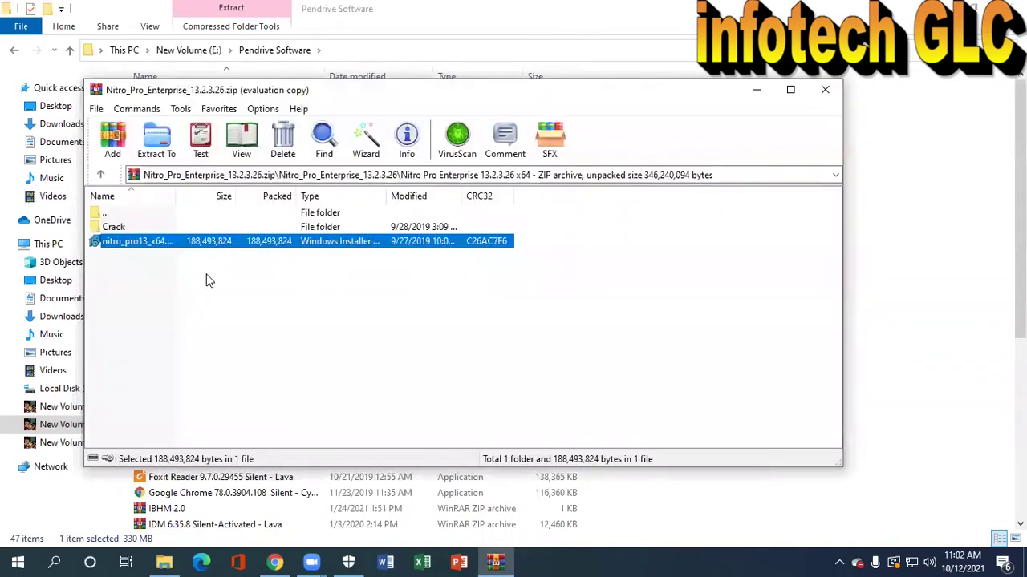
Run patch.exe from the archive's Crack folder with Backup enabled, apply the patch, and close the patcher and the archive.
double_click(114, 227)
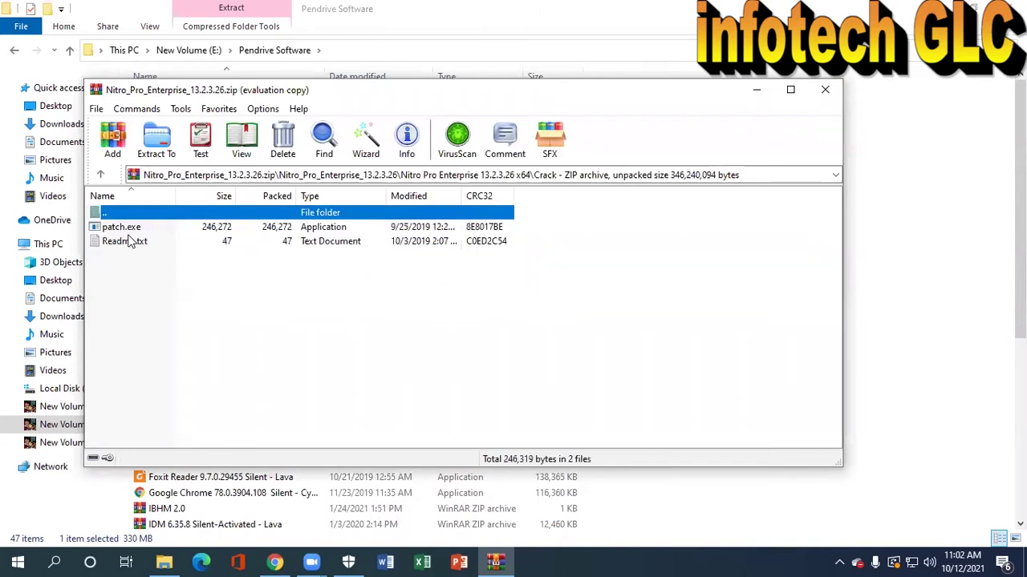
double_click(121, 227)
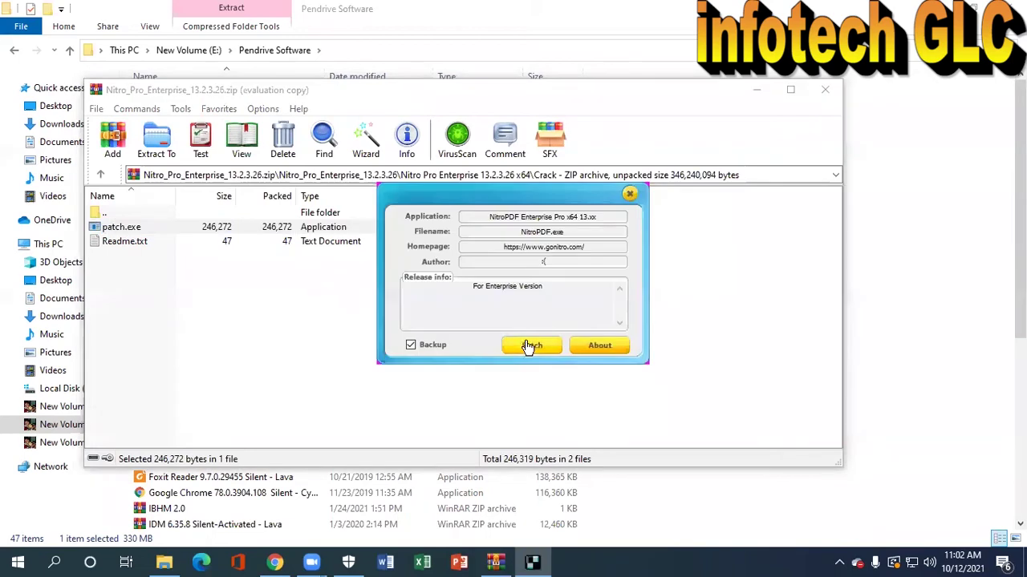
click(529, 348)
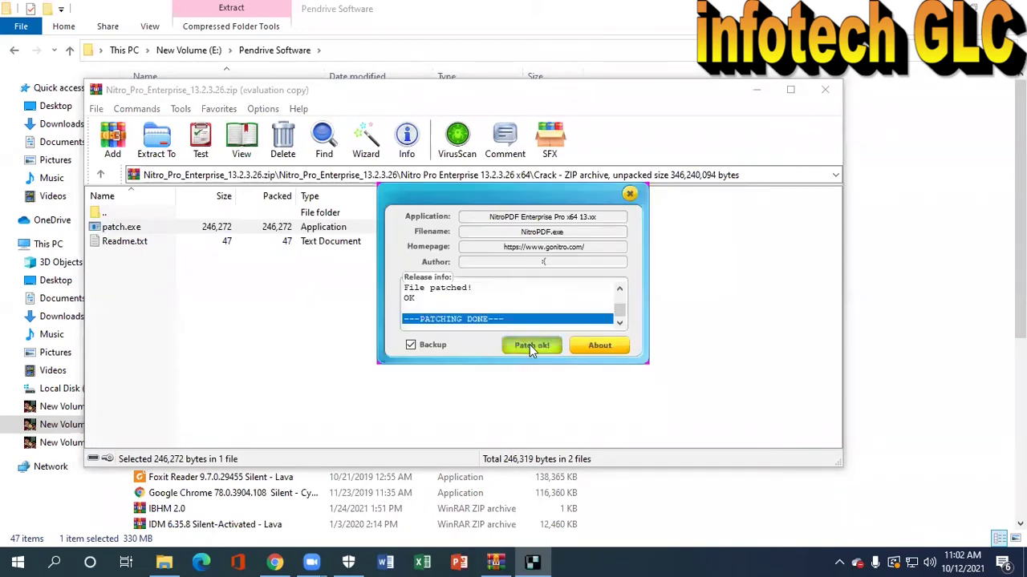
click(630, 194)
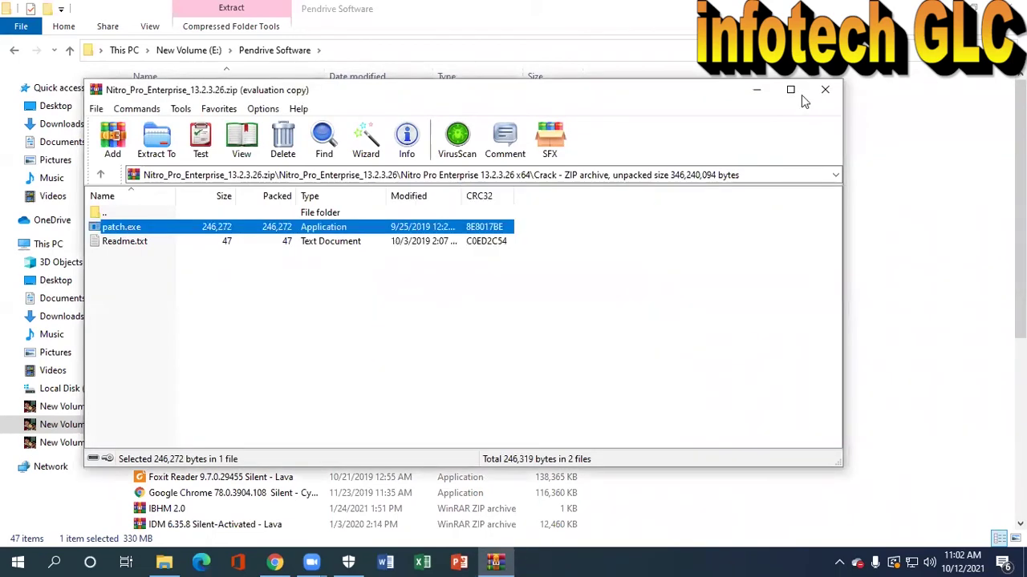
click(821, 92)
Return to the desktop, launch Nitro Pro to check that it opens, and close it again.
click(945, 7)
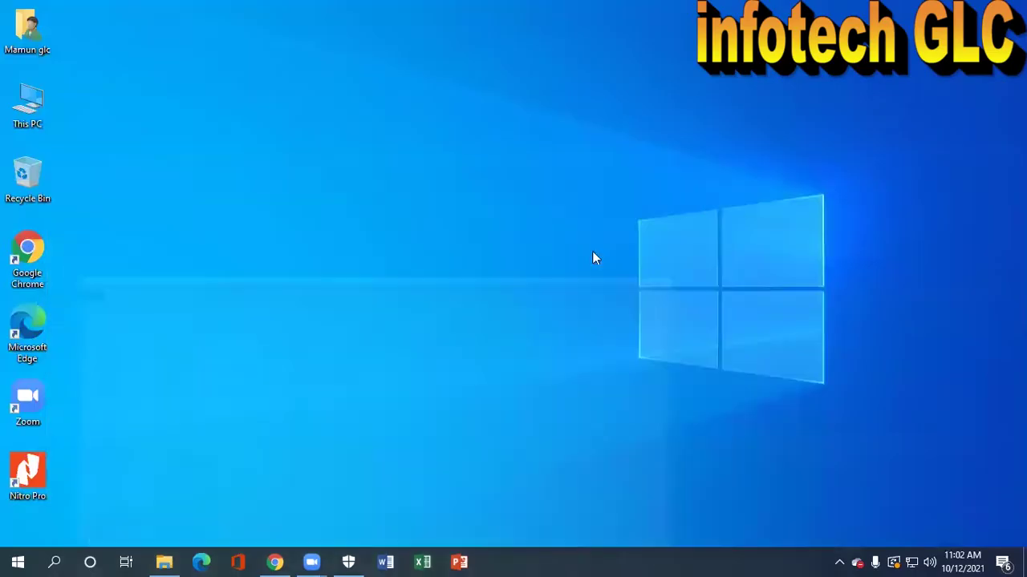
double_click(41, 474)
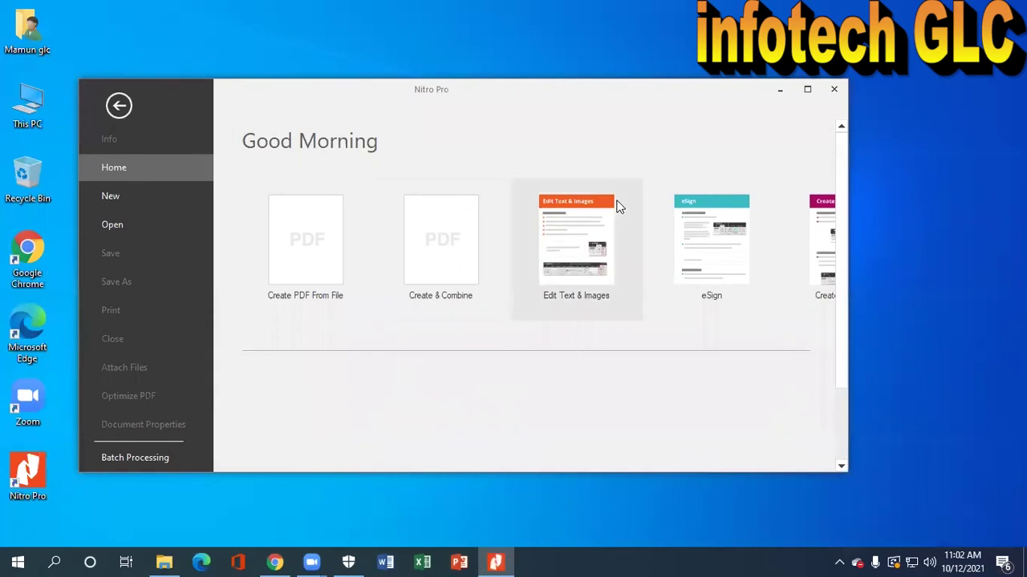
click(834, 91)
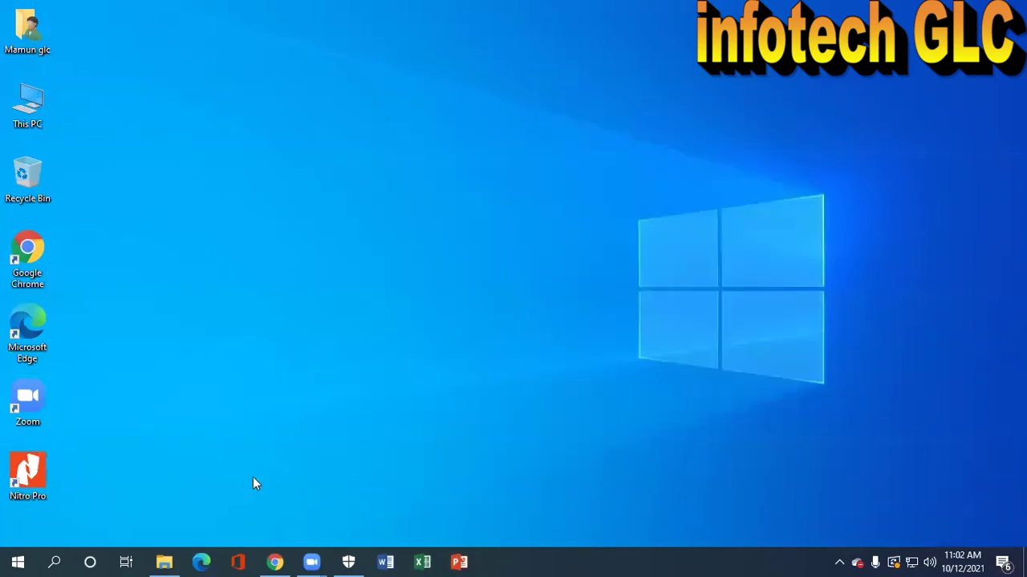
Open the ArcSoft folder in Pendrive Software, and find the Camera app with Windows search and pin it to the taskbar.
click(165, 561)
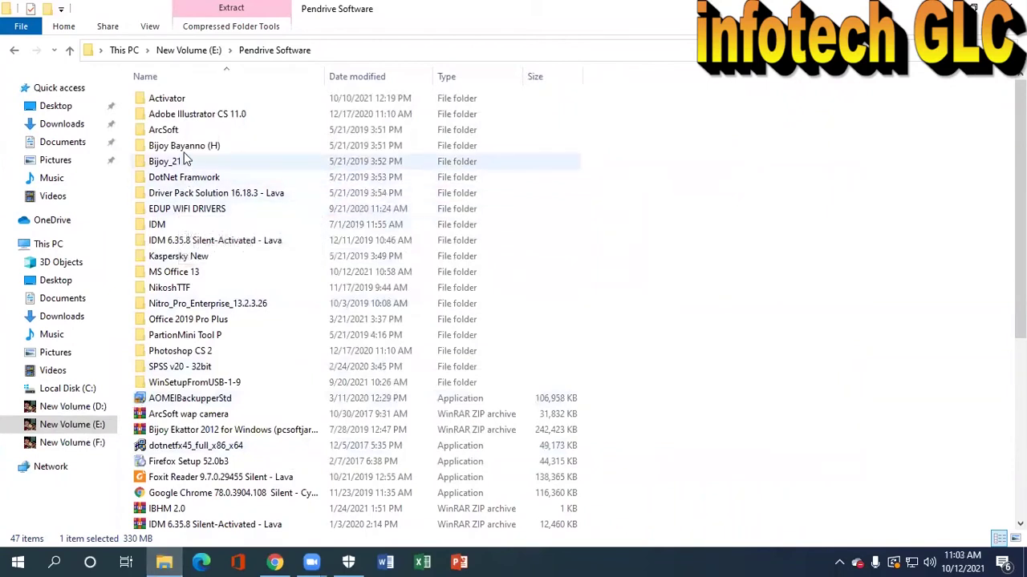
double_click(167, 132)
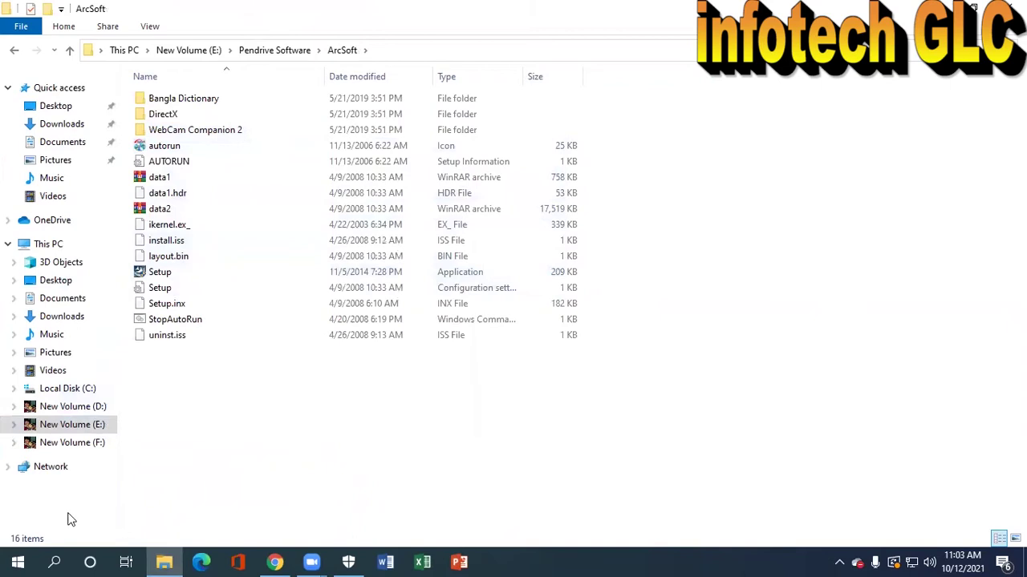
click(54, 562)
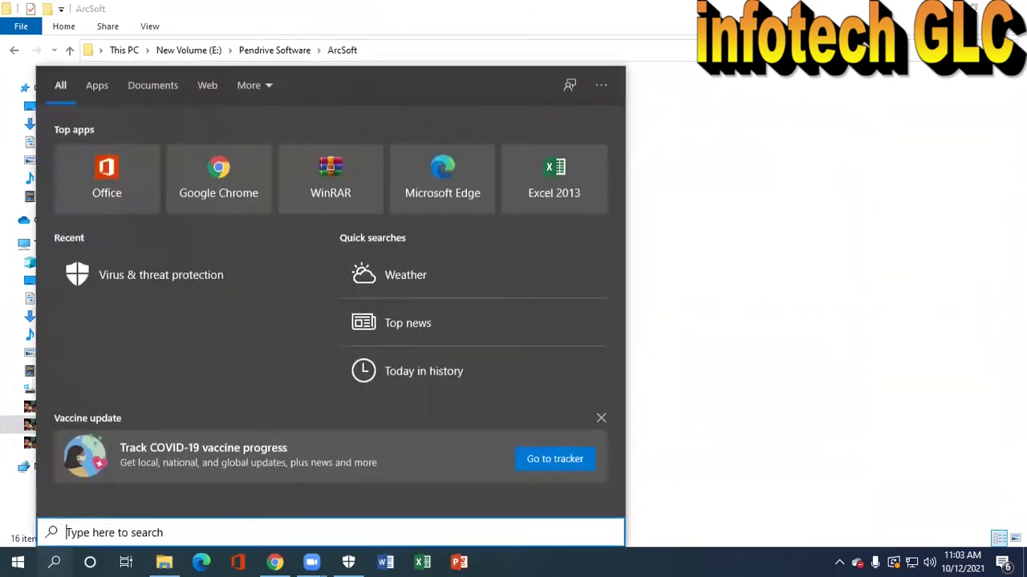
text(cam)
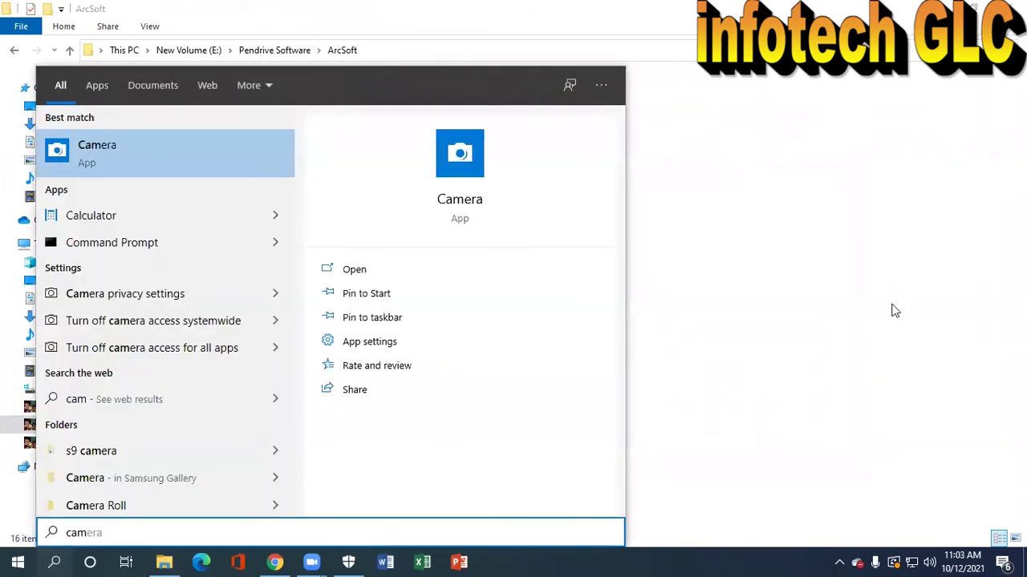
right_click(136, 151)
click(179, 191)
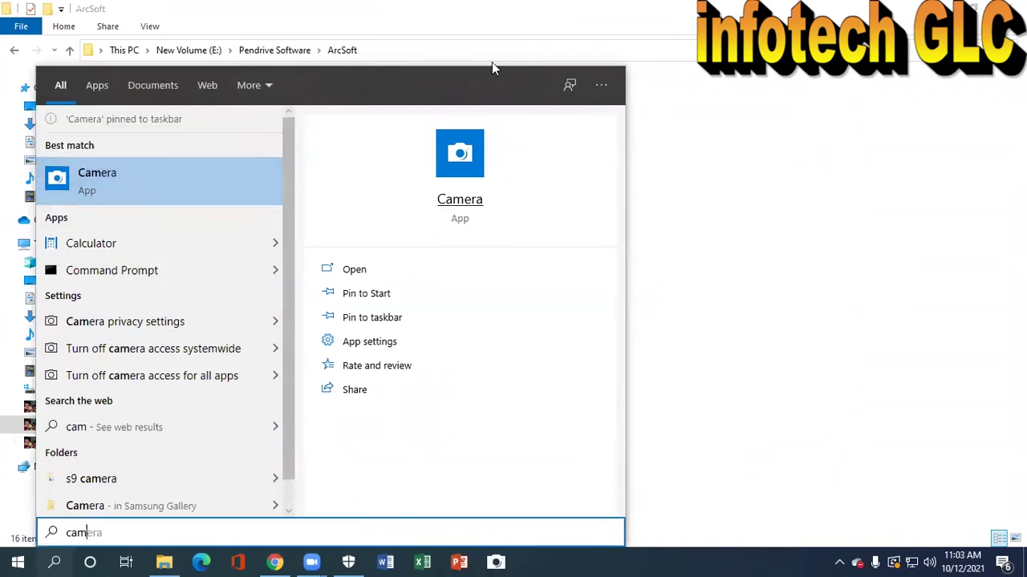
click(565, 36)
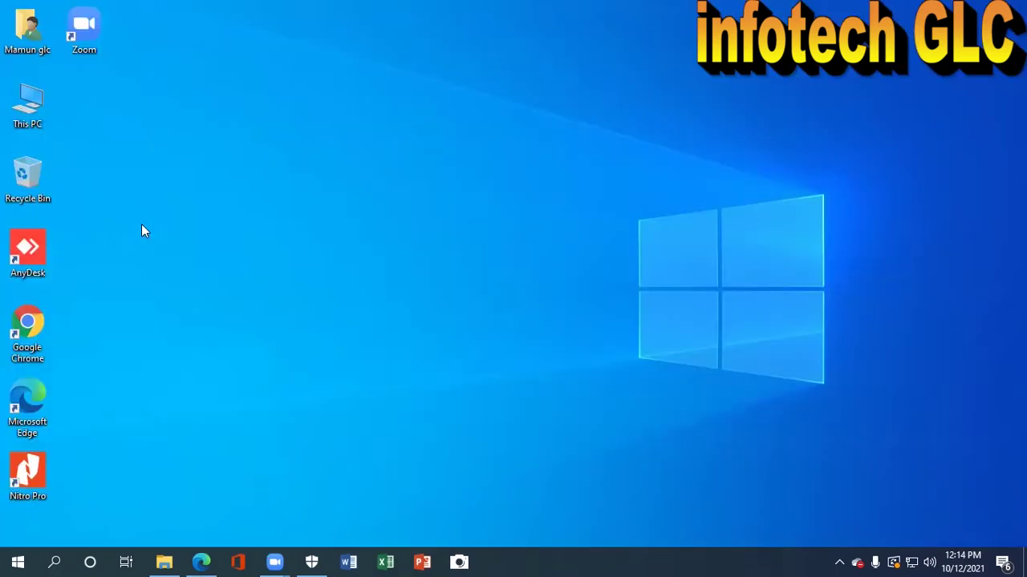
Browse from This PC to the Pendrive Software folder on New Volume (E:).
double_click(33, 117)
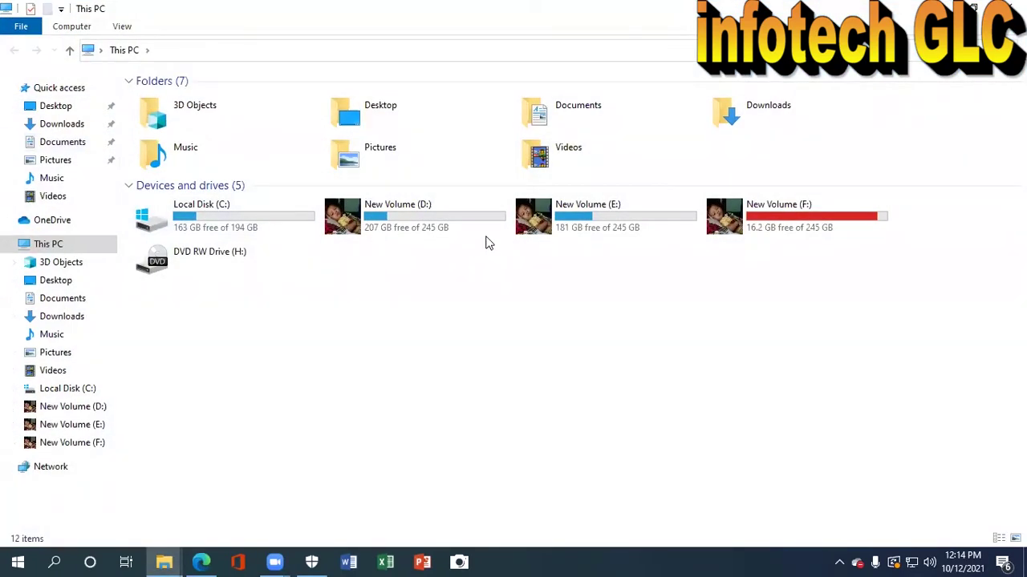
double_click(401, 227)
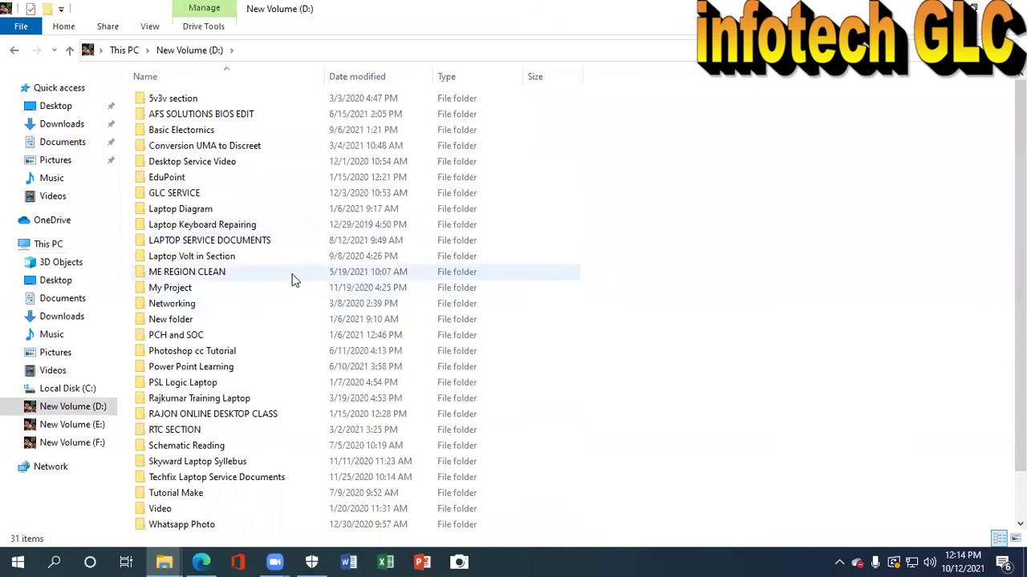
click(48, 425)
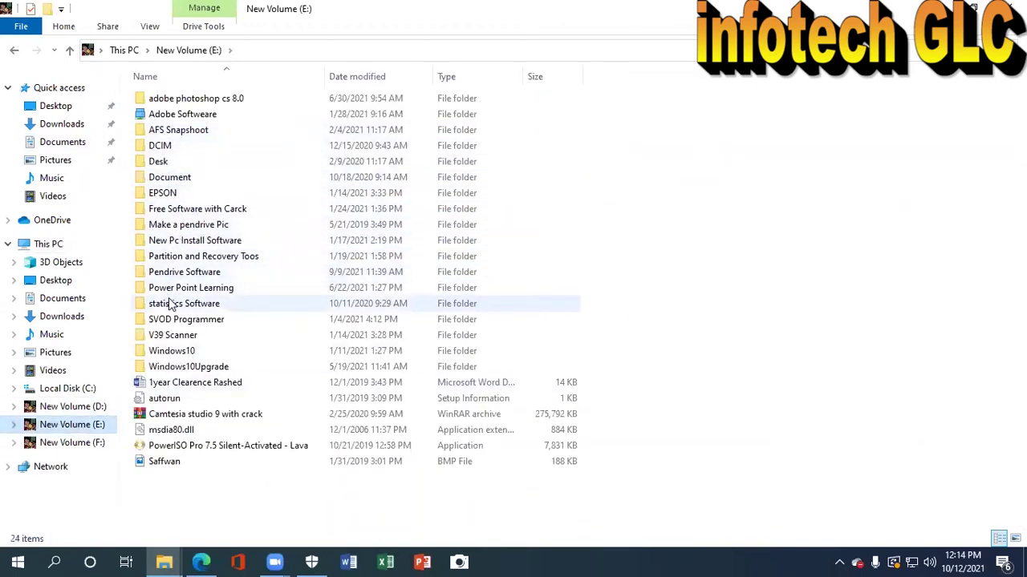
double_click(184, 272)
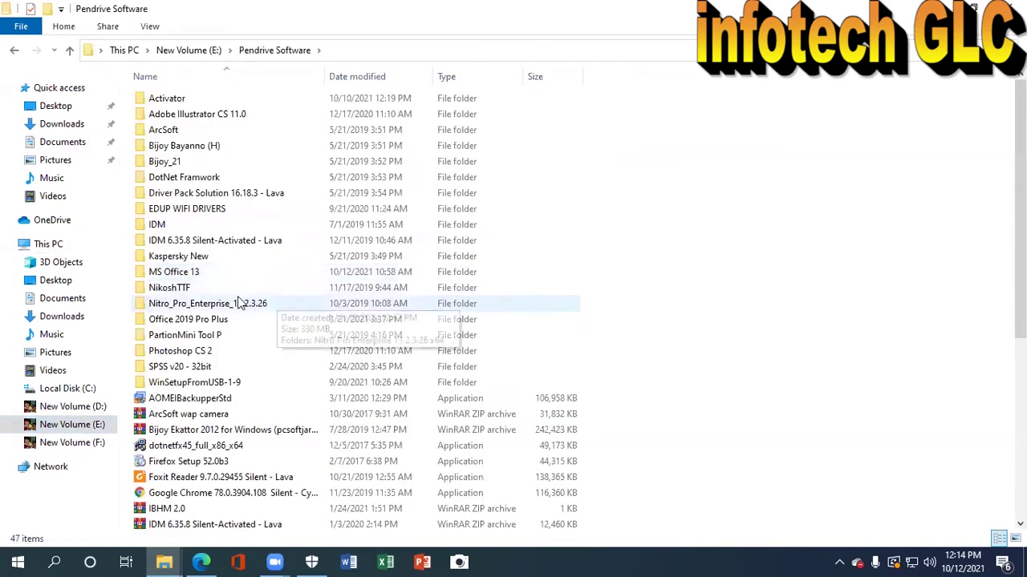
Install all the Nikosh fonts in the NikoshTTF folder and go back to Pendrive Software.
double_click(170, 290)
drag(176, 258, 166, 100)
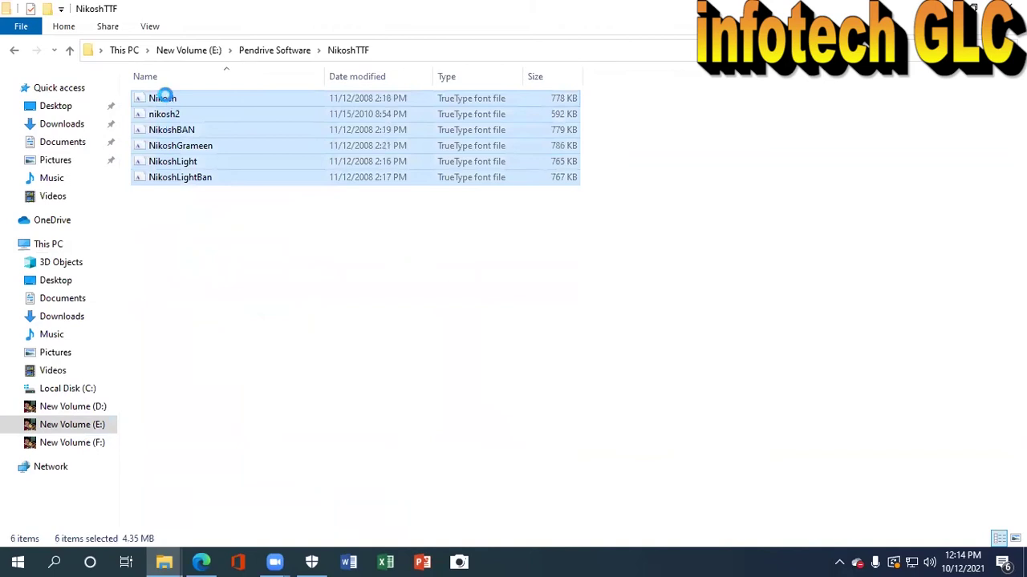
right_click(166, 100)
click(203, 170)
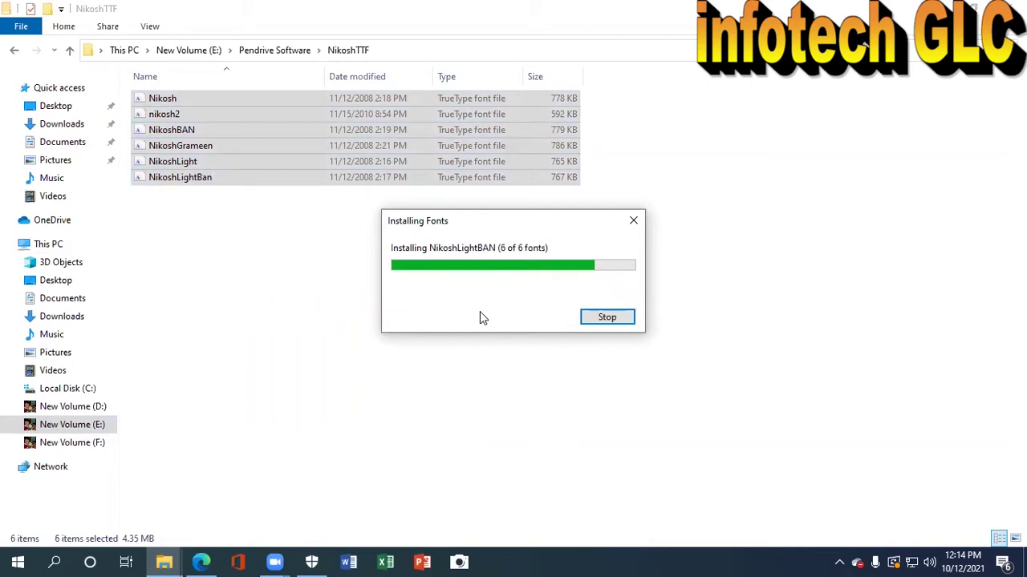
click(9, 50)
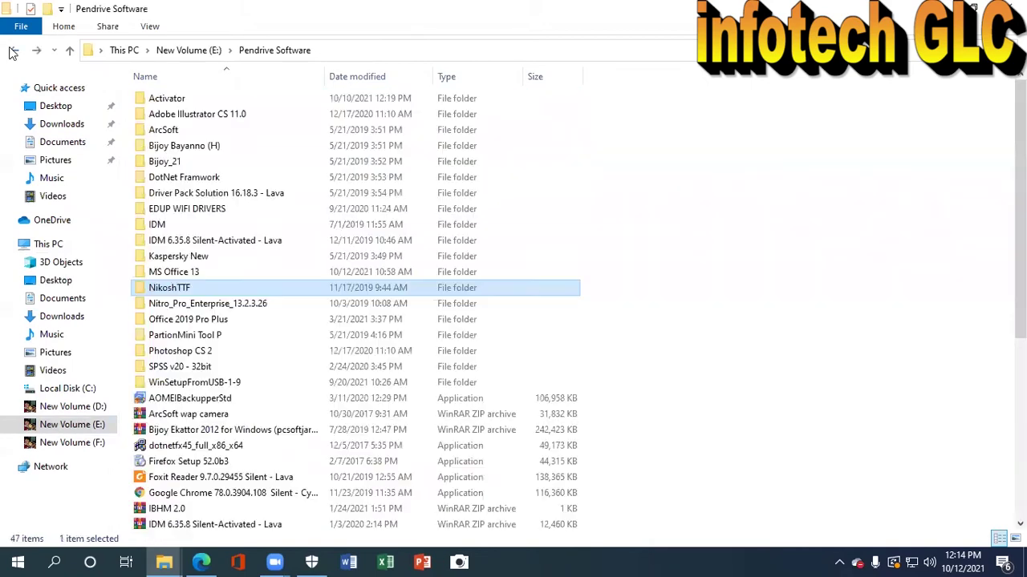
Try to install Bijoy_Ekushe from the fscommand folder of Bijoy_21, declining the .NET Framework 3.5 download, and go back to Bijoy_21.
double_click(165, 162)
double_click(166, 103)
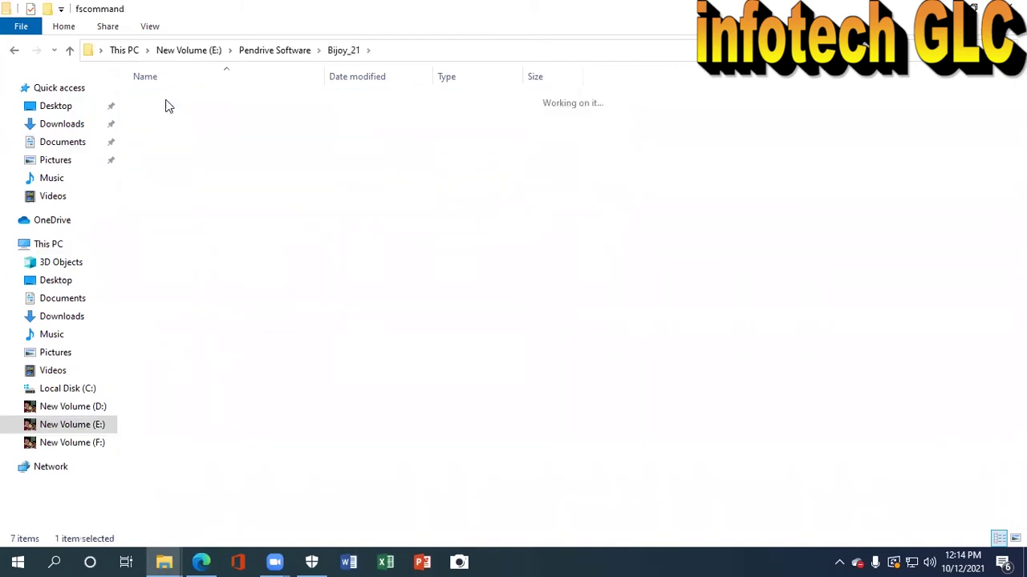
double_click(193, 178)
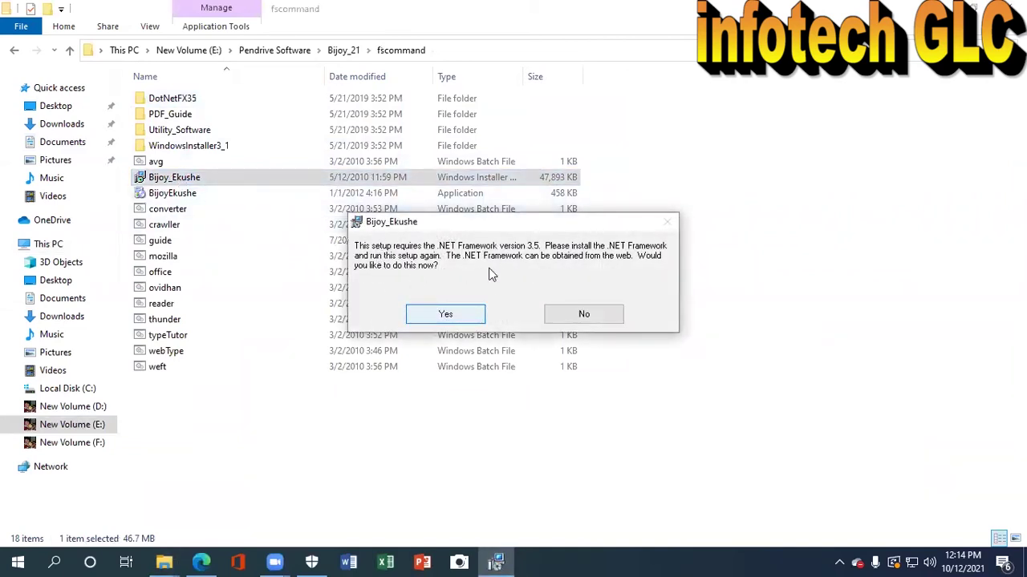
click(576, 313)
click(14, 52)
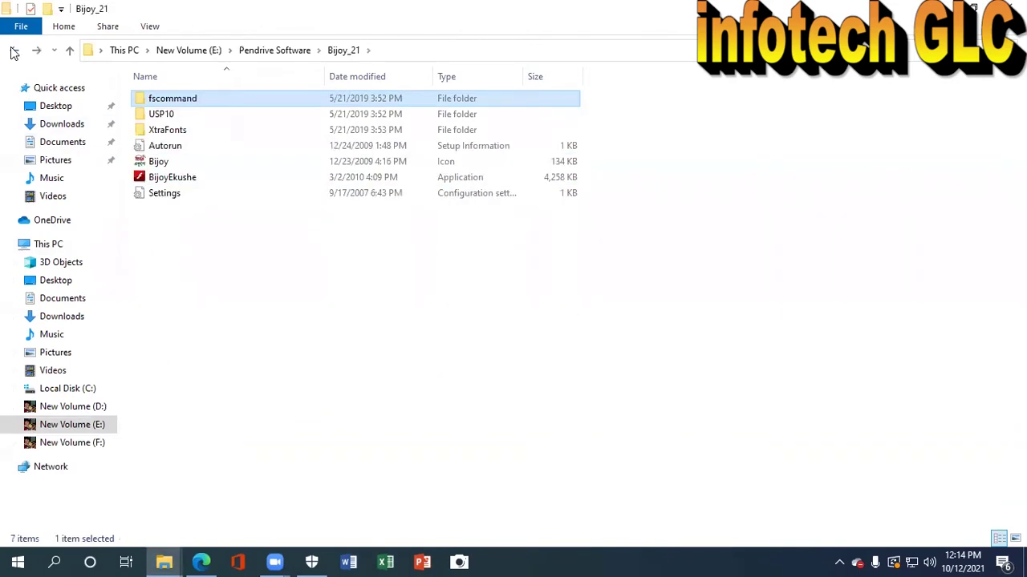
Start the .NET Framework 3.5 installation from the DotNet Framwork folder, minimize its console window, and go back to Pendrive Software.
click(14, 51)
double_click(183, 178)
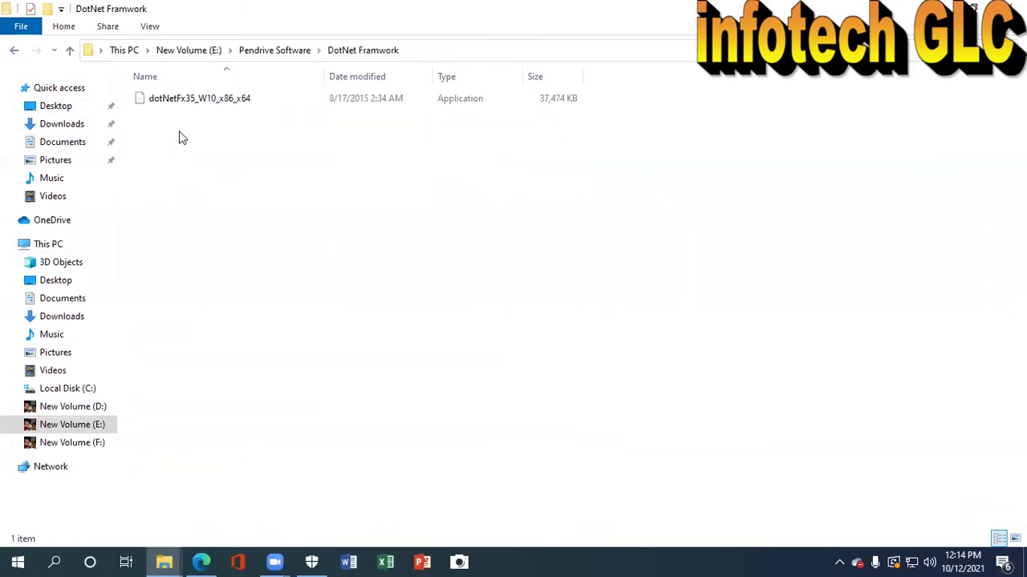
double_click(180, 98)
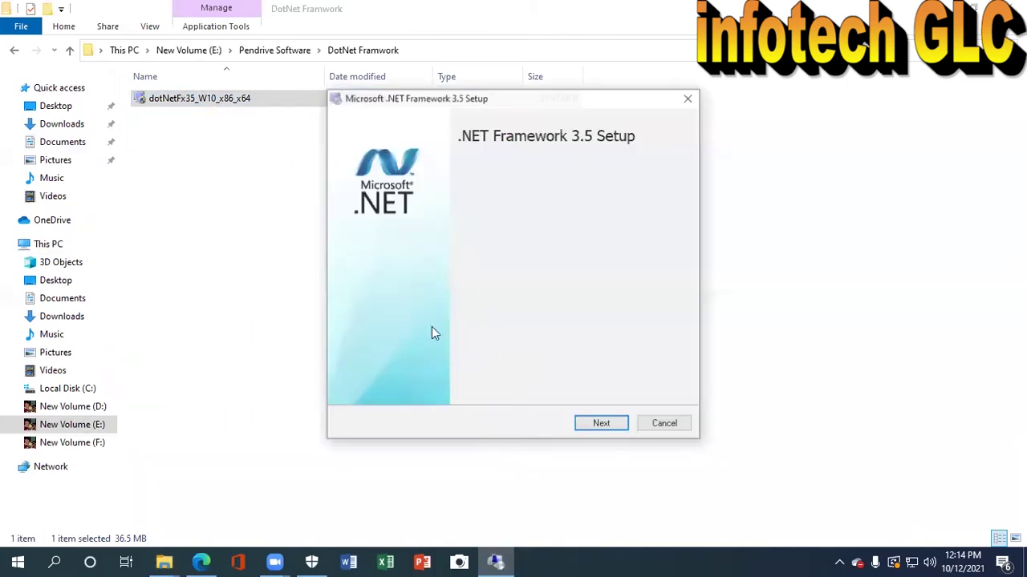
click(601, 425)
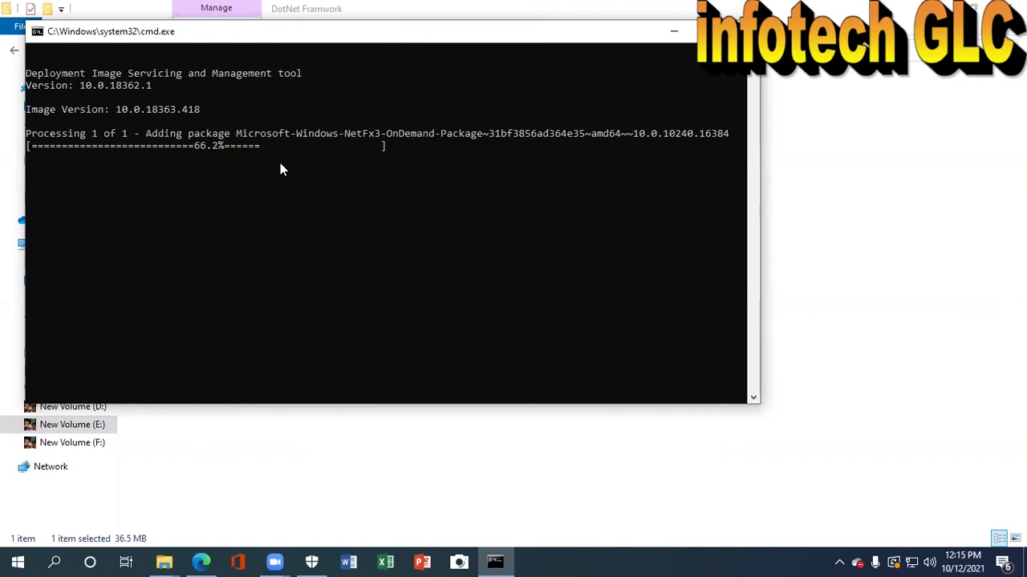
click(674, 32)
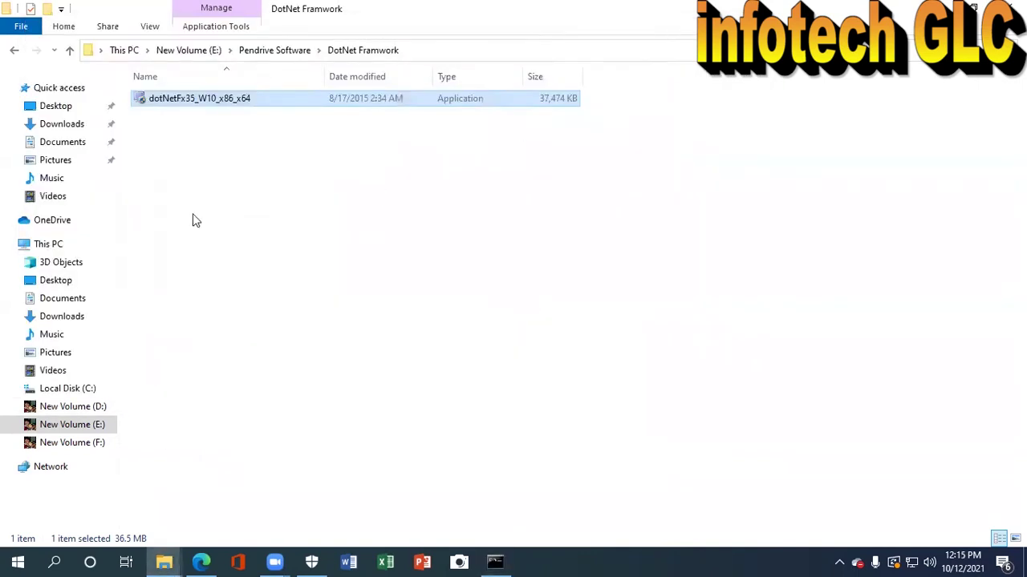
click(14, 50)
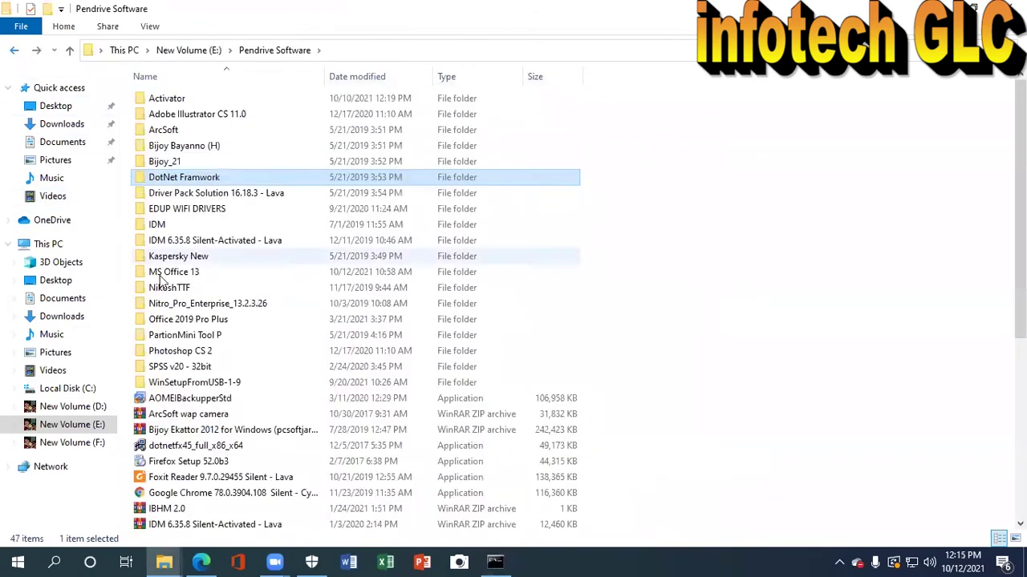
Run the vlc-2.2.4-win64 installer in English and start installing VLC media player with the default components and location.
scroll(208, 373, down, 3)
scroll(209, 373, down, 4)
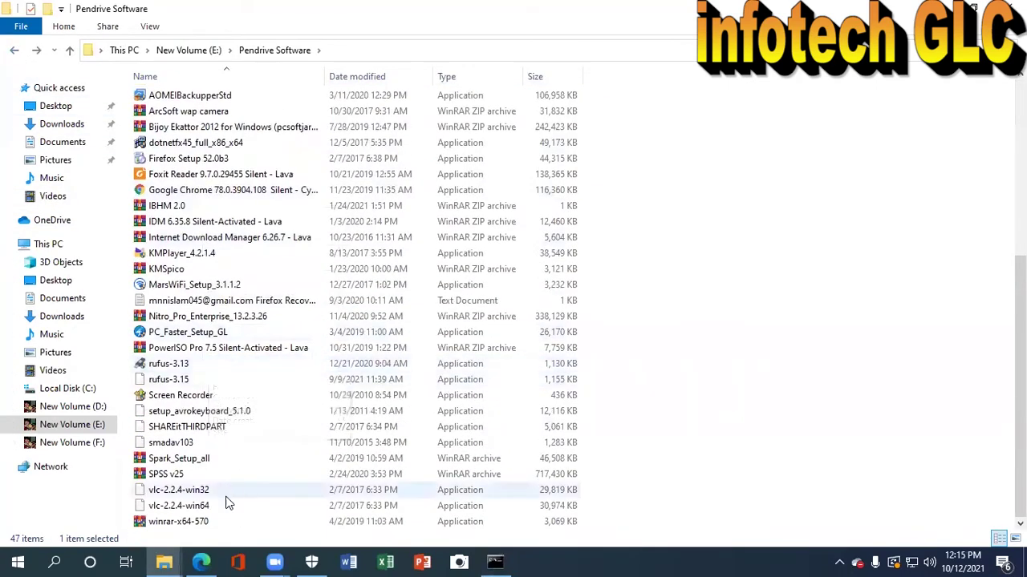
double_click(182, 505)
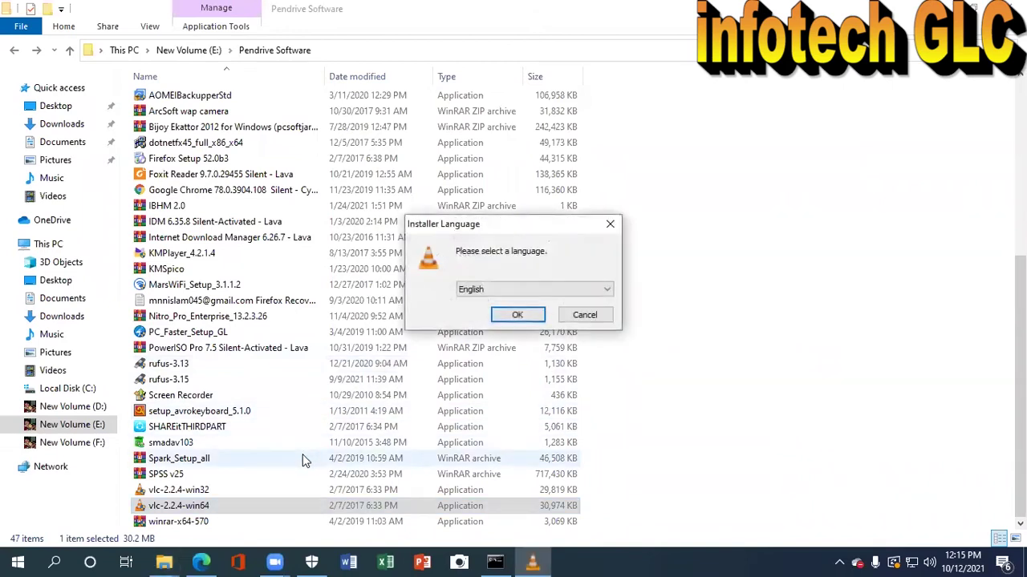
click(537, 318)
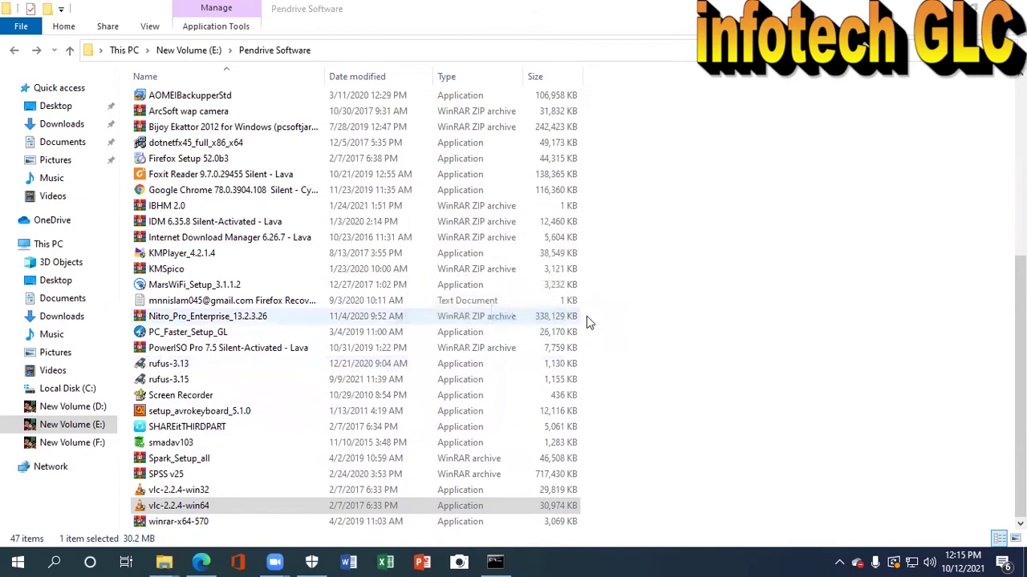
click(597, 401)
click(594, 401)
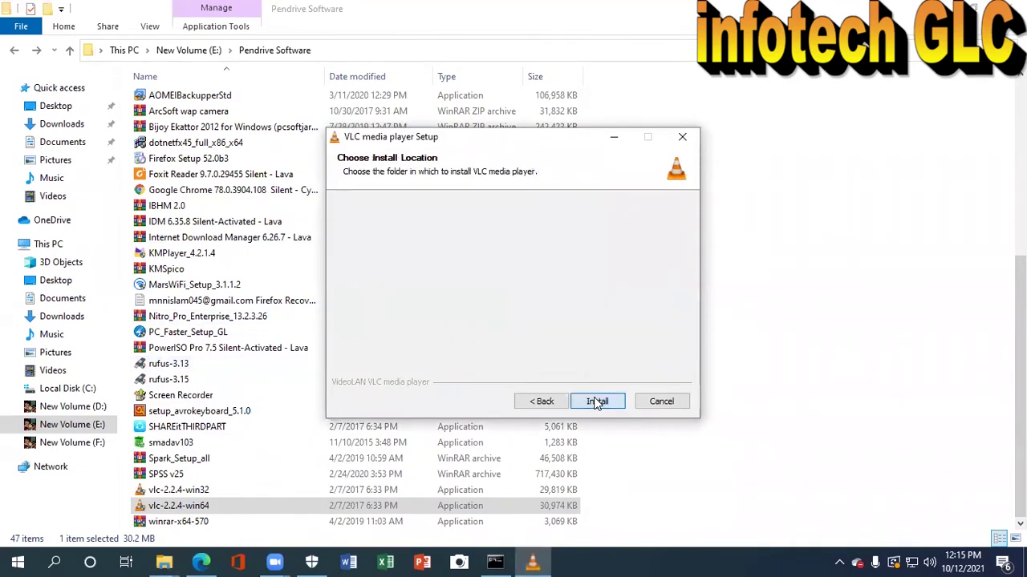
click(593, 401)
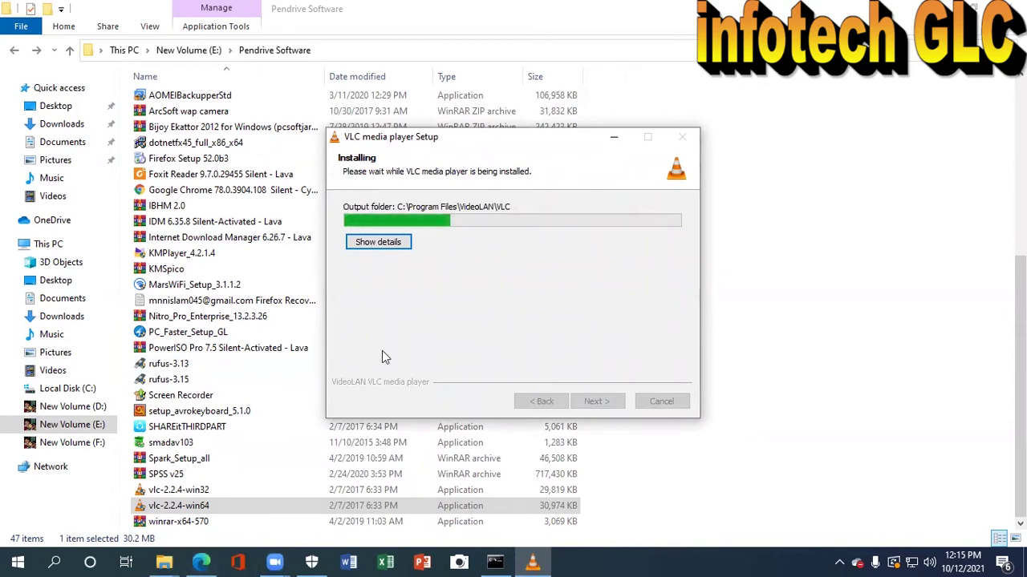
Switch to Microsoft Edge, dismiss the recommended browser settings offer, and accept the Microsoft privacy notice.
click(203, 562)
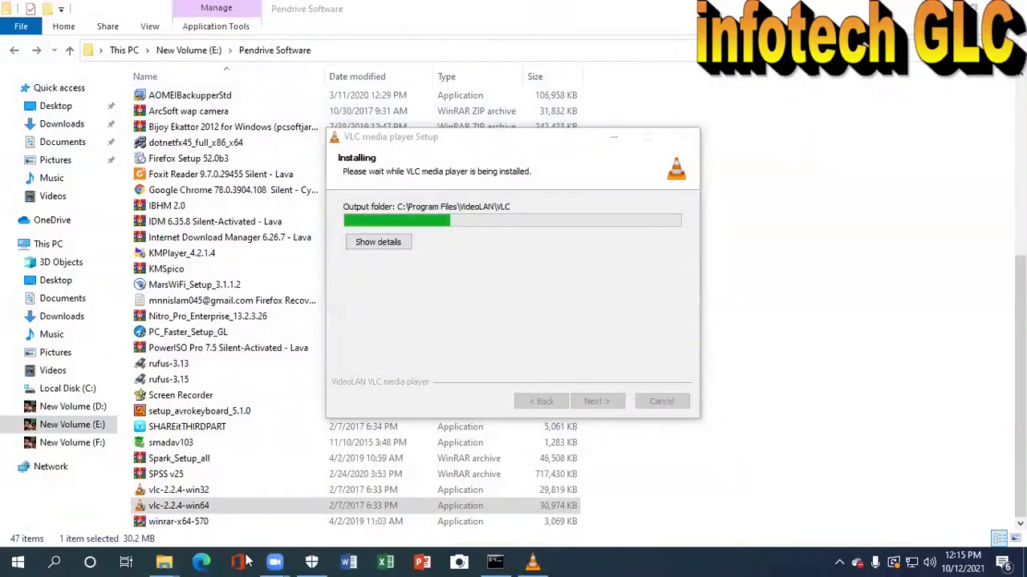
click(201, 562)
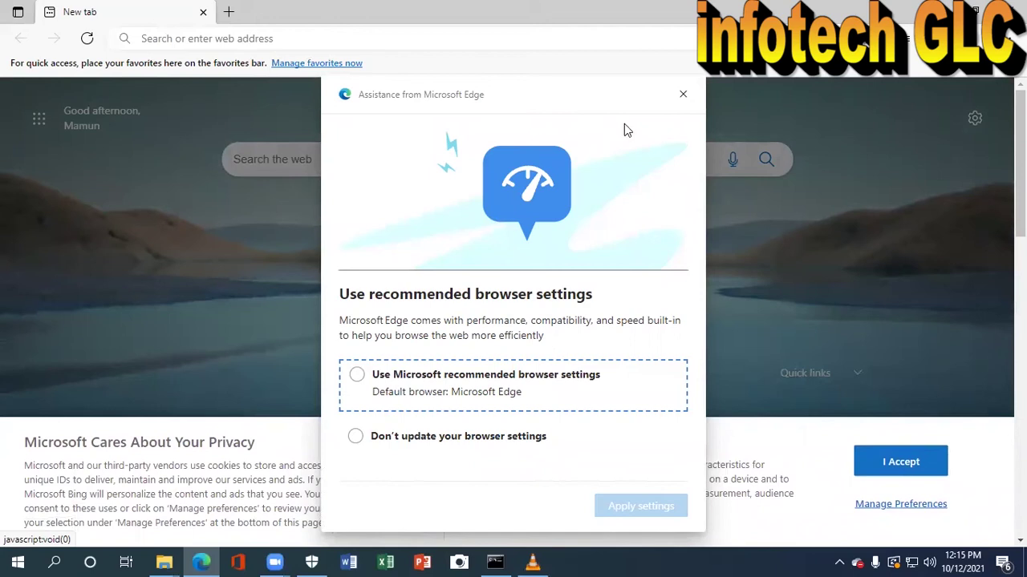
click(682, 95)
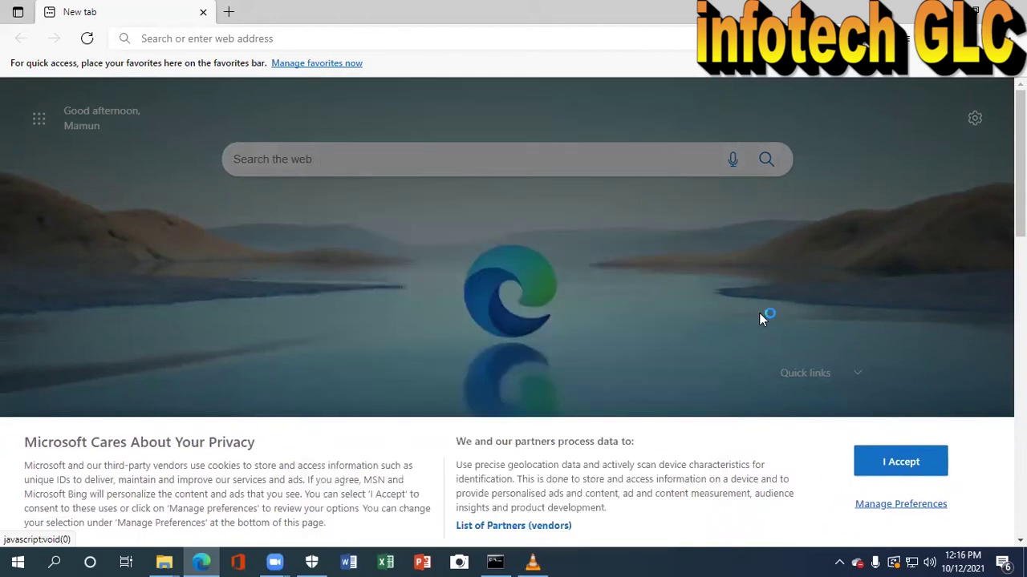
click(893, 465)
Search Bing for the earlier query "chorome", and replace it with a search for "firefox download".
click(269, 38)
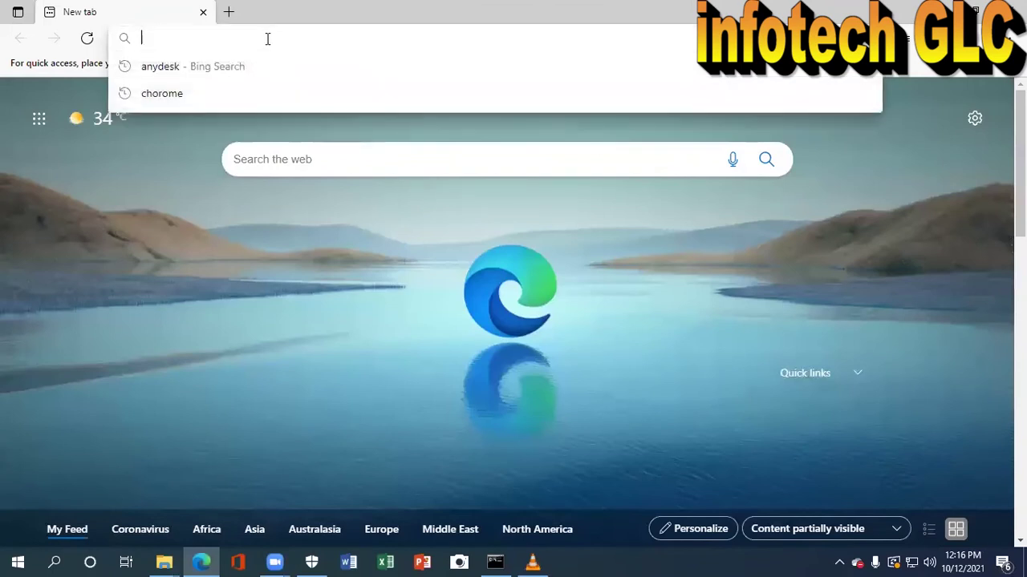
click(141, 95)
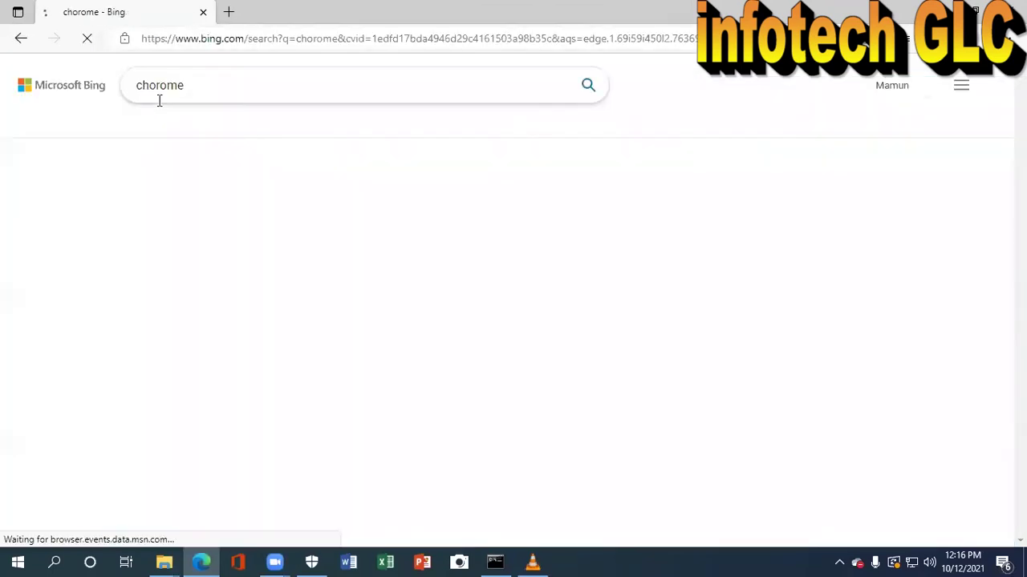
click(213, 85)
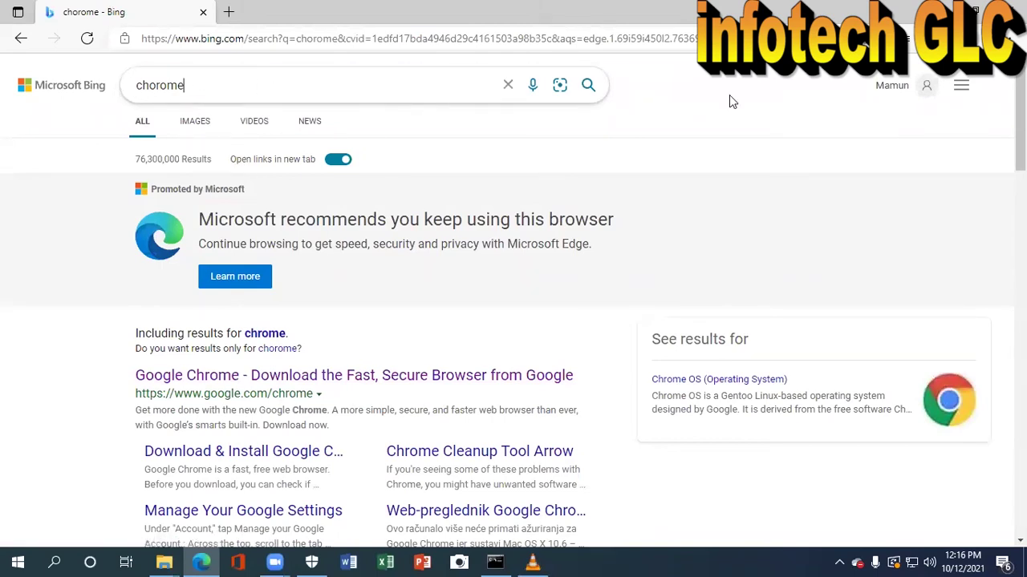
key(BackSpace)
key(BackSpace)
key(BackSpace)
key(BackSpace)
key(BackSpace)
key(BackSpace)
key(BackSpace)
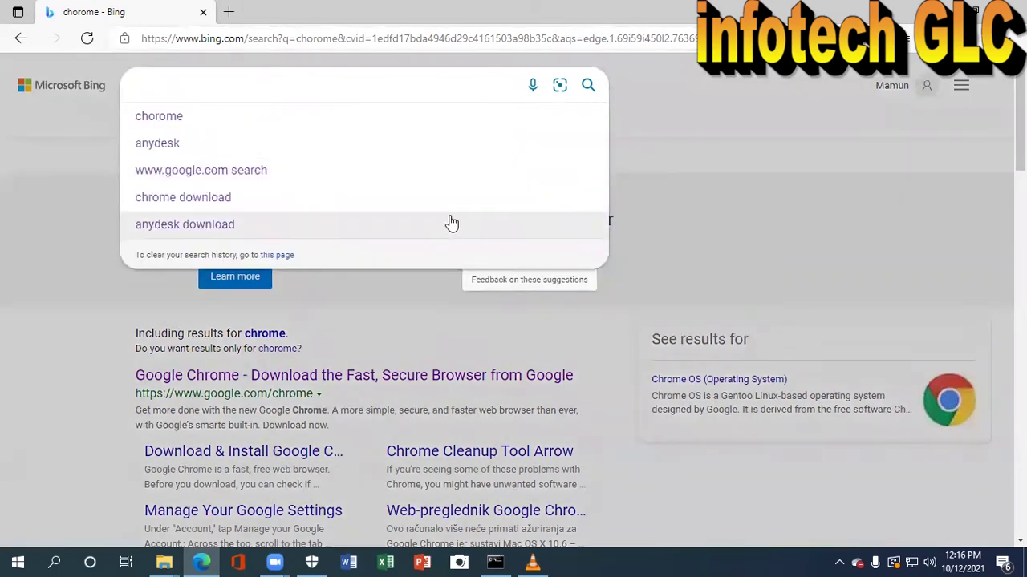
text(fire)
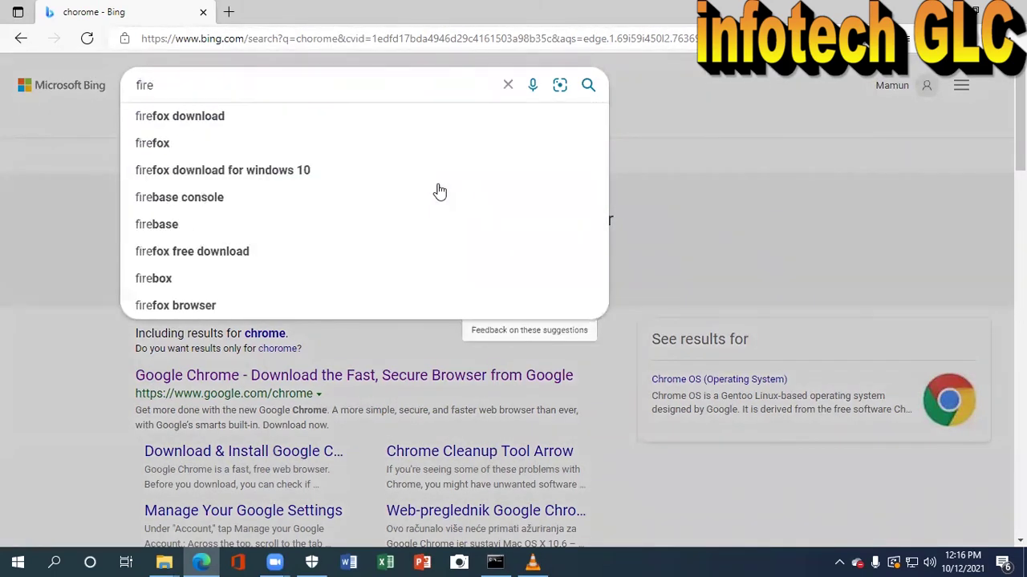
click(184, 117)
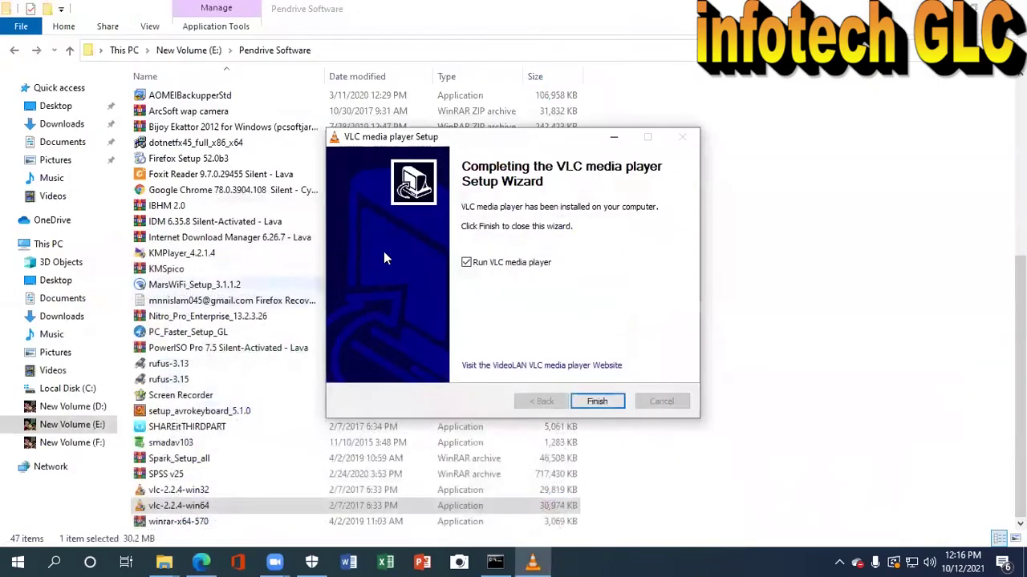
Finish the VLC setup, accept the player's default privacy and network access policy, and close VLC media player.
click(600, 401)
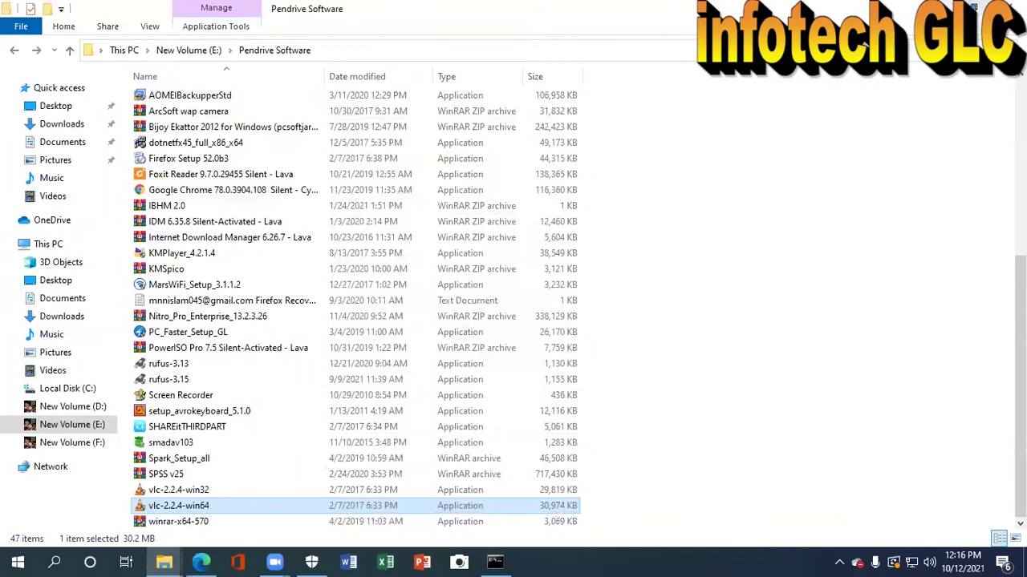
click(971, 8)
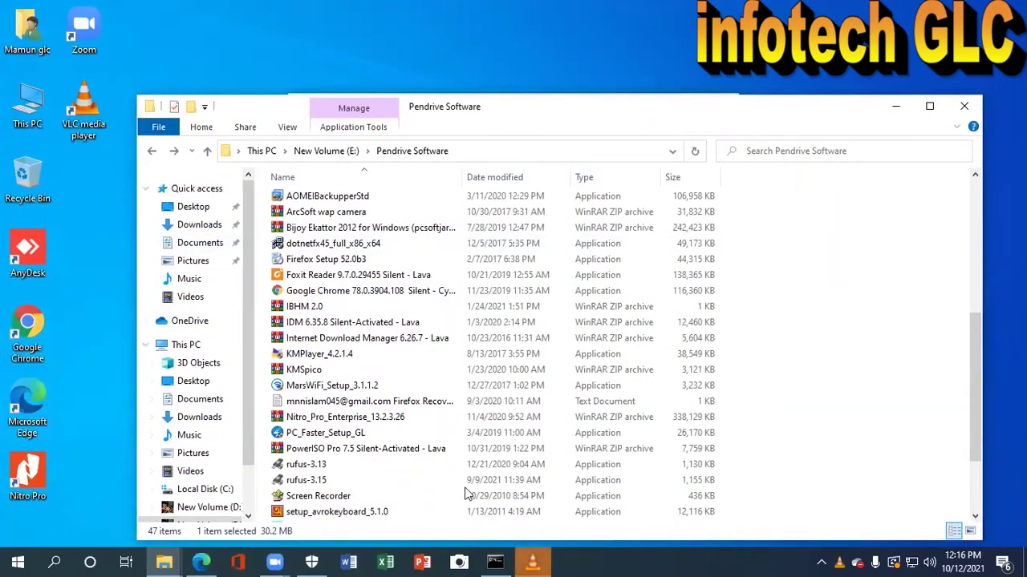
click(533, 562)
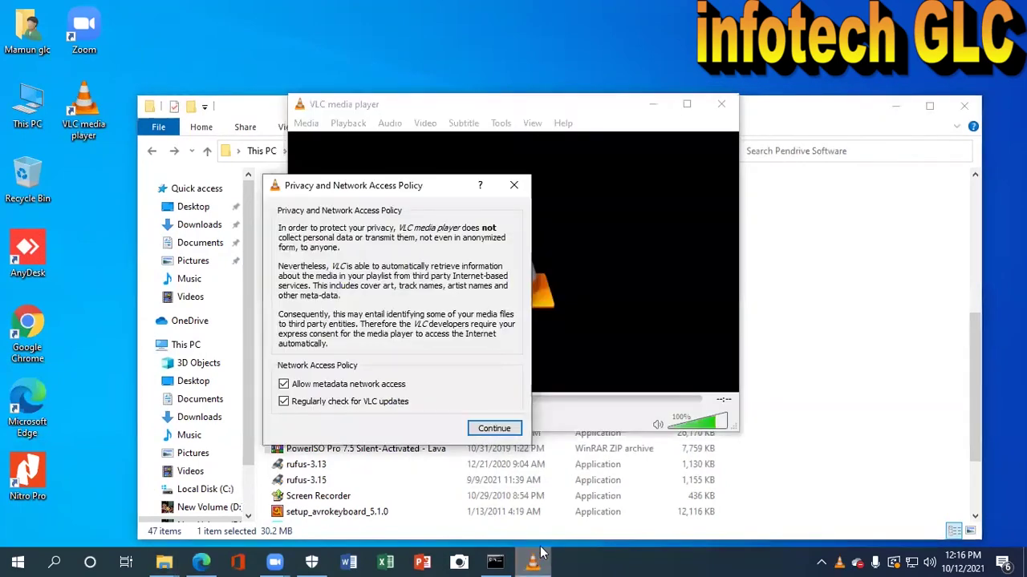
click(494, 426)
click(721, 103)
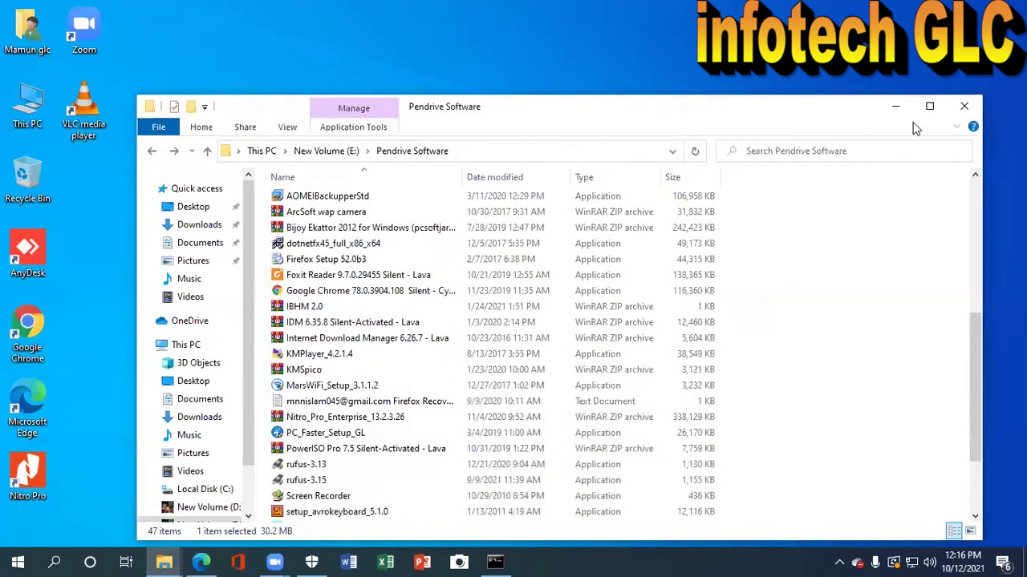
Maximize the Pendrive Software window, check the .NET Framework installation progress in the console, and minimize the console again.
double_click(567, 107)
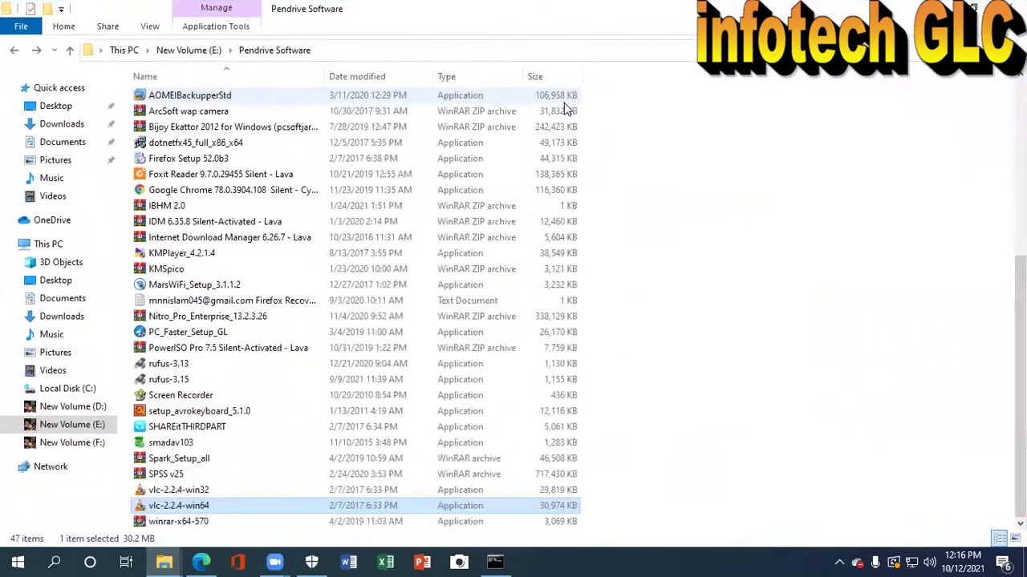
click(495, 562)
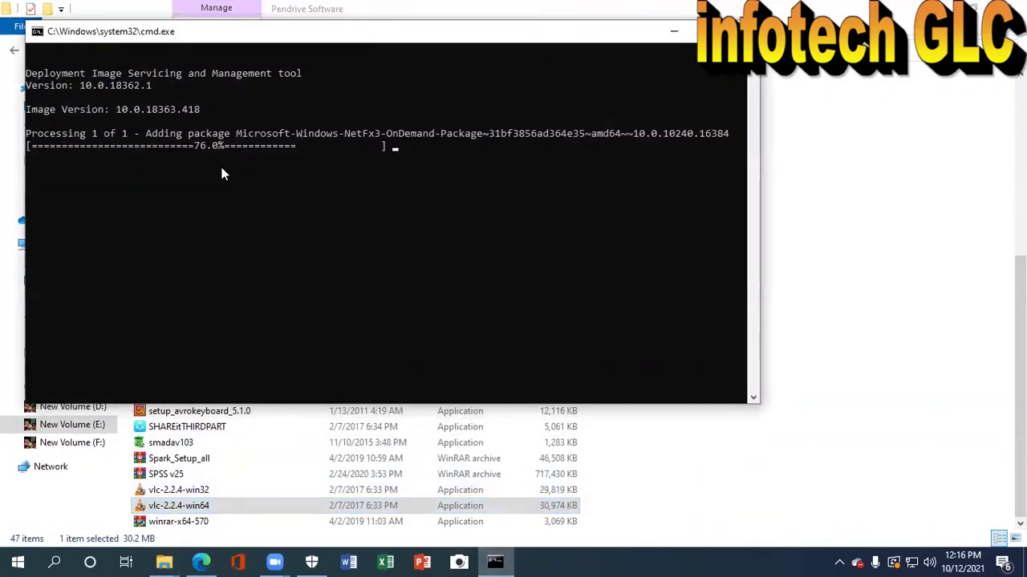
click(674, 32)
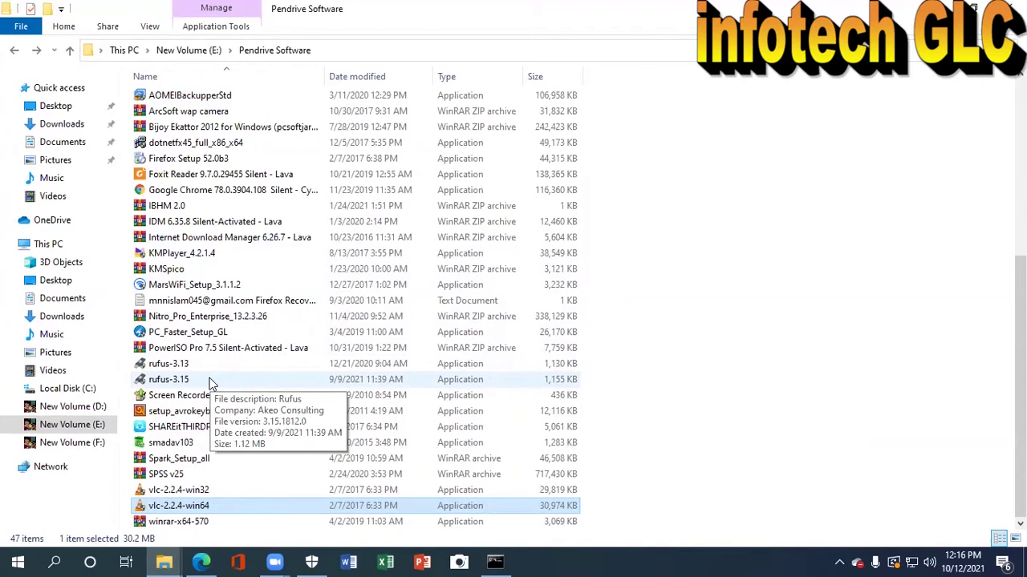
Launch the Kaspersky Endpoint Security setup from the KES_11.0.0.6499 folder inside Kaspersky New.
scroll(212, 383, up, 3)
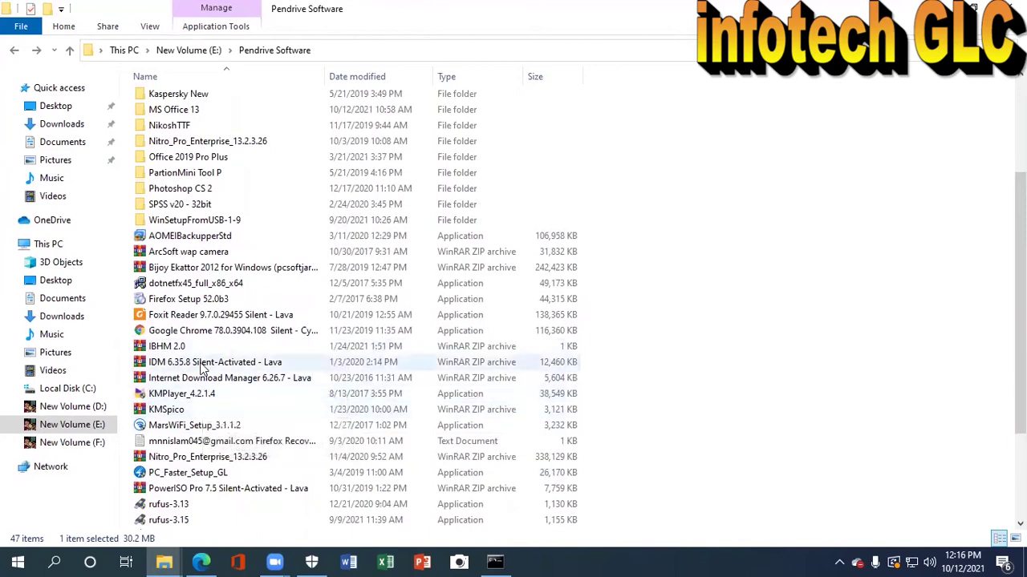
scroll(202, 353, up, 3)
double_click(168, 236)
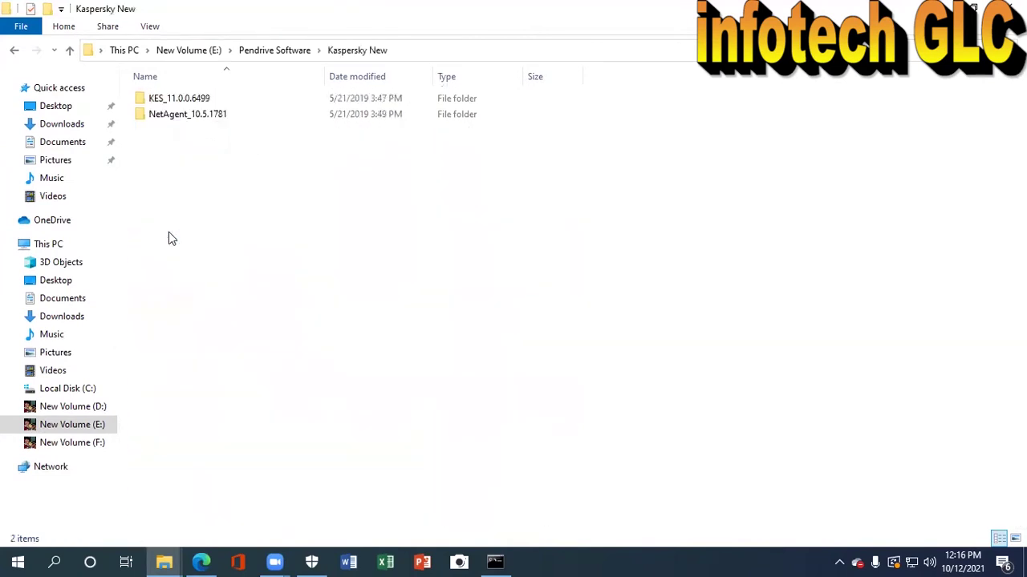
double_click(182, 99)
double_click(172, 159)
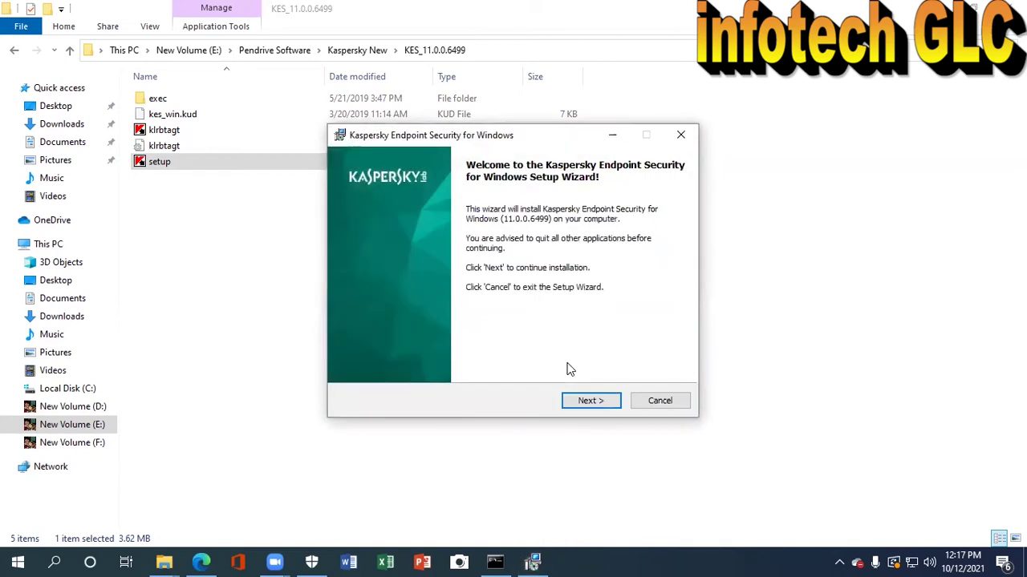
Accept the agreements in the Kaspersky Endpoint Security wizard and run the Standard installation.
click(567, 399)
click(347, 350)
click(347, 364)
click(574, 404)
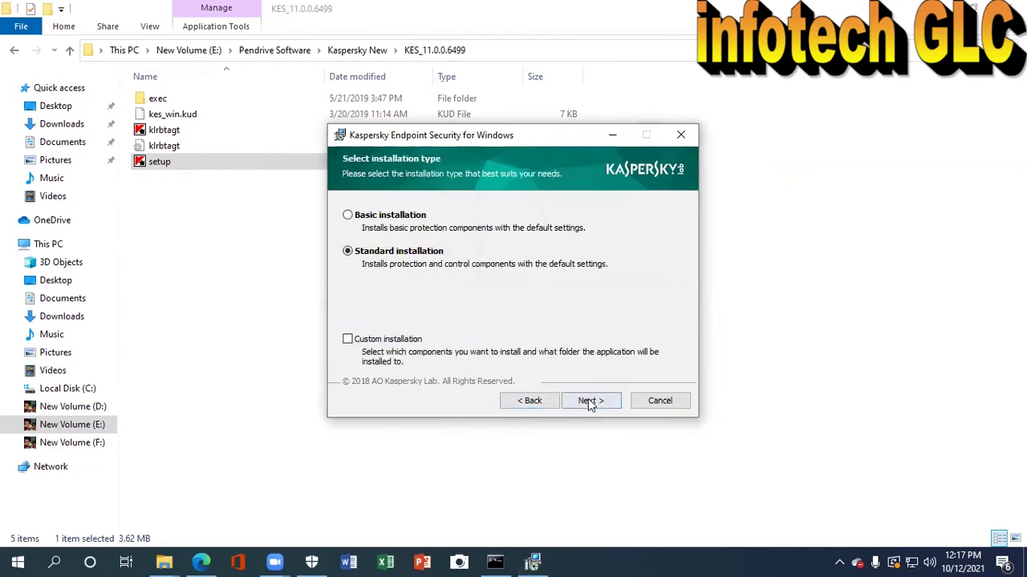
click(586, 401)
click(380, 338)
click(366, 306)
click(588, 400)
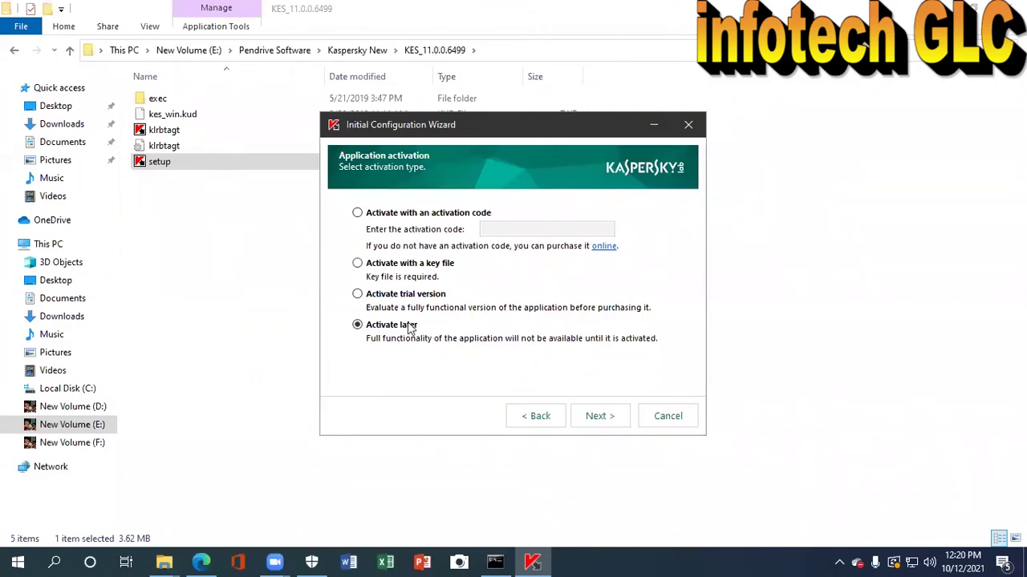
Complete Kaspersky's initial configuration with Activate later, start the application, and agree to use Kaspersky Security Network.
click(607, 416)
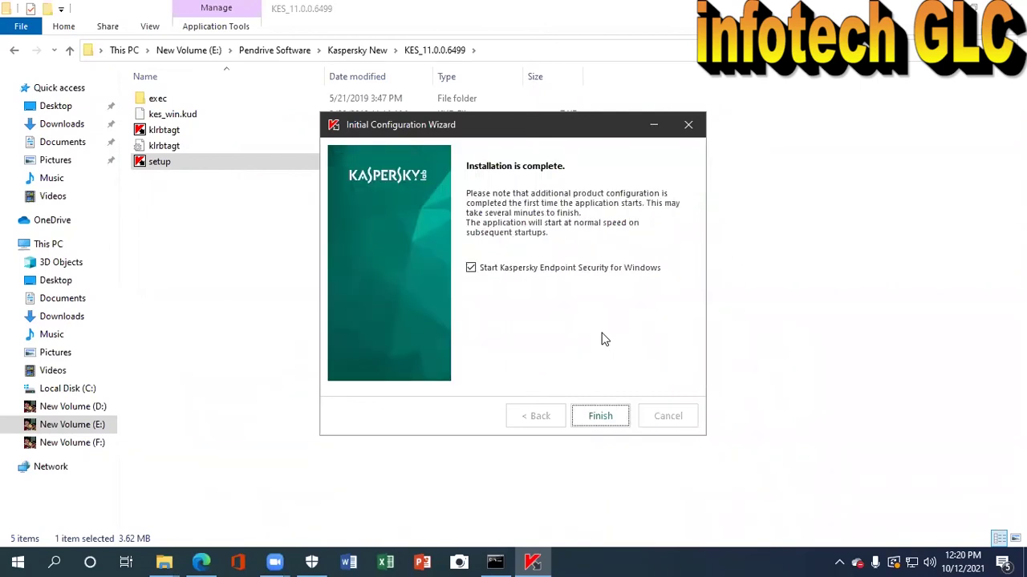
click(598, 417)
click(414, 475)
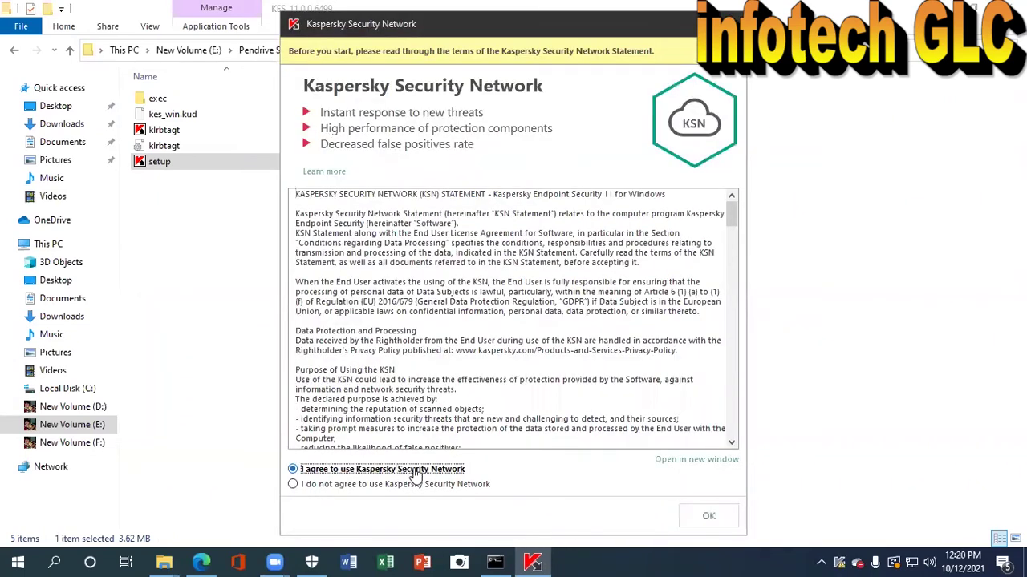
click(709, 516)
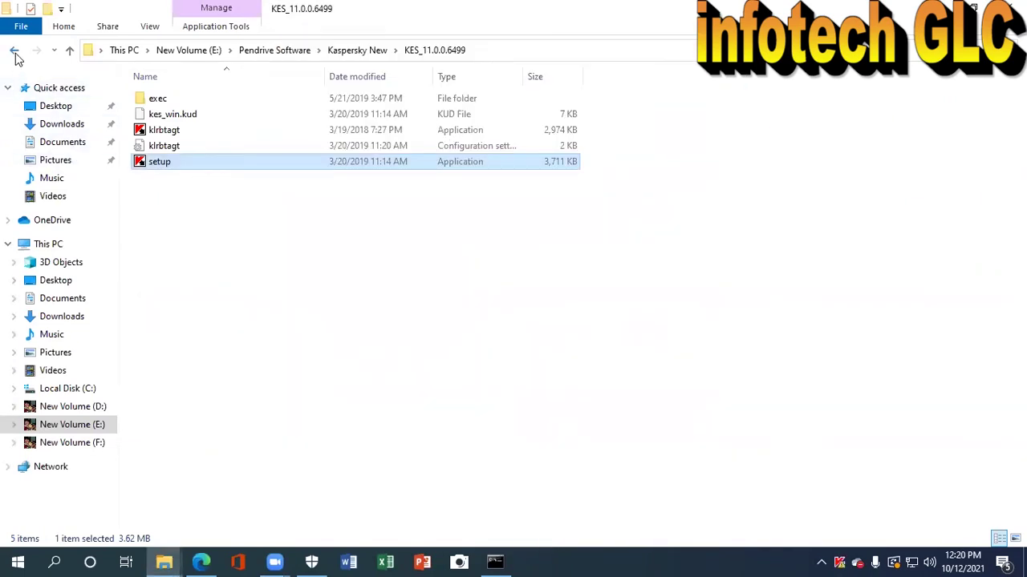
Launch the Kaspersky Network Agent setup from the NetAgent_10.5.1781 folder inside Kaspersky New.
click(14, 53)
double_click(172, 113)
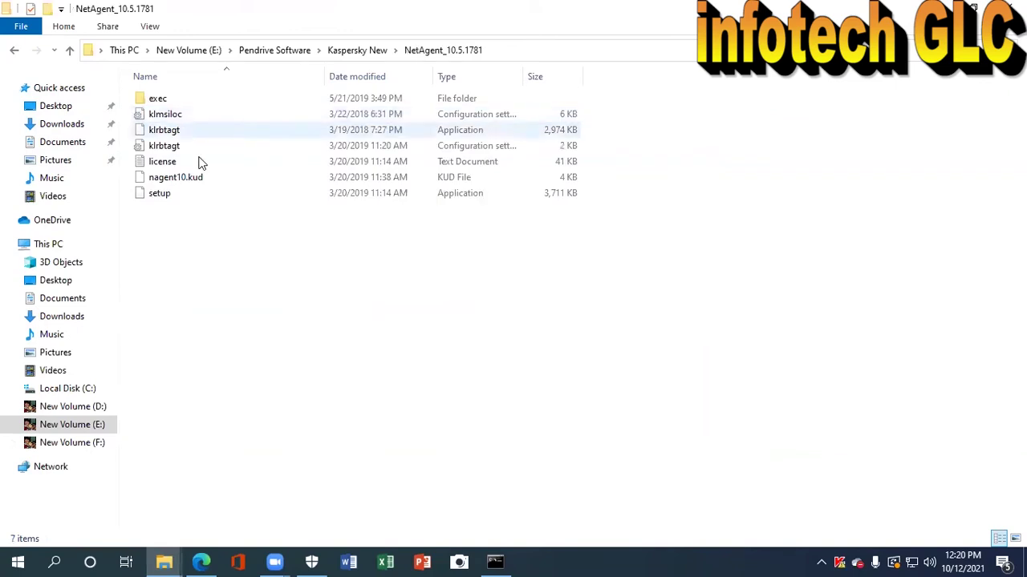
double_click(169, 194)
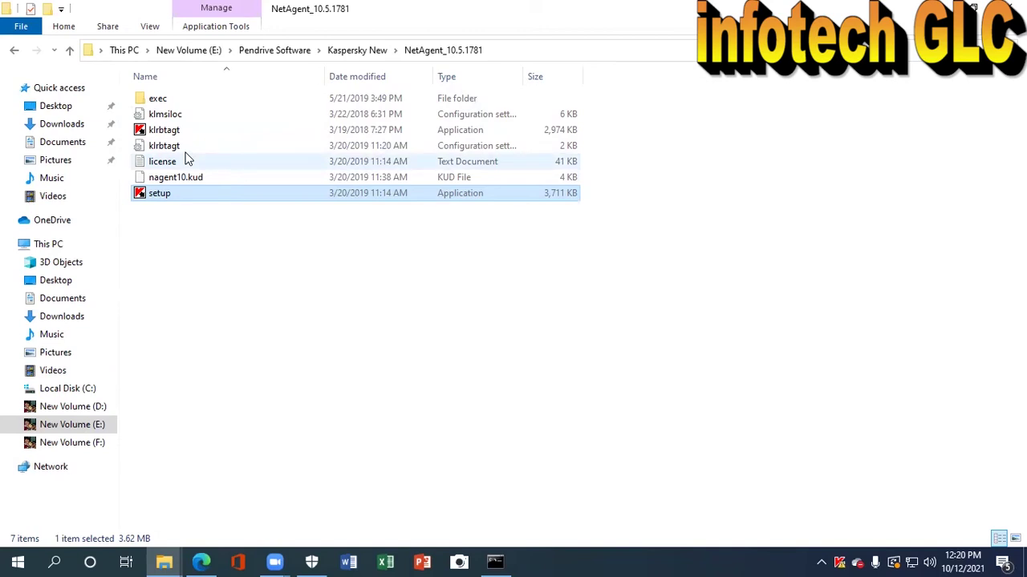
double_click(516, 198)
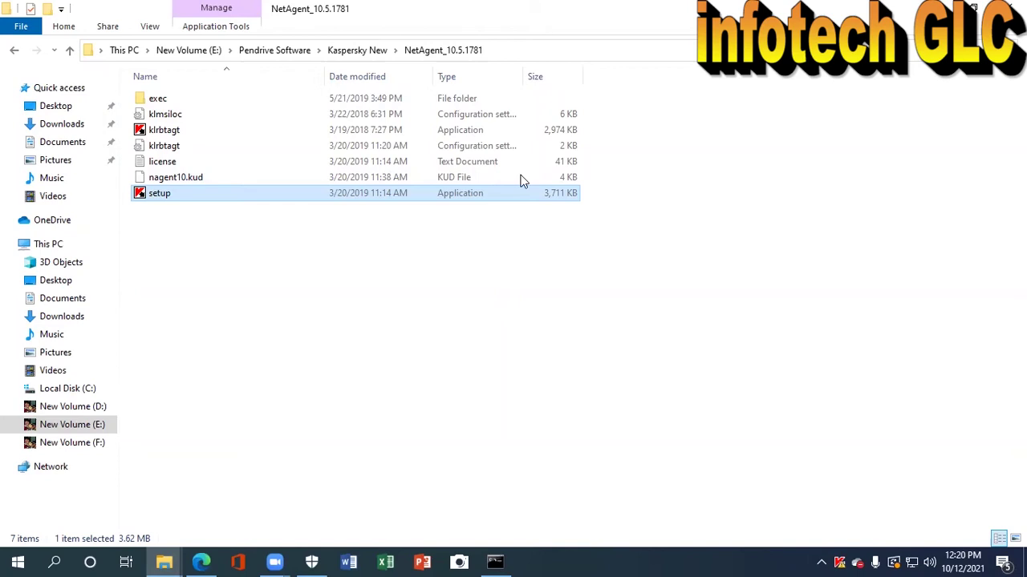
Accept the EULA terms and the Privacy Policy in the Network Agent wizard and proceed with the installation.
click(404, 341)
click(408, 358)
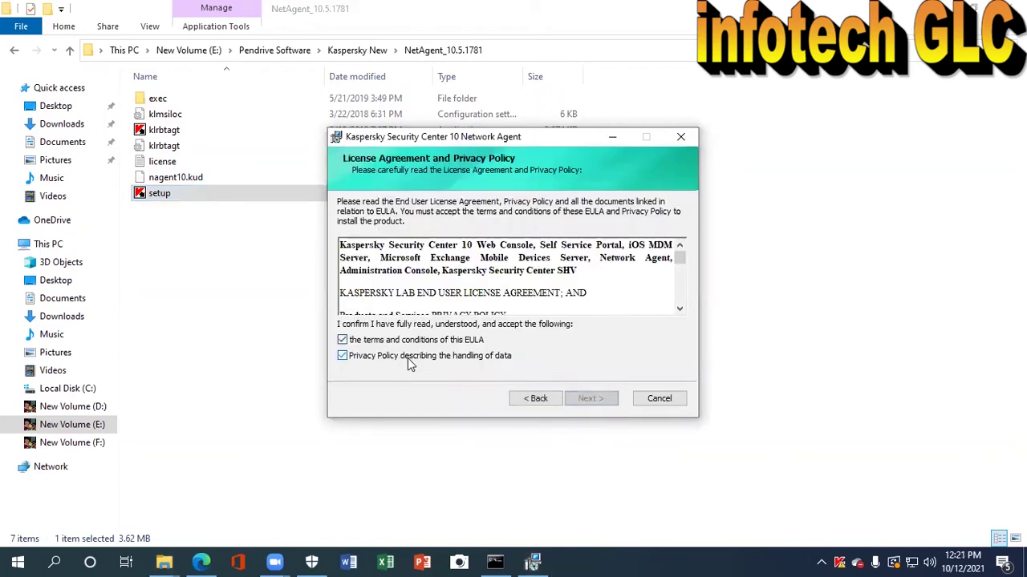
click(590, 398)
click(594, 401)
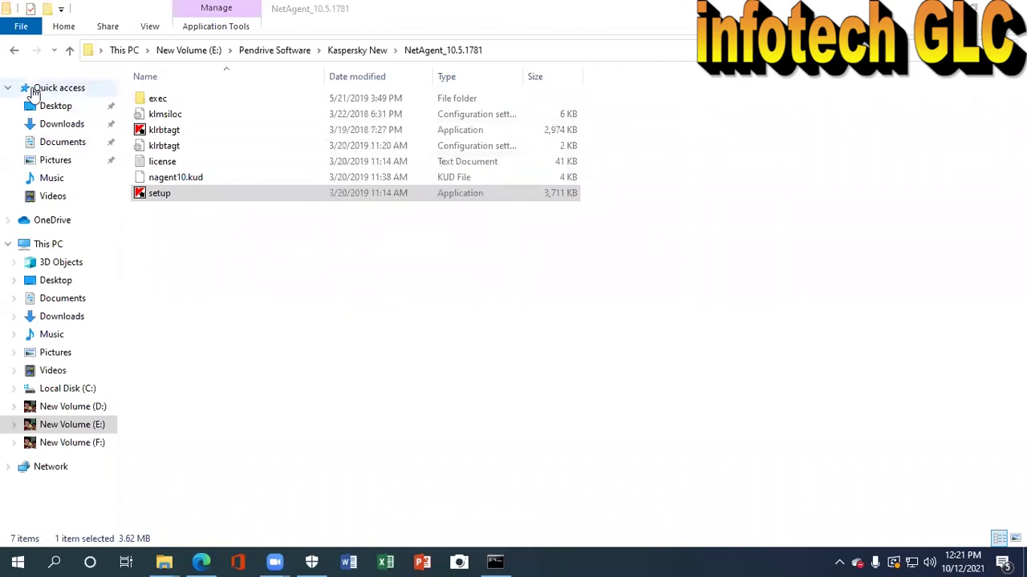
Look through the Pendrive Software folder and the D:, E: and F: drives for an Adobe software installer.
click(13, 51)
click(14, 52)
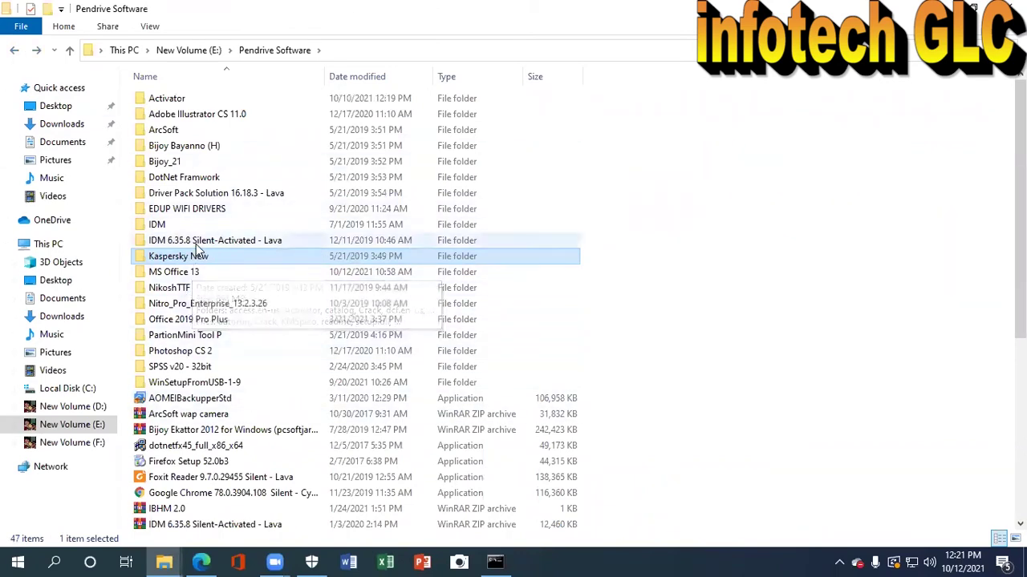
scroll(207, 322, down, 1)
scroll(207, 322, down, 6)
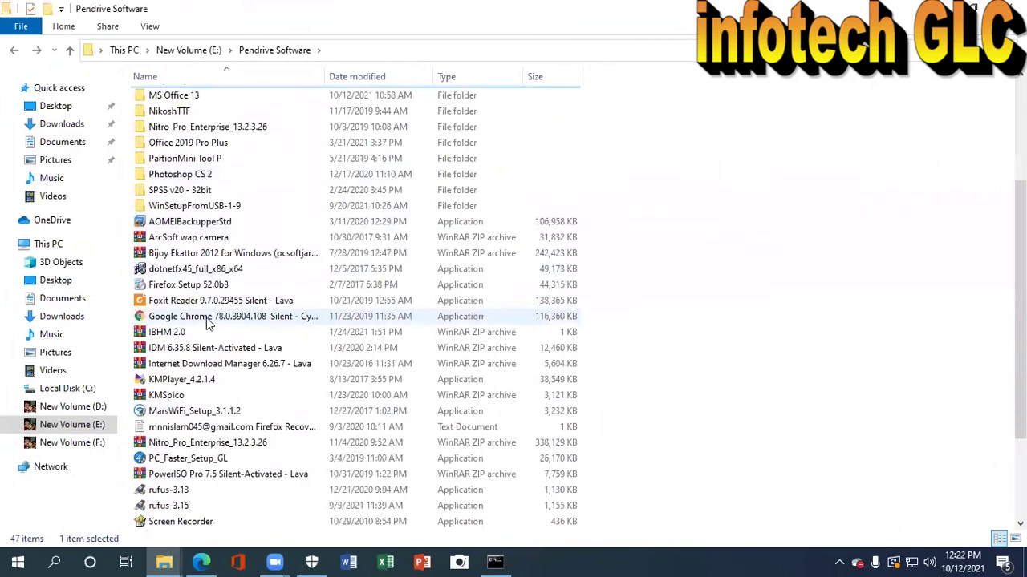
click(14, 53)
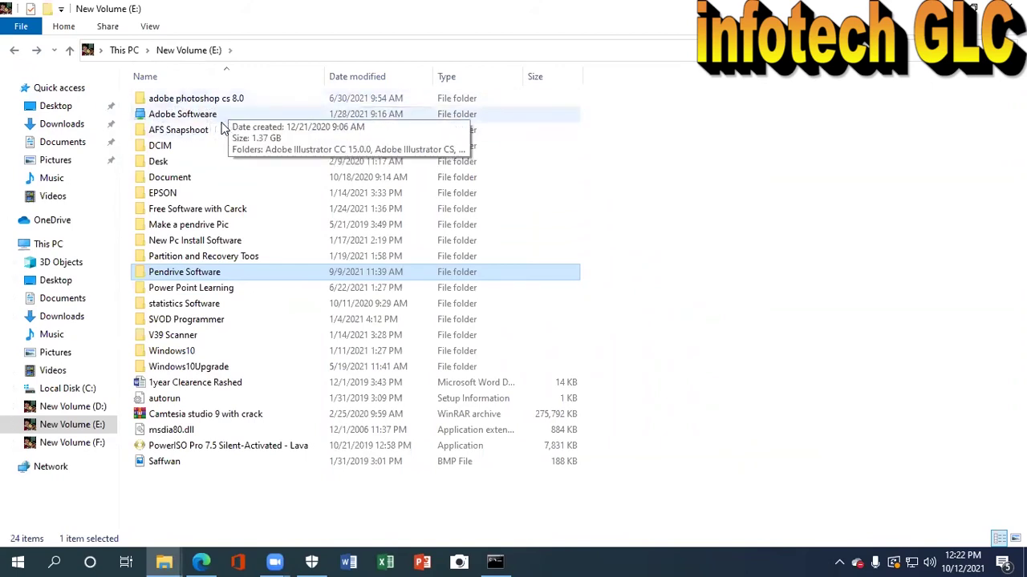
double_click(183, 117)
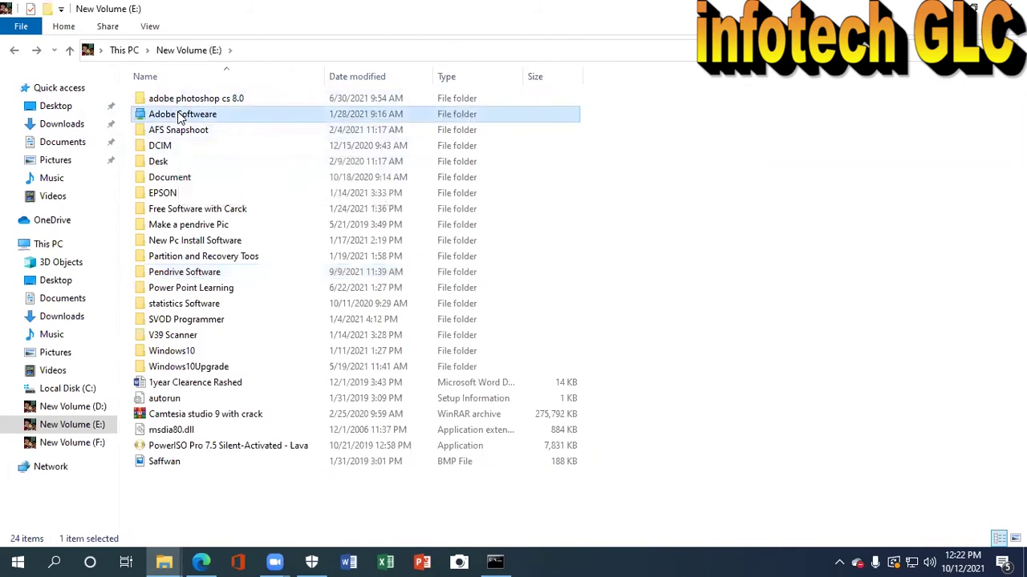
click(12, 51)
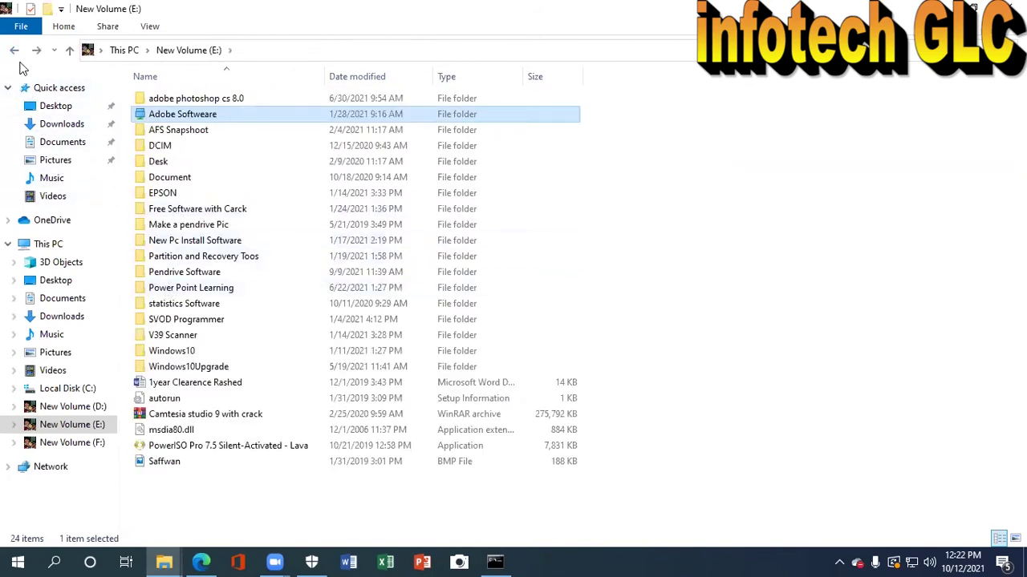
click(73, 407)
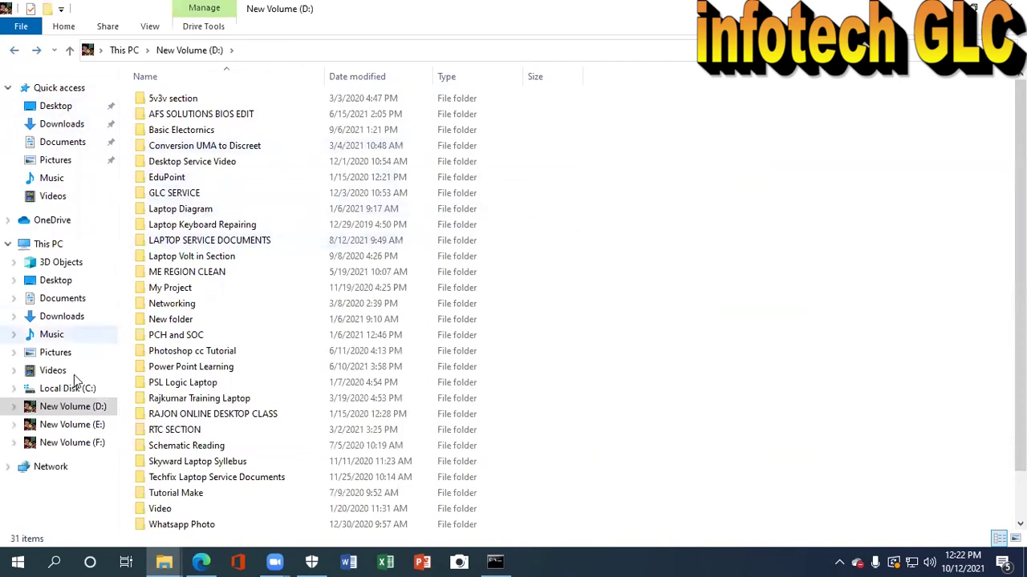
click(74, 428)
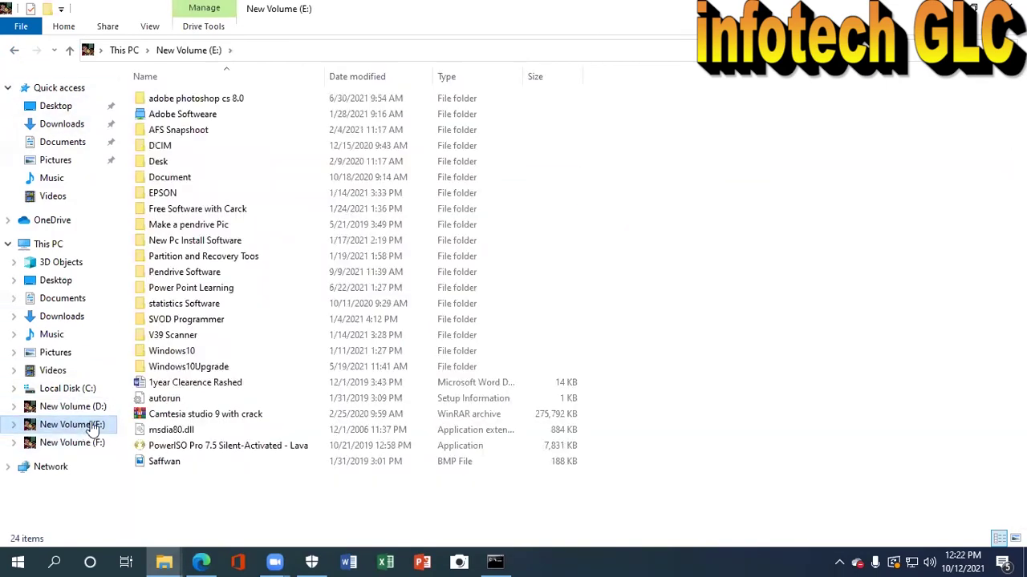
click(50, 442)
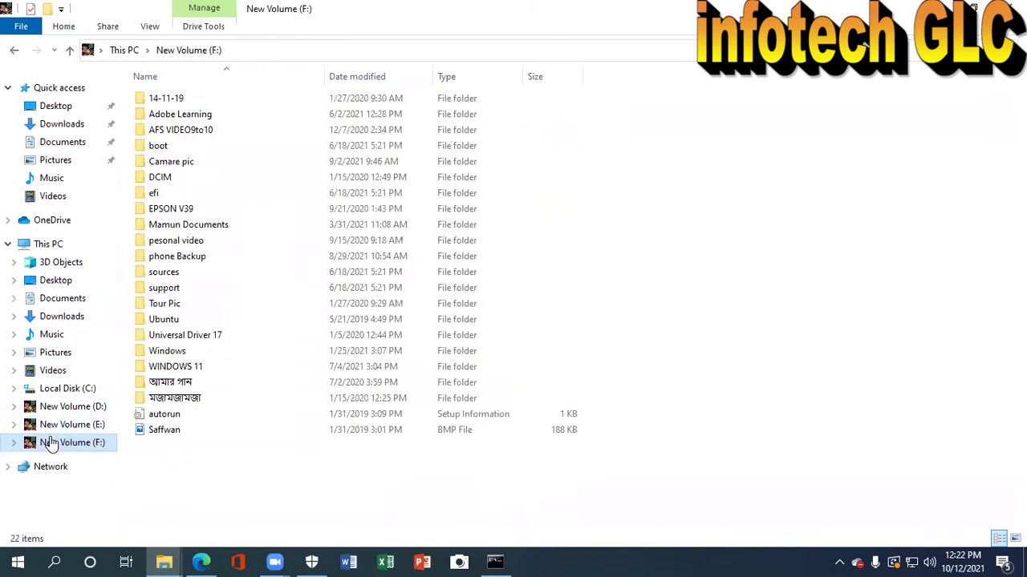
Run Set-up.exe from the Adobe Premiere Pro CC 2019 archive in the F: drive's Adobe Learning folder.
double_click(171, 116)
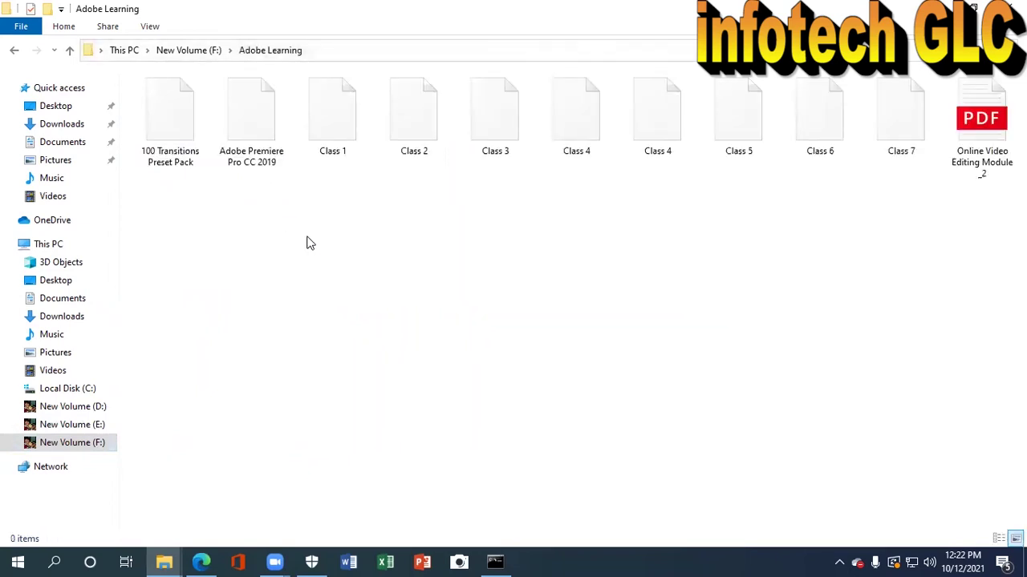
click(253, 130)
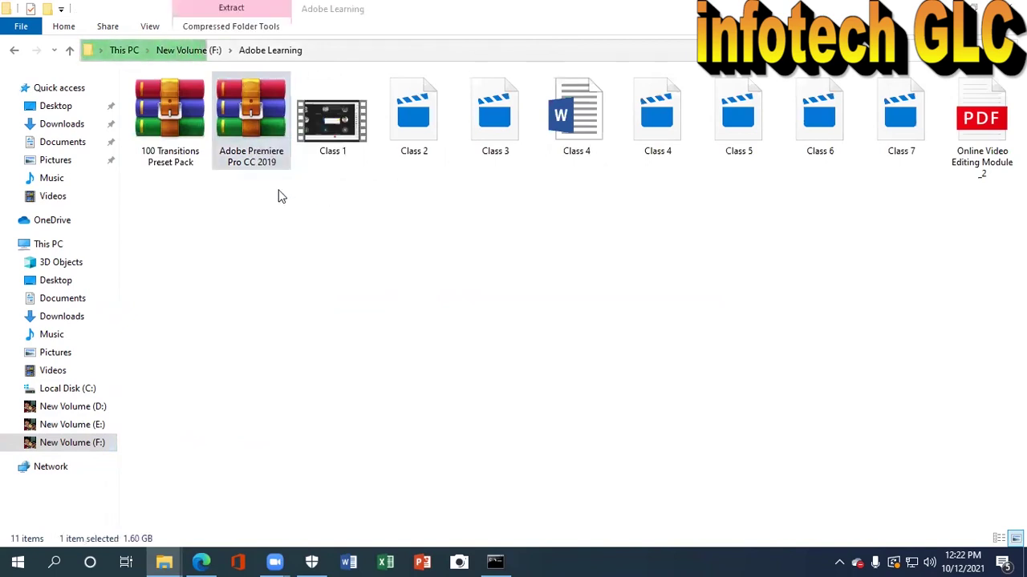
double_click(170, 246)
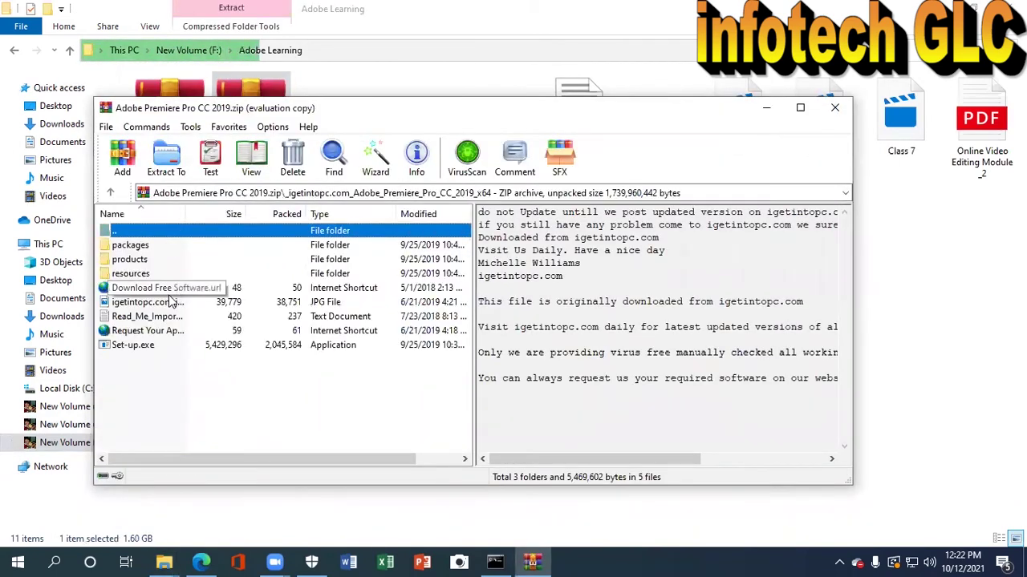
double_click(134, 345)
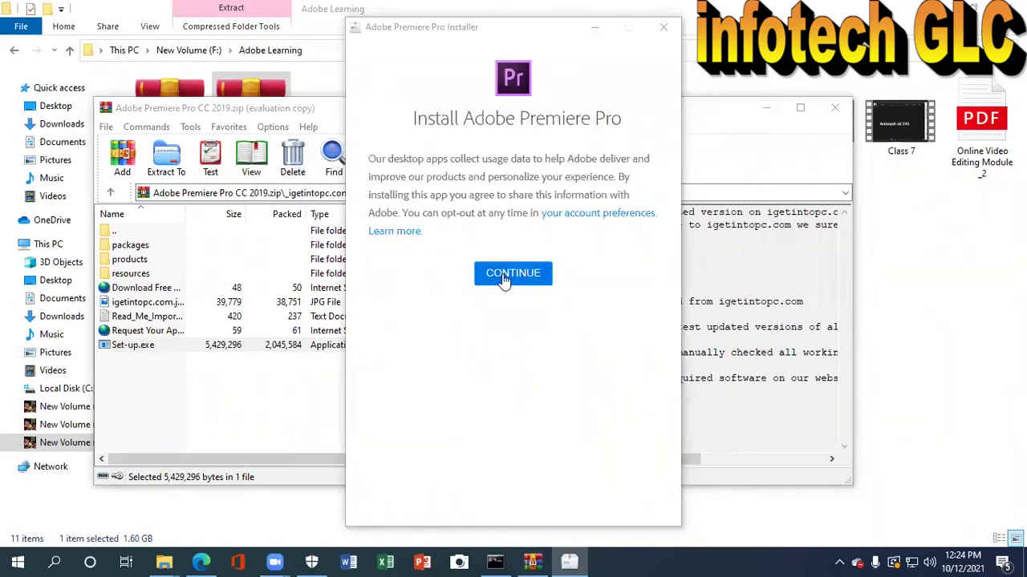
Start installing Adobe Premiere Pro in English (North America) at the default location, and clear the windows behind the installer.
click(514, 275)
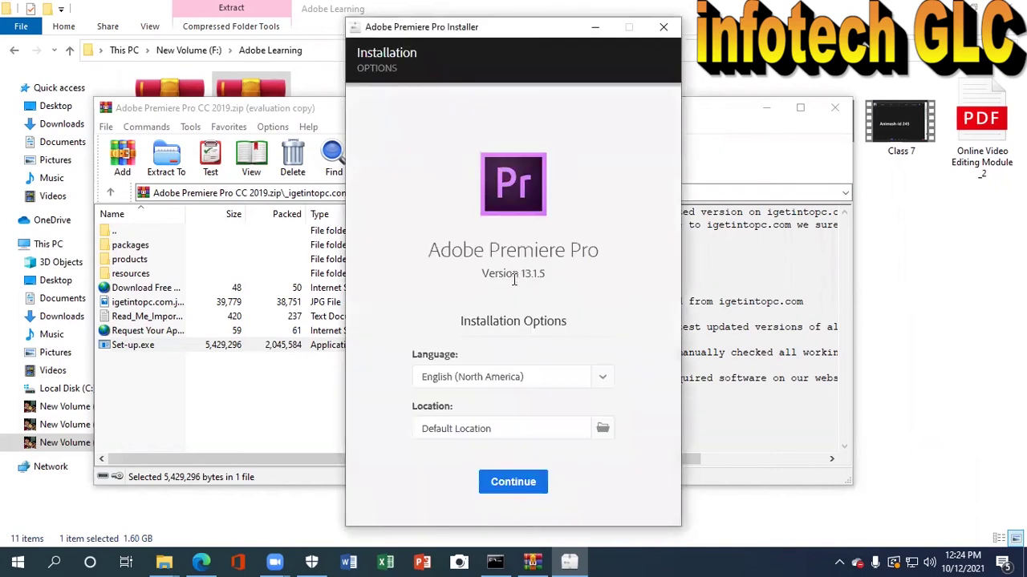
click(523, 483)
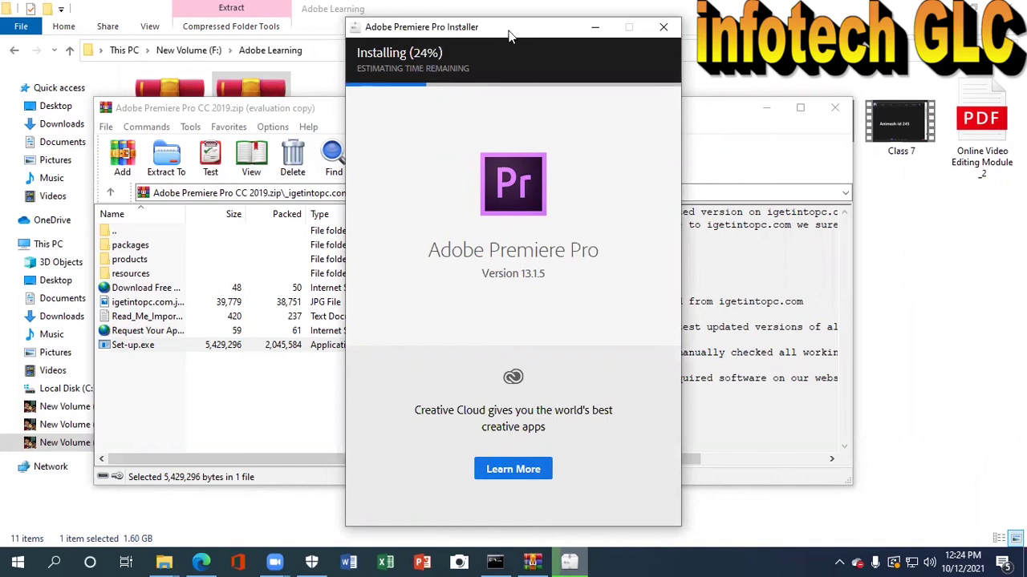
click(852, 233)
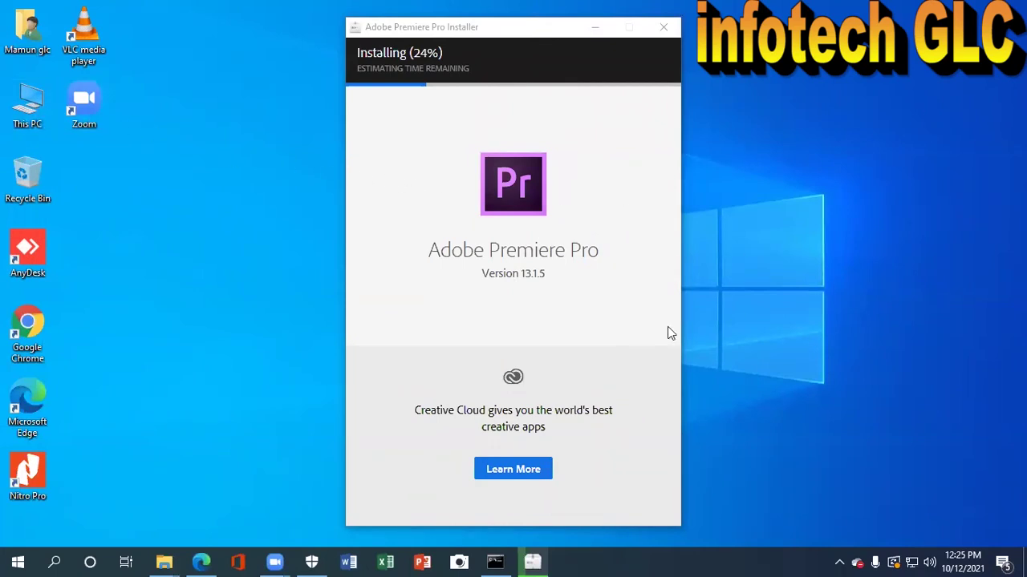
Open Computer Management for This PC, refresh the desktop while it loads, and show Device Manager.
right_click(29, 114)
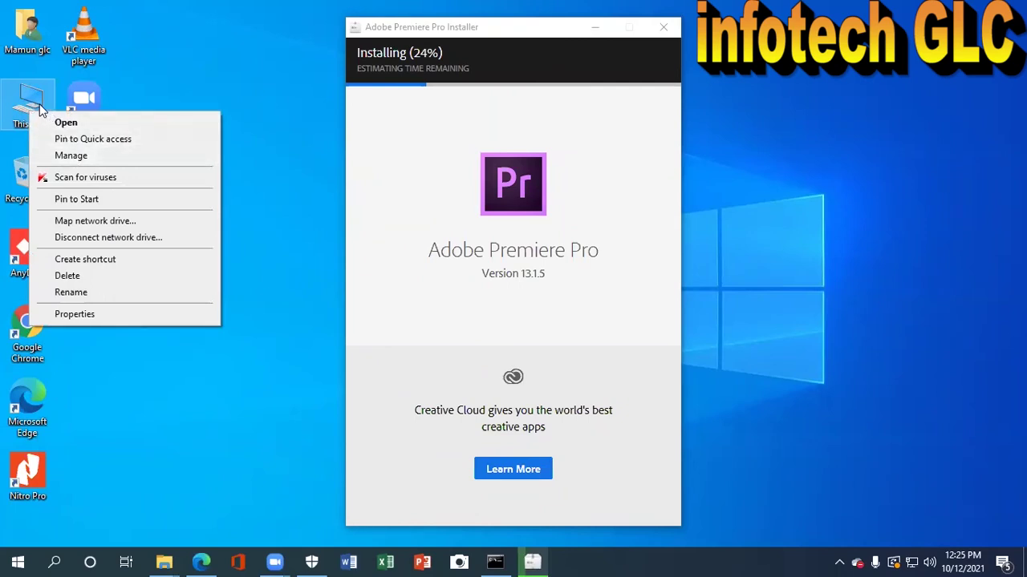
click(70, 156)
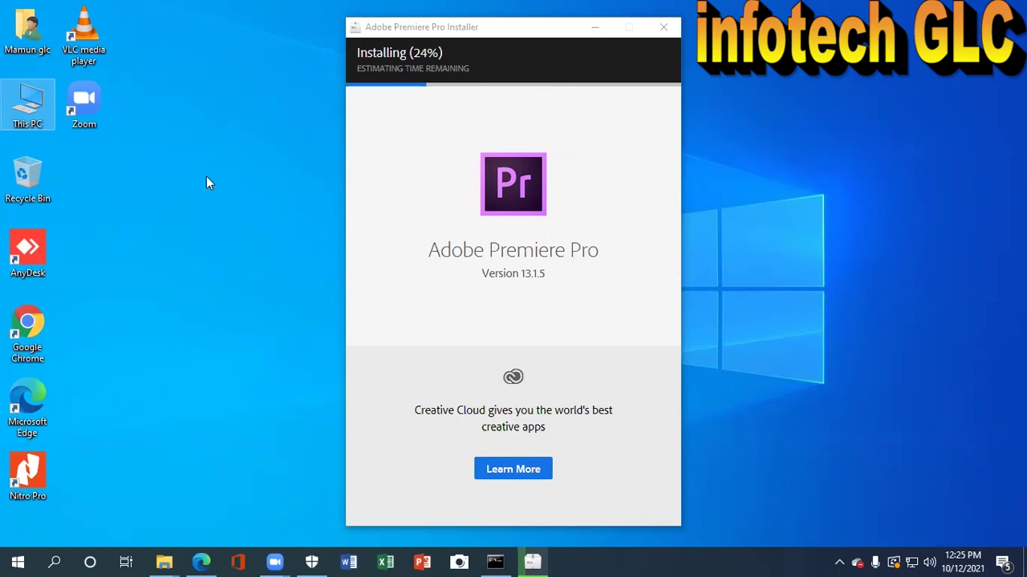
right_click(187, 226)
click(224, 261)
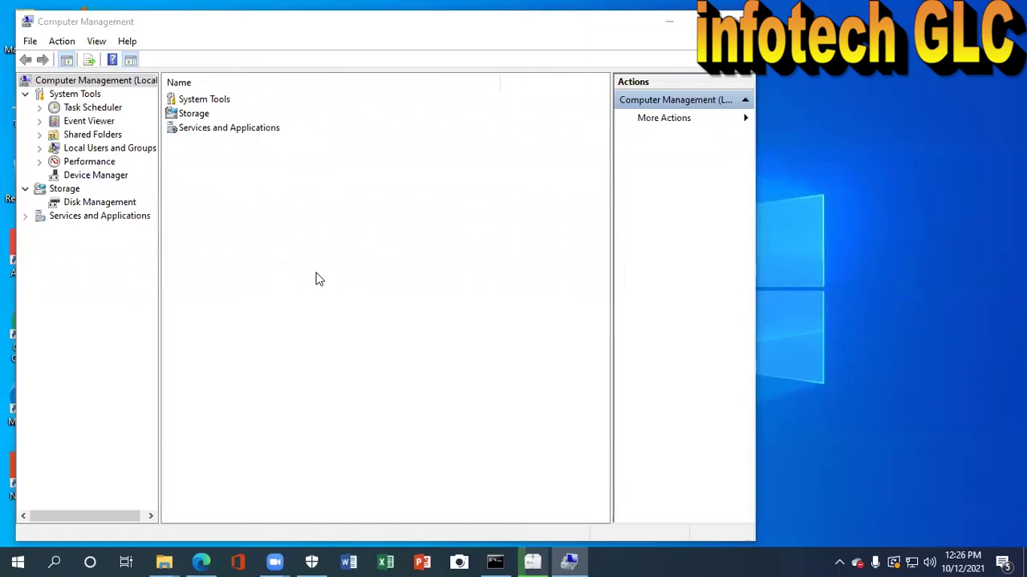
click(96, 178)
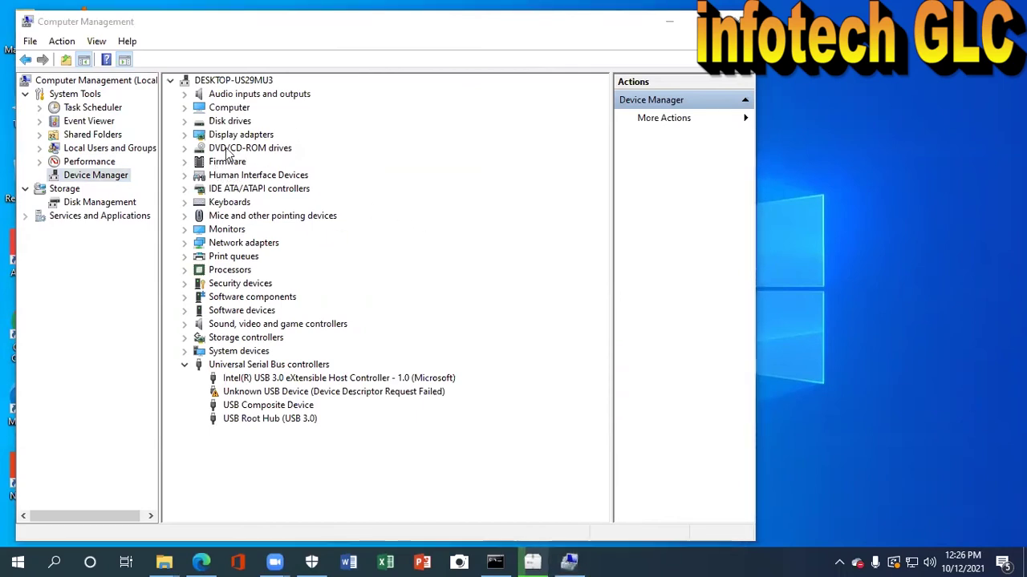
Expand the display adapters and examine the driver options available for the Intel(R) HD Graphics 630 device.
click(184, 135)
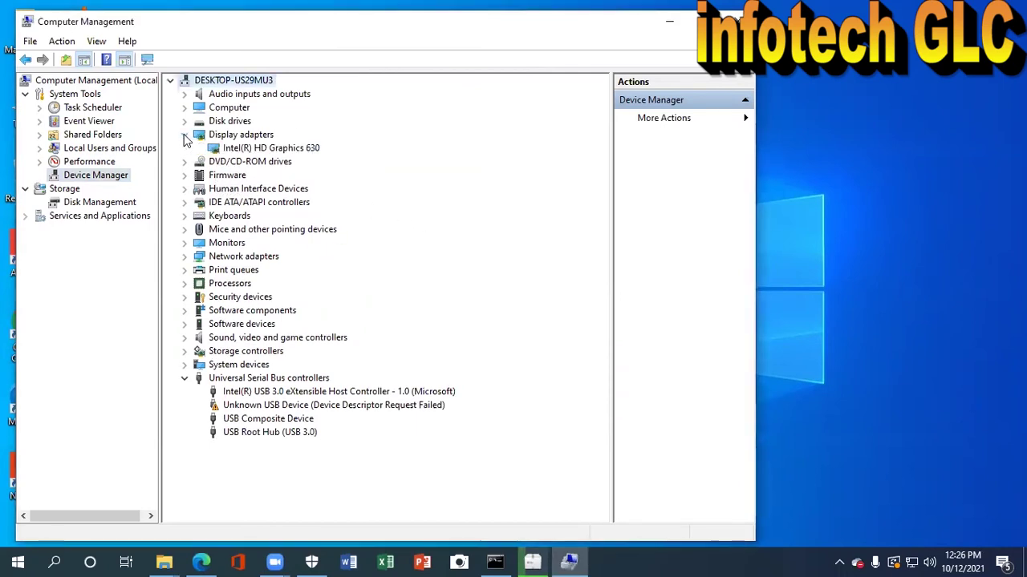
double_click(289, 149)
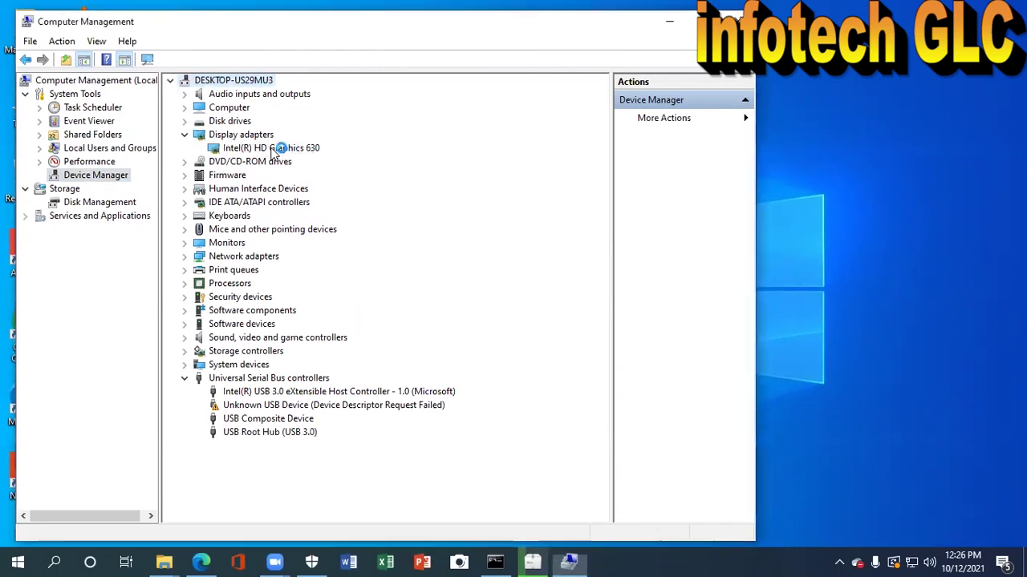
click(240, 150)
right_click(244, 151)
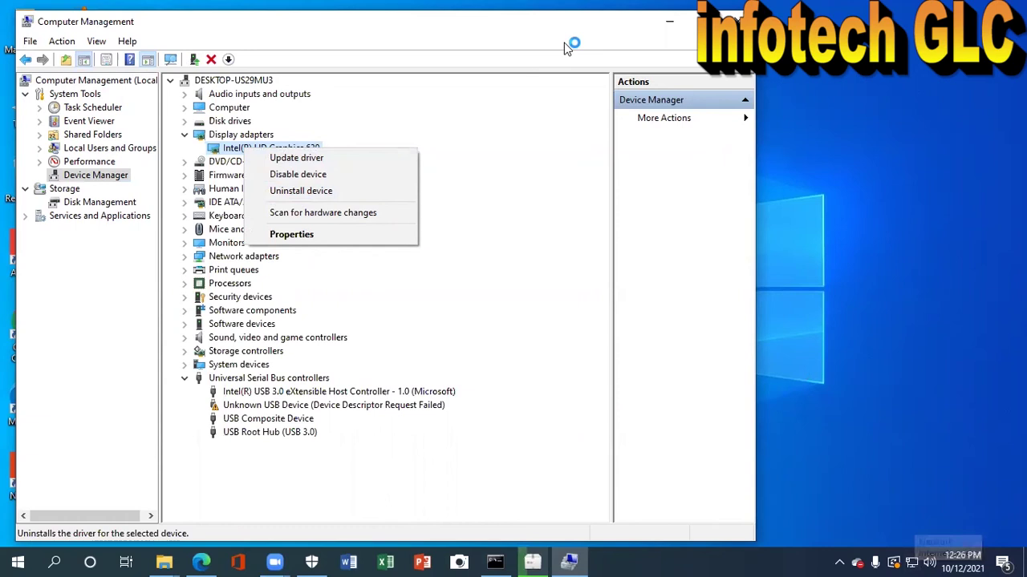
click(846, 454)
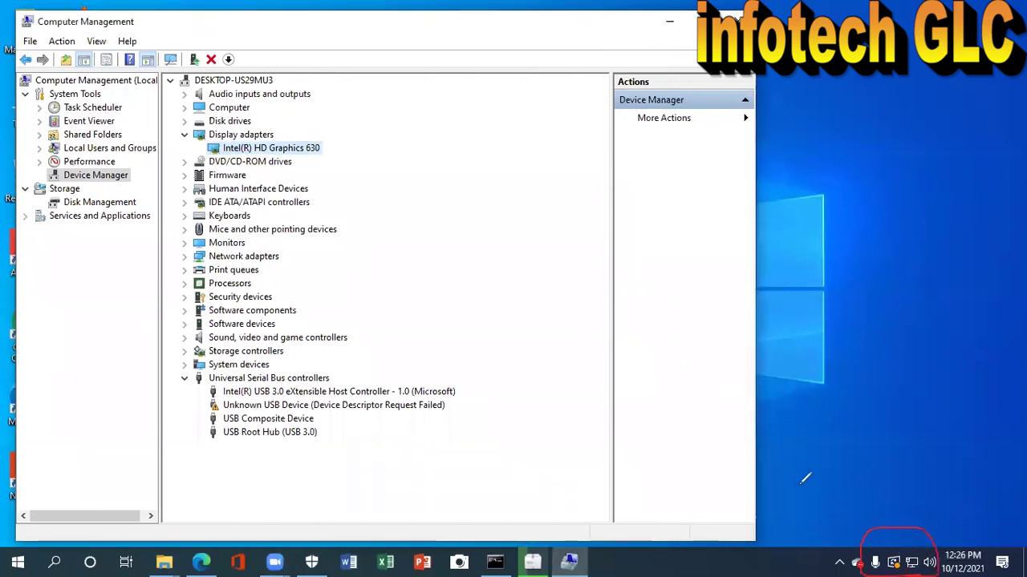
Mark the display adapter, the device categories below Keyboards, and the unknown USB device with red pen annotations.
mouse_move(194, 143)
mouse_down()
mouse_move(359, 152)
mouse_move(218, 166)
mouse_move(198, 133)
mouse_up()
drag(184, 225, 185, 383)
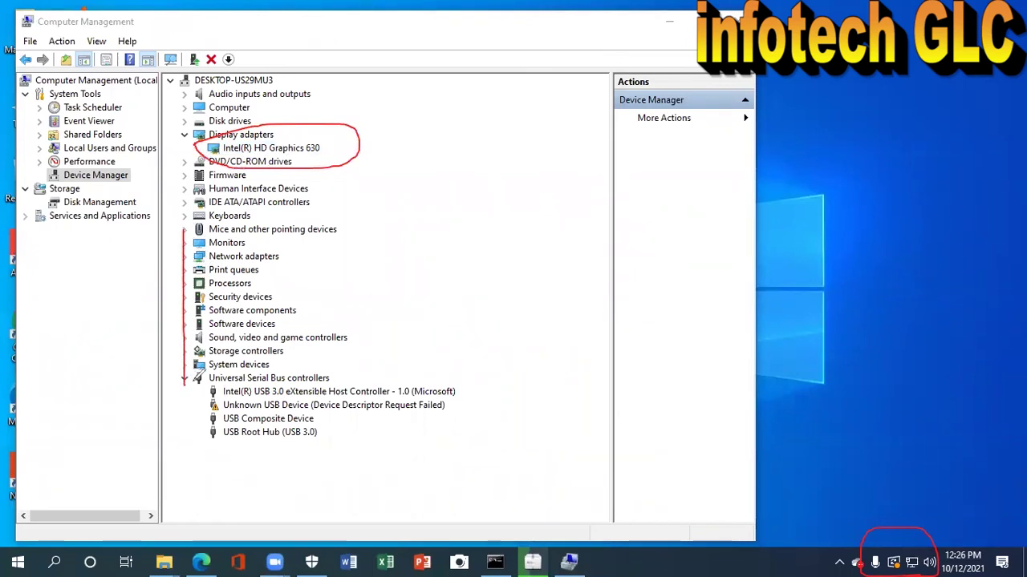
mouse_move(192, 246)
mouse_down()
mouse_move(265, 373)
mouse_move(294, 218)
mouse_move(255, 223)
mouse_up()
mouse_move(204, 393)
mouse_down()
mouse_move(240, 412)
mouse_move(256, 385)
mouse_move(205, 393)
mouse_up()
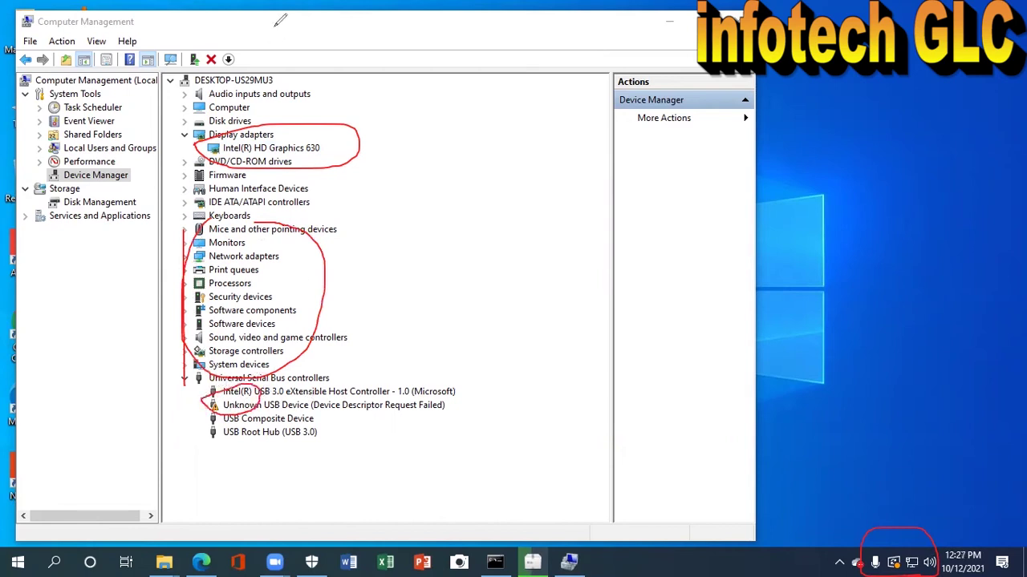
Try to update the Unknown USB Device driver with an automatic online search.
right_click(321, 406)
click(353, 417)
click(342, 253)
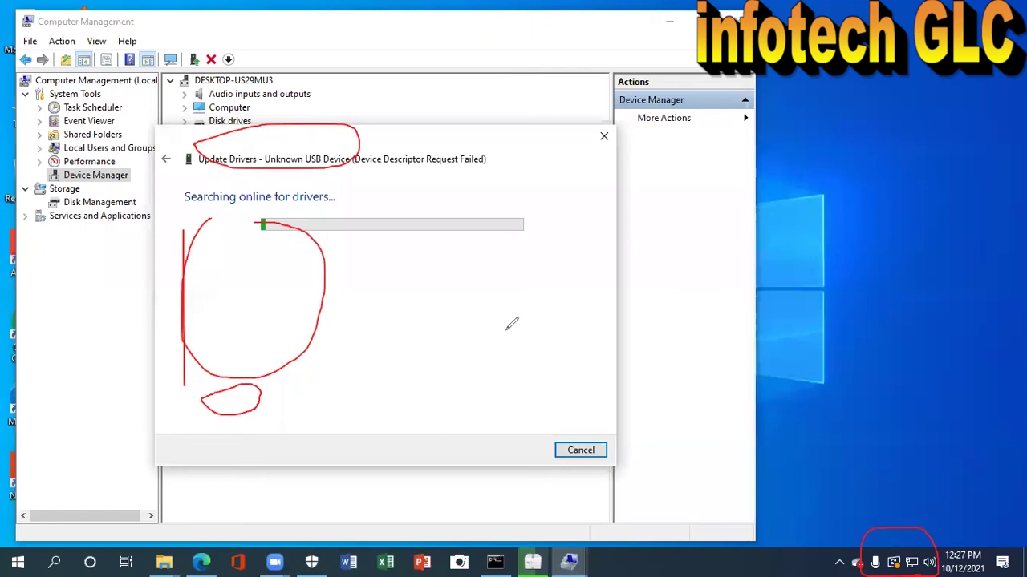
key(Escape)
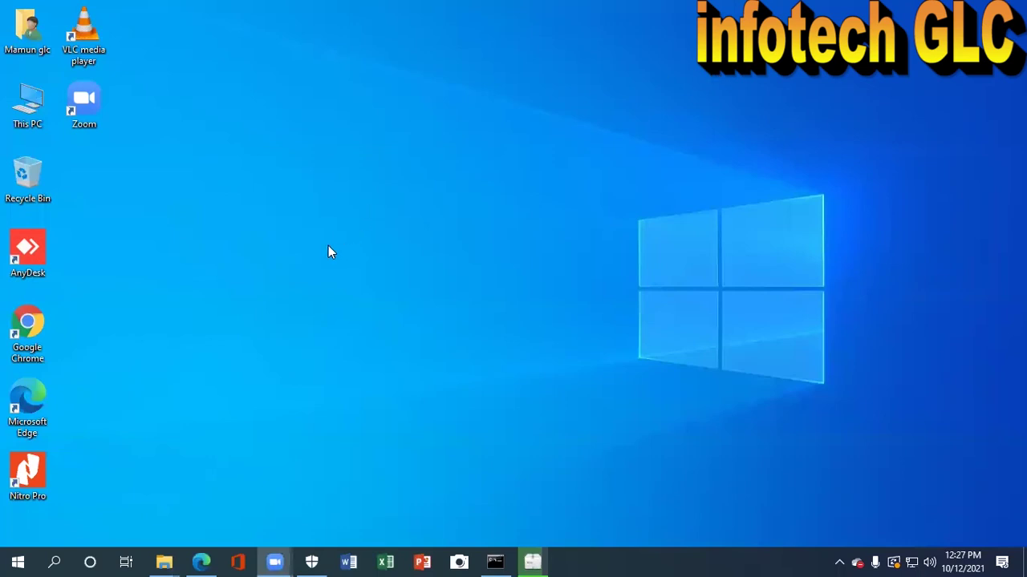
Refresh the desktop three times and open This PC.
right_click(303, 177)
click(343, 223)
right_click(269, 170)
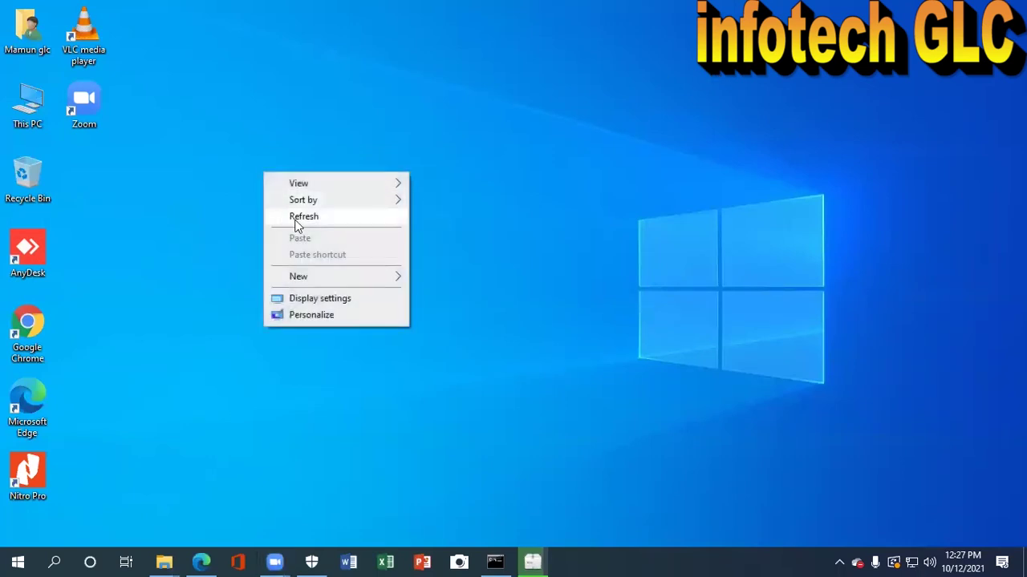
click(296, 225)
right_click(284, 196)
click(321, 238)
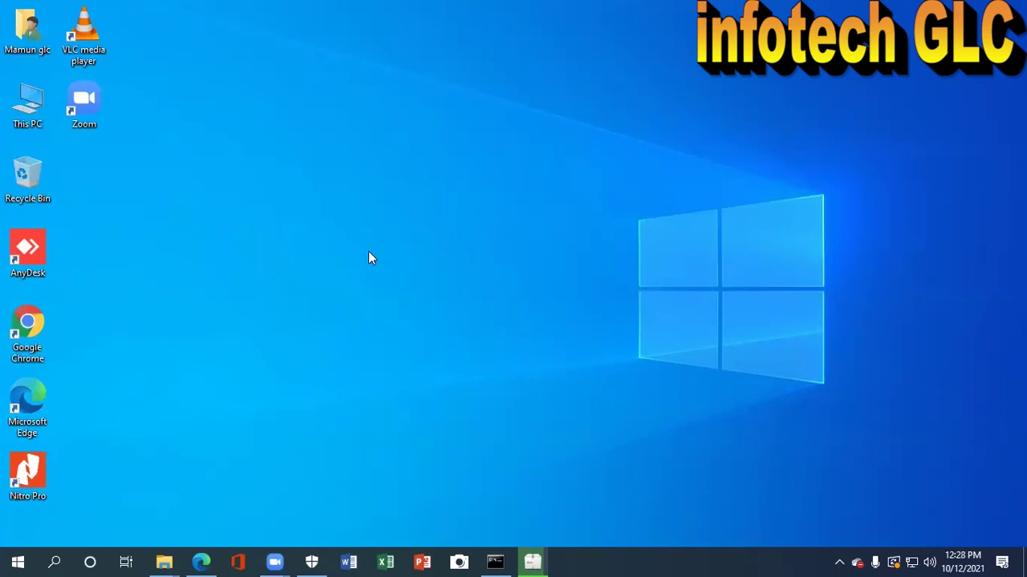
double_click(28, 105)
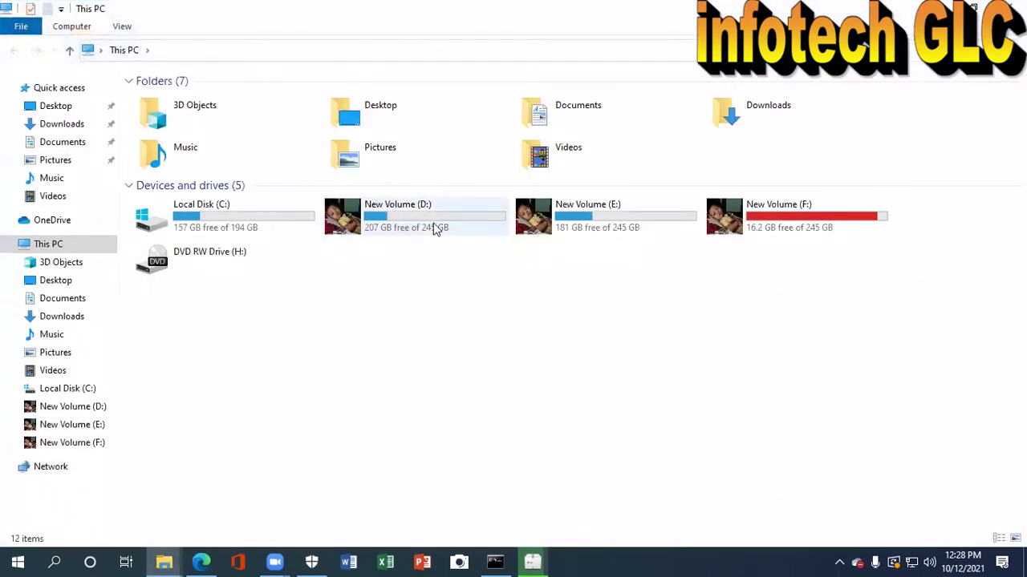
Run Driver Pack Solution 16.18.3 - Lava from Pendrive Software on the E: drive and check the Adobe Premiere Pro installation progress.
click(560, 212)
double_click(560, 213)
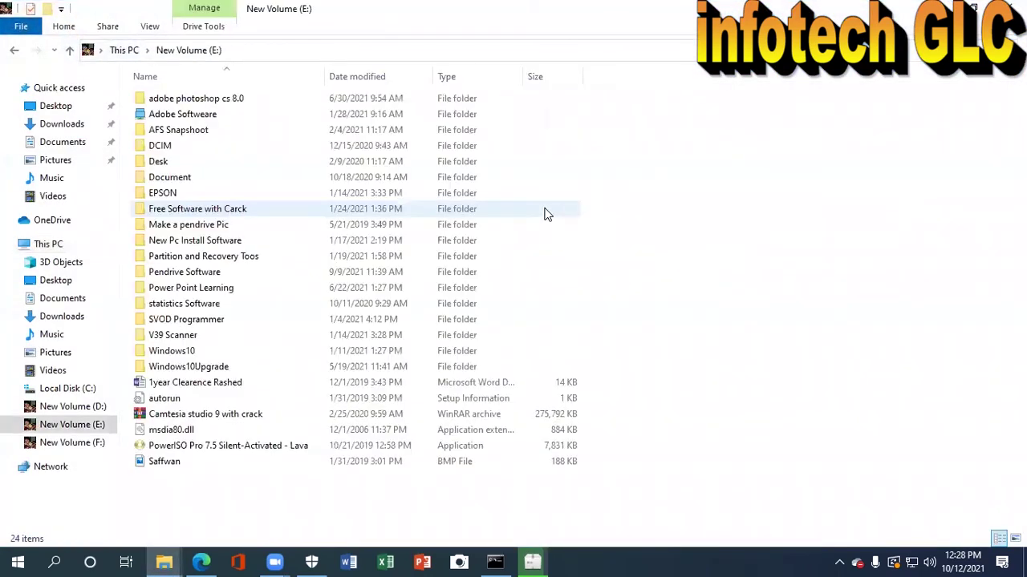
double_click(180, 272)
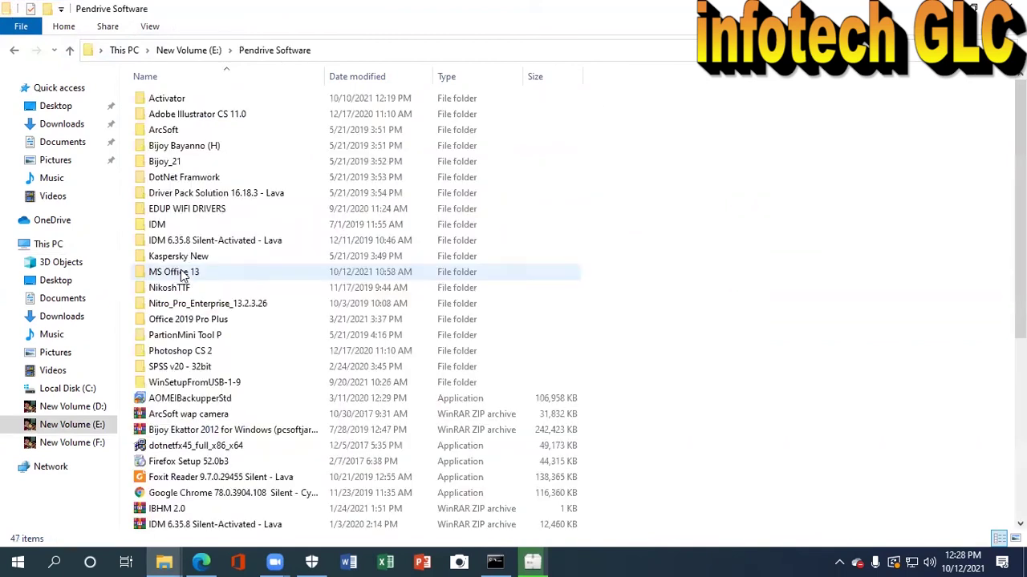
double_click(194, 192)
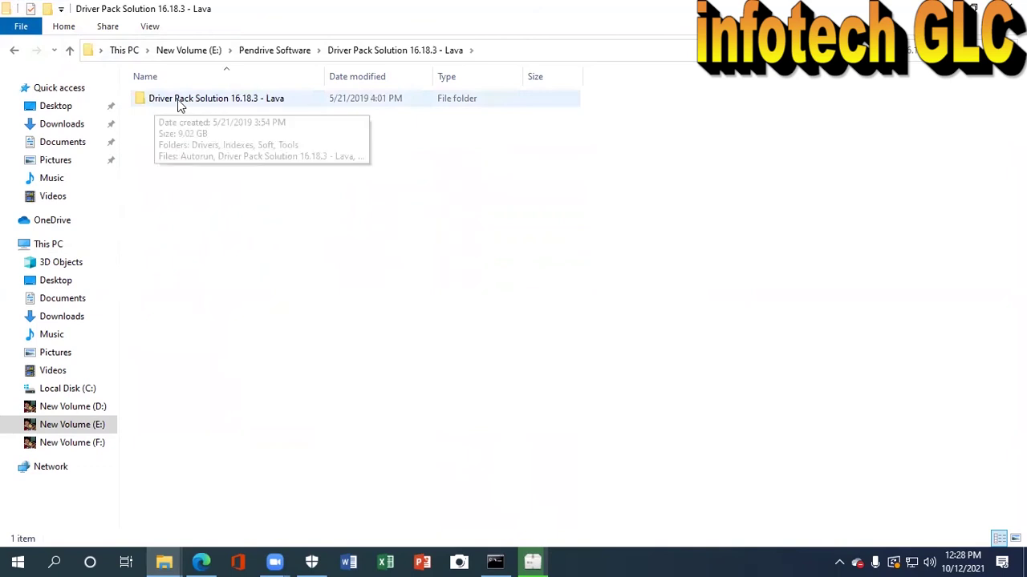
double_click(233, 102)
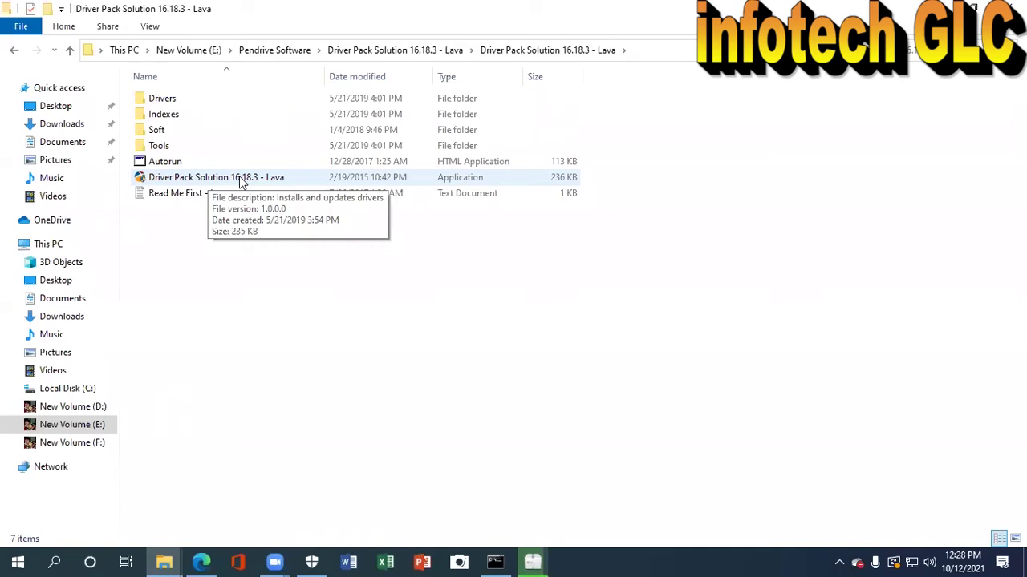
double_click(240, 180)
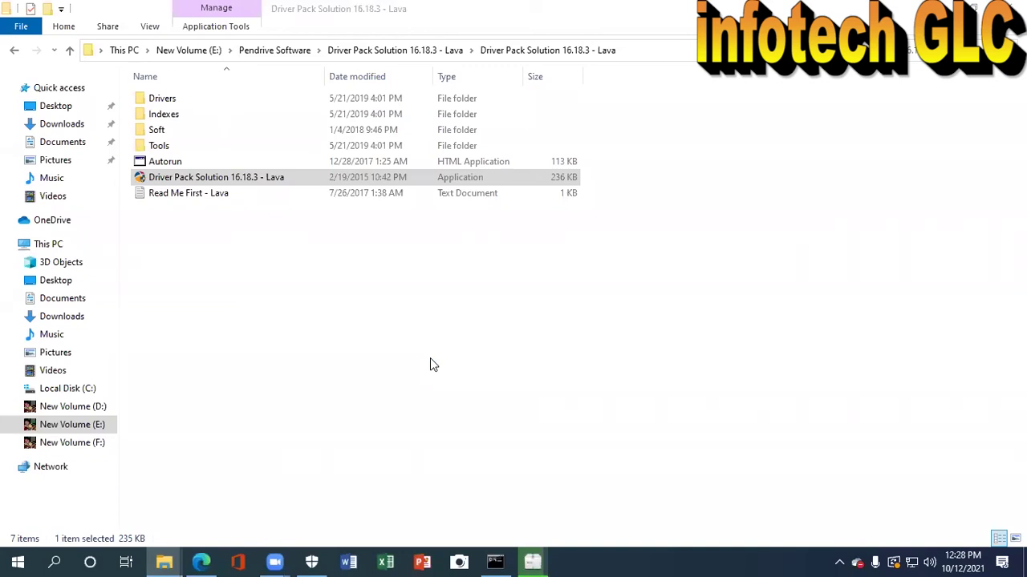
click(536, 562)
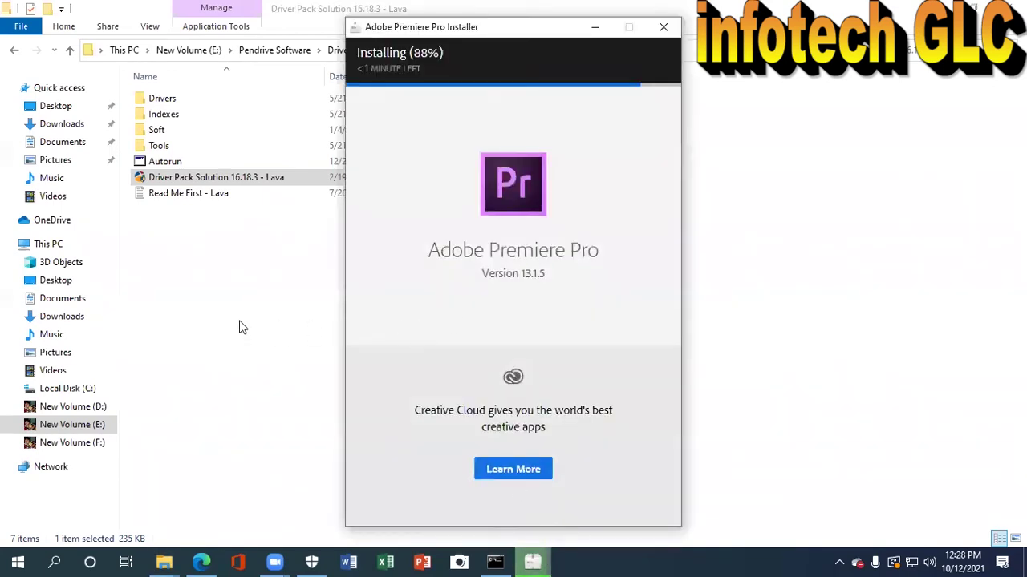
click(242, 325)
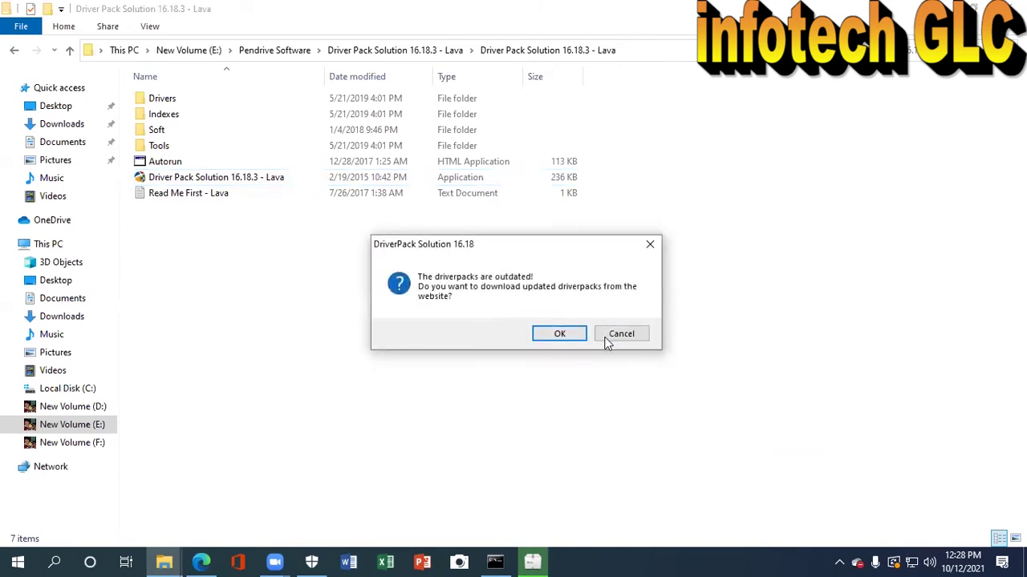
Decline downloading updated driverpacks, continue running the page scripts, and allow the website cookies.
click(612, 339)
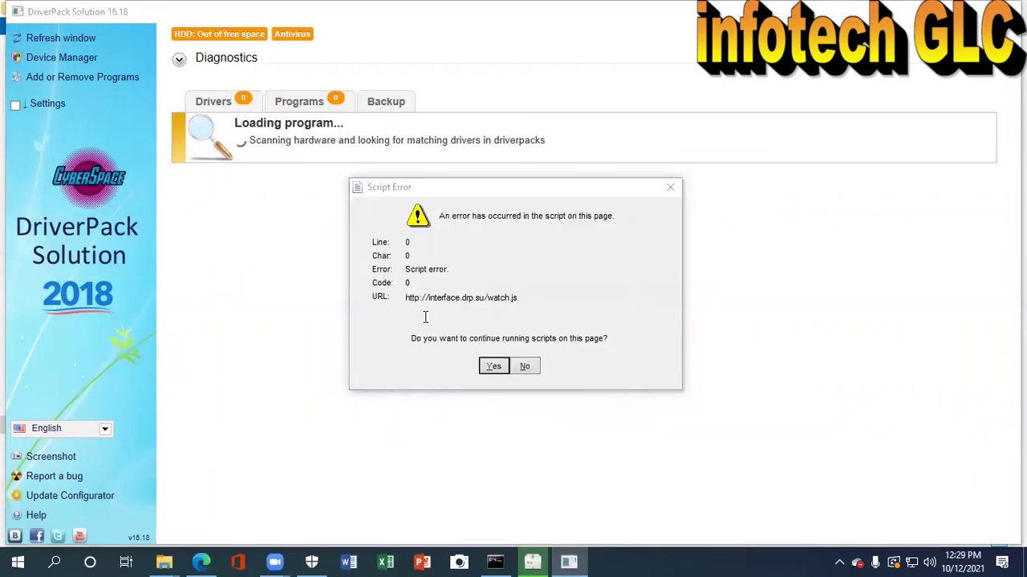
click(492, 367)
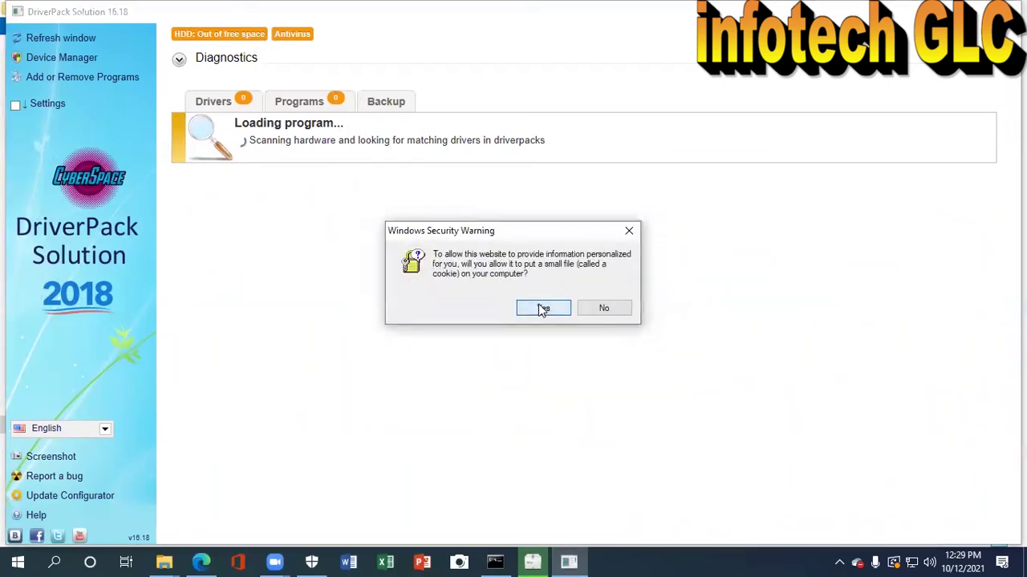
click(544, 309)
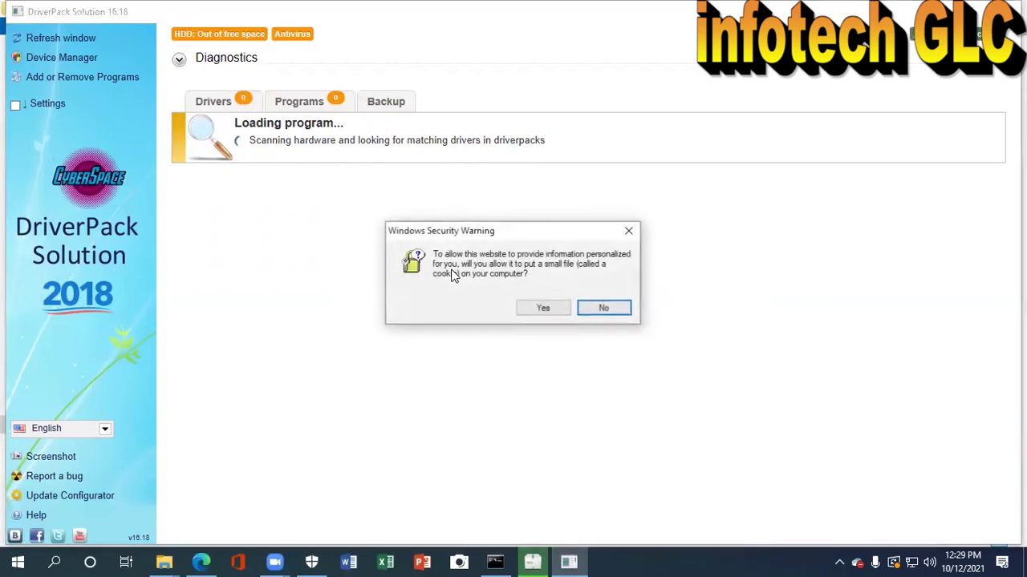
click(545, 310)
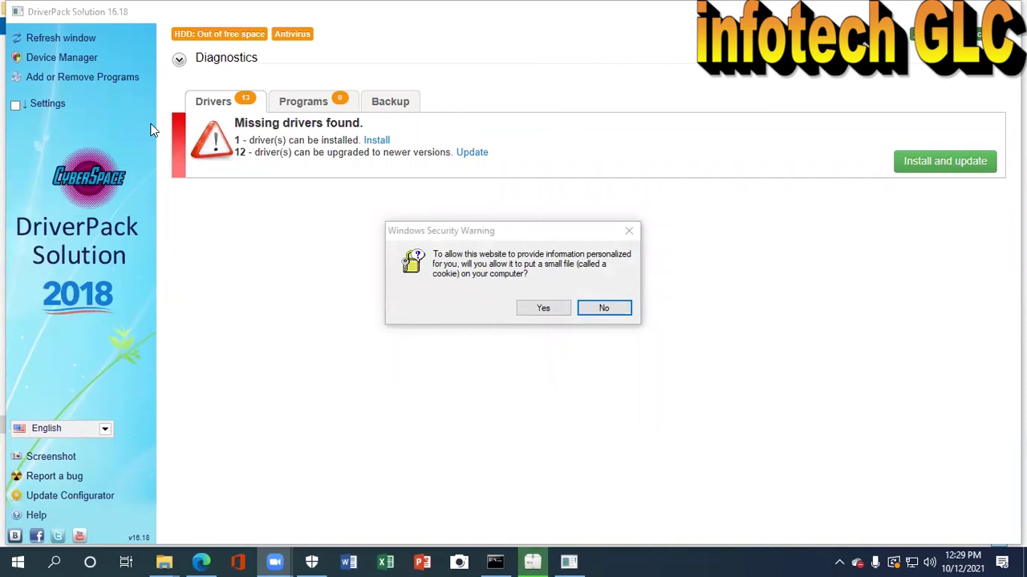
click(541, 307)
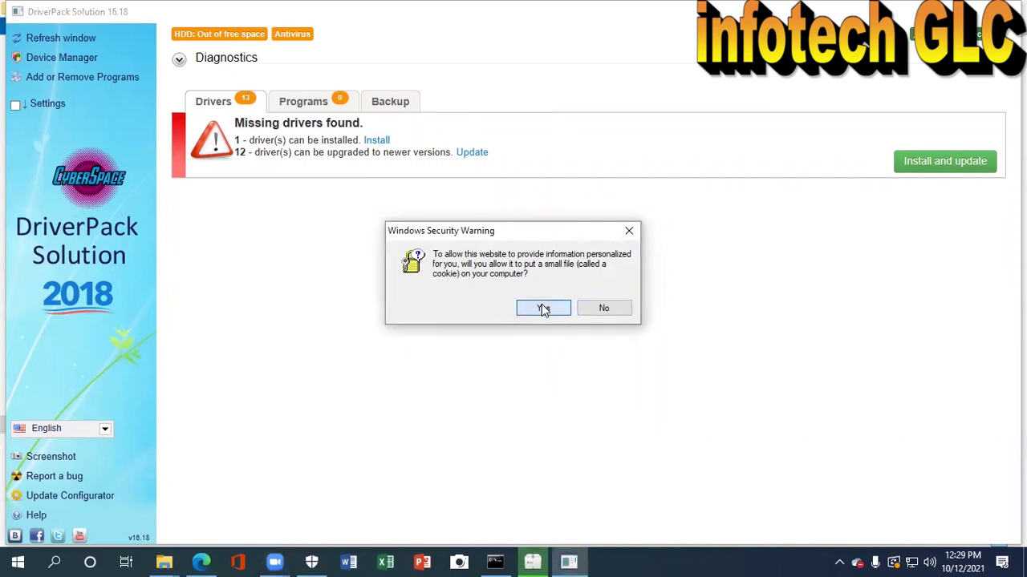
click(543, 311)
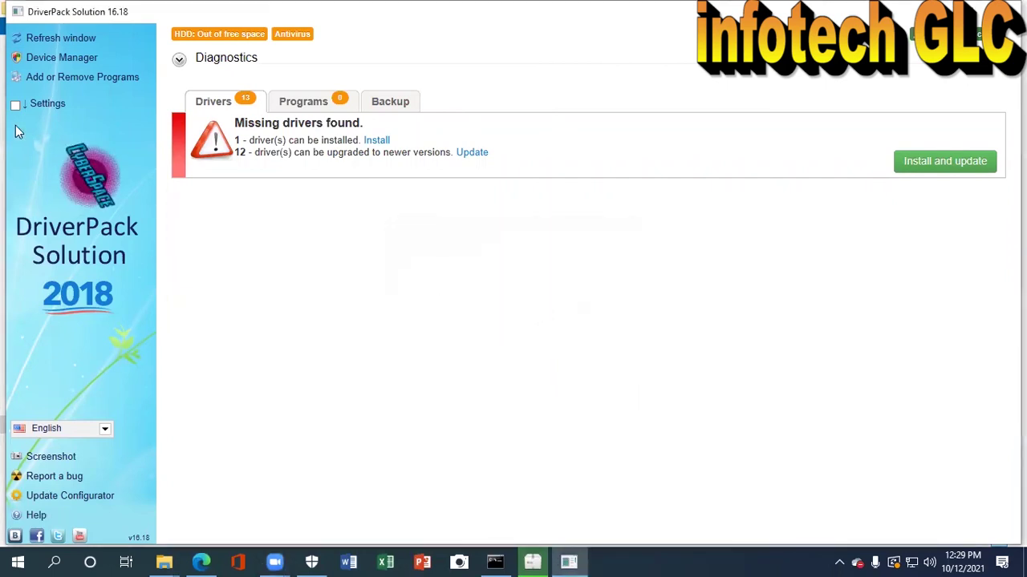
Enable expert mode, select the Atmel TPM touchpad and Intel(R) 300 Series SATA AHCI Controller drivers, and close DriverPack Solution without installing them.
click(15, 106)
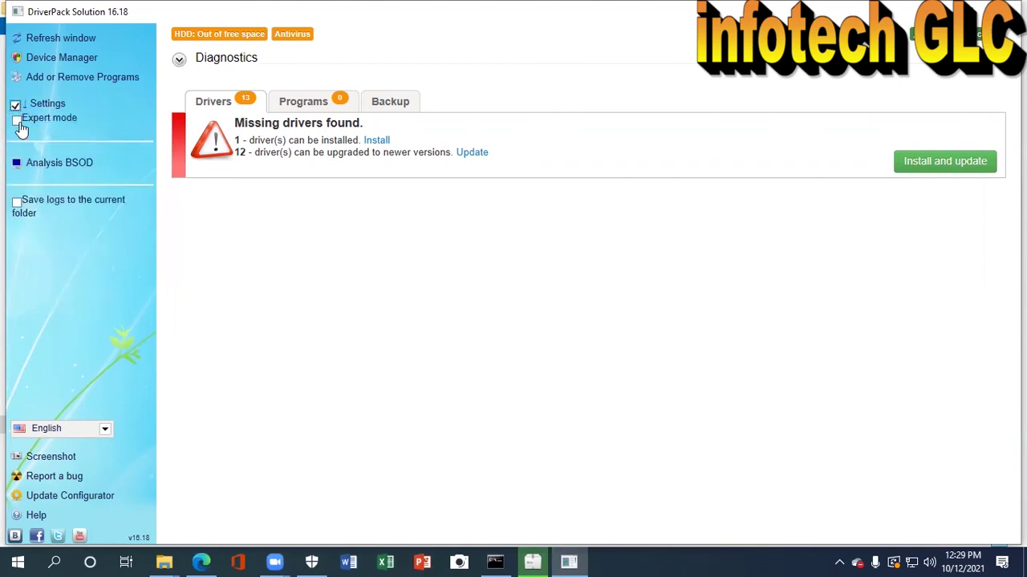
click(19, 122)
scroll(281, 336, down, 3)
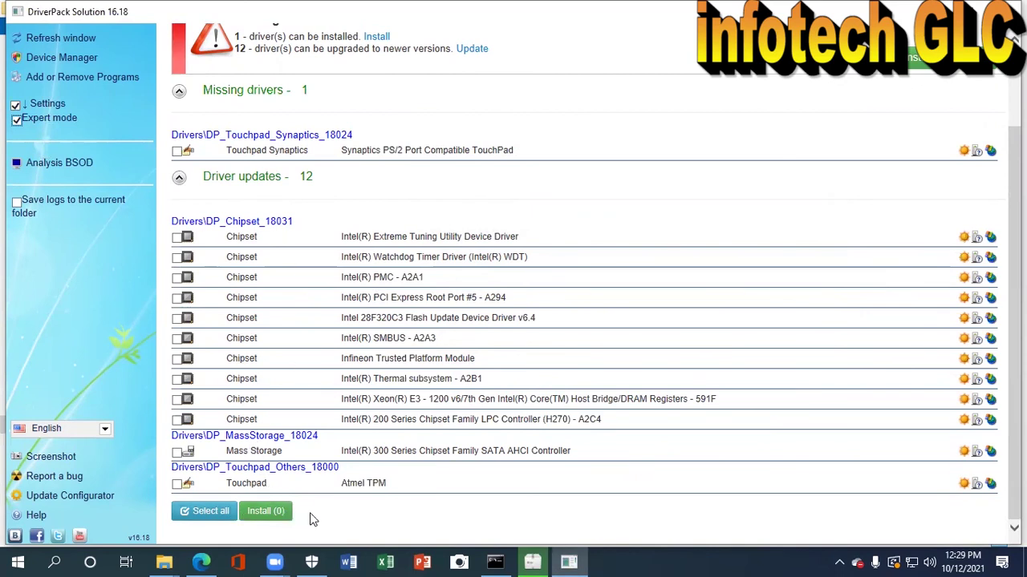
click(176, 483)
click(176, 453)
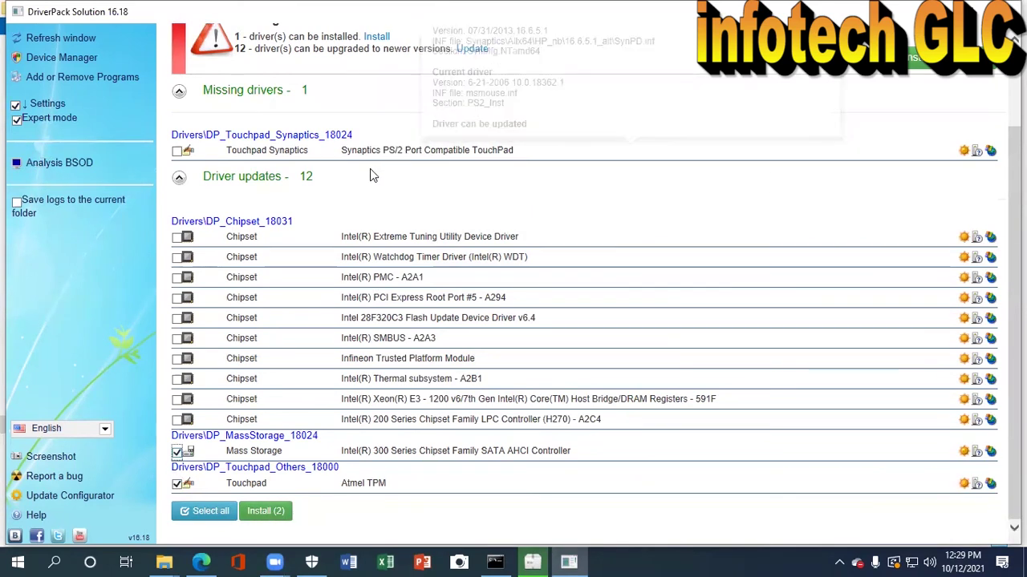
click(1012, 8)
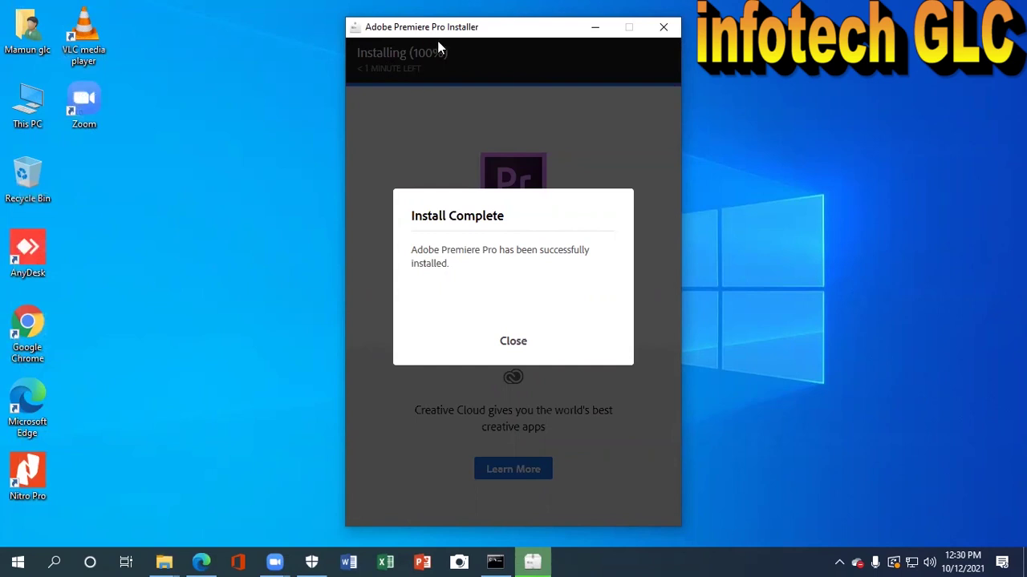
Close the completed Adobe Premiere Pro and .NET Framework 3.5 installers and refresh the desktop.
click(518, 343)
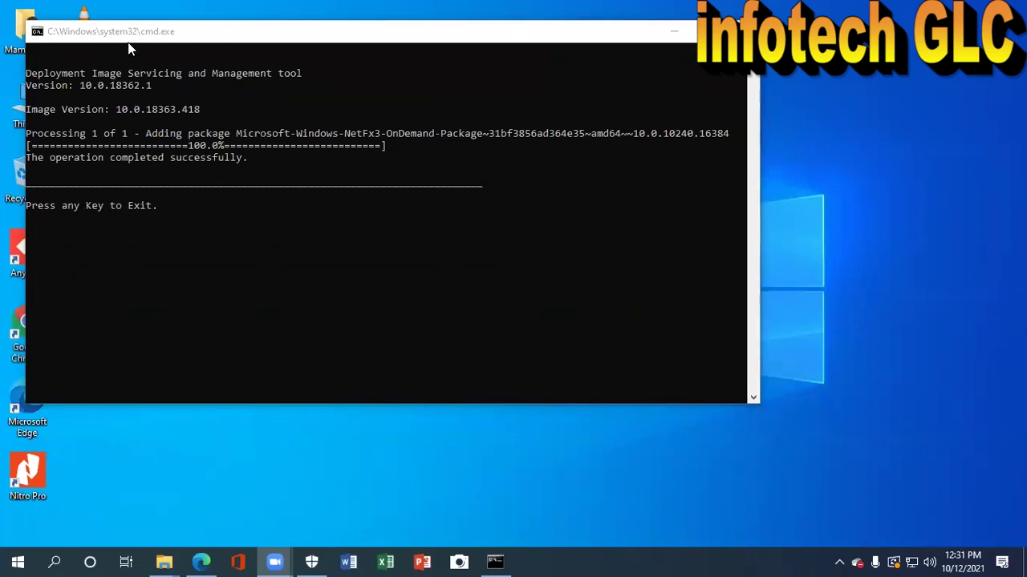
click(264, 193)
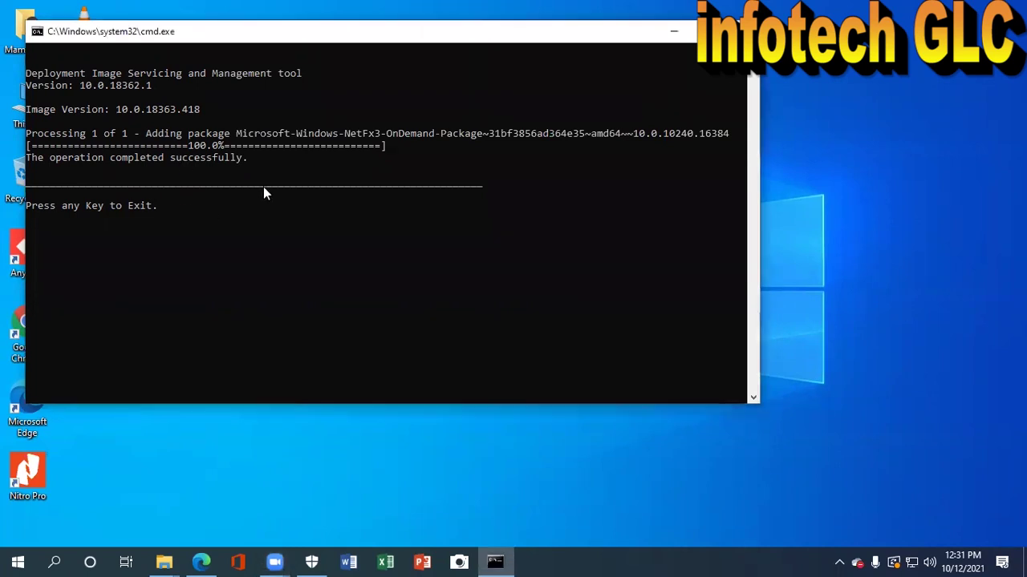
key(Return)
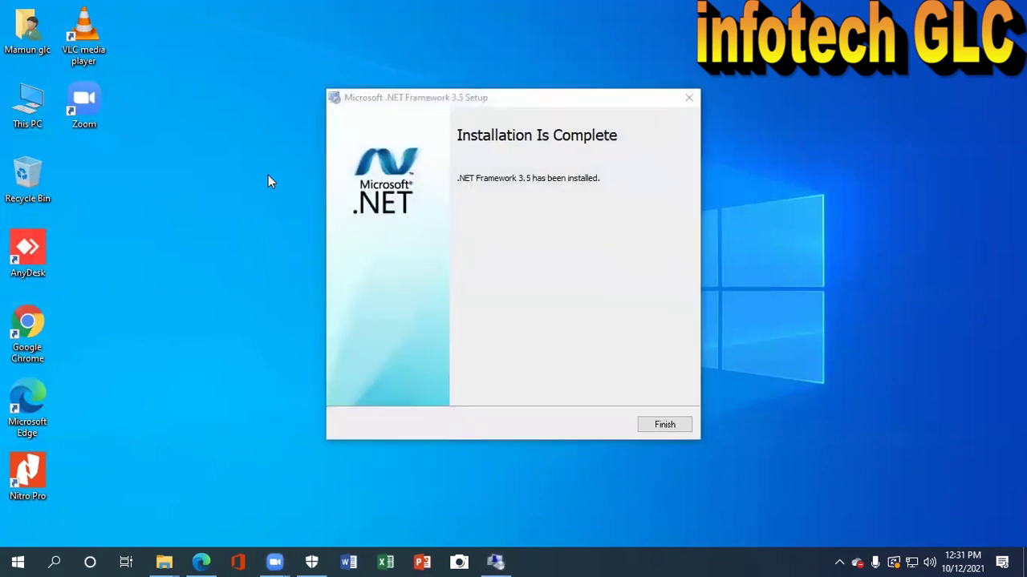
click(665, 426)
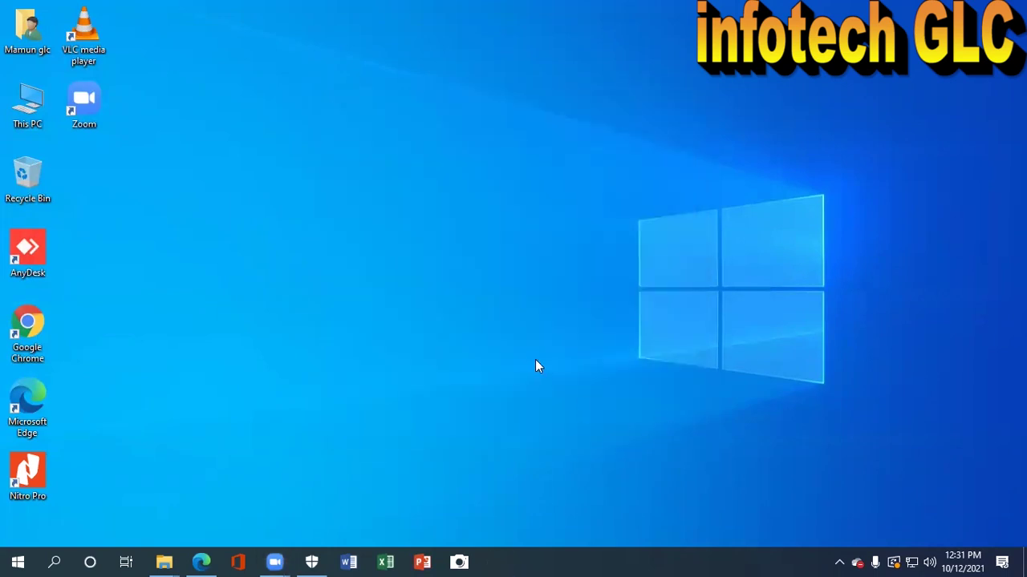
right_click(297, 160)
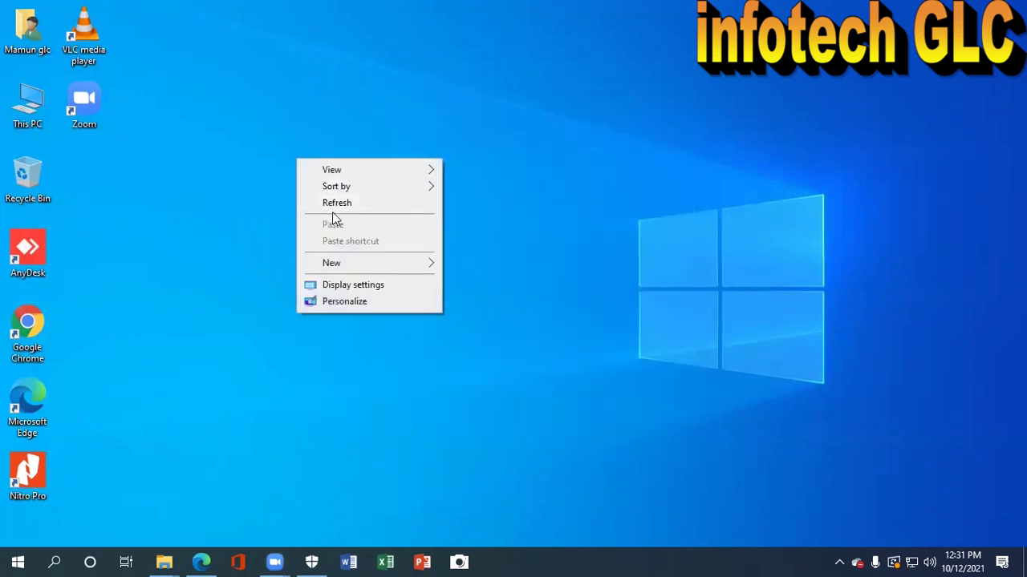
click(335, 205)
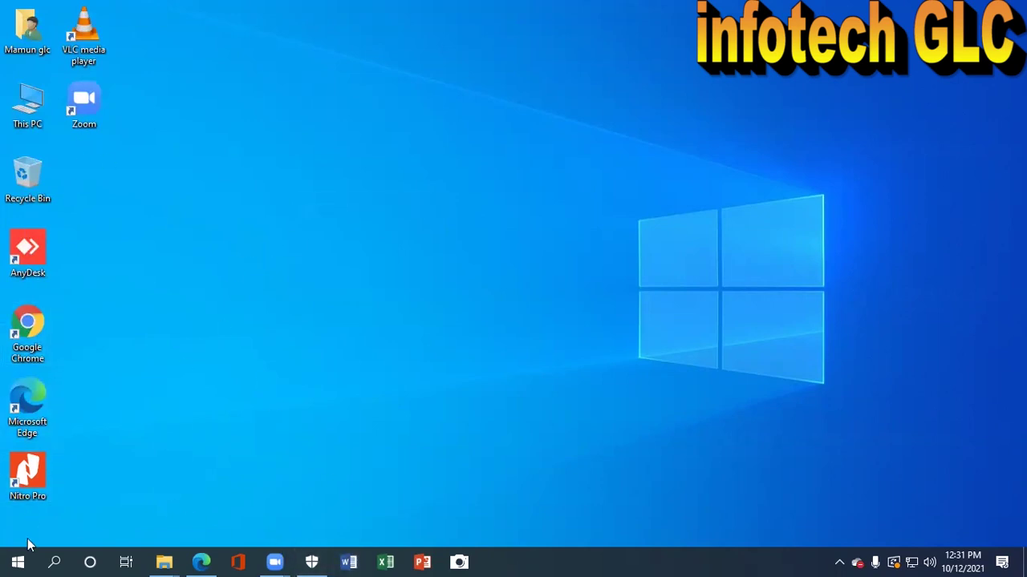
Examine the recently added and installed apps in the Start menu.
click(17, 562)
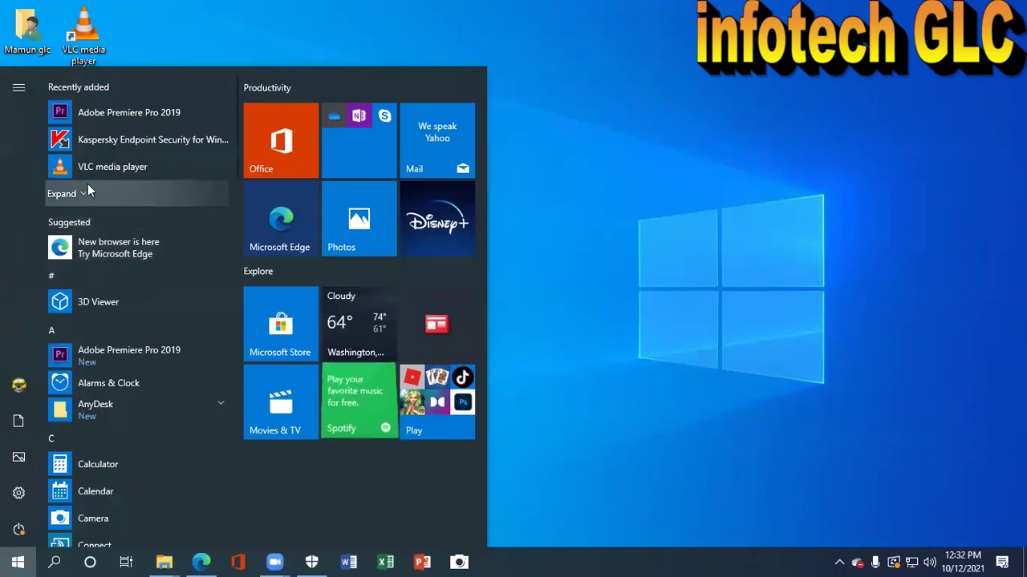
scroll(101, 387, down, 3)
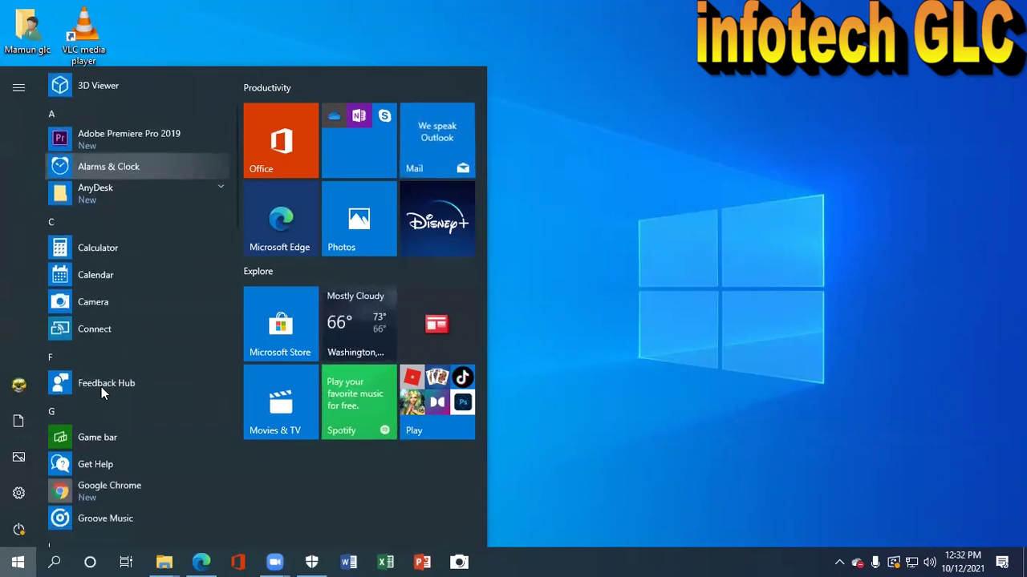
scroll(101, 387, up, 3)
click(655, 275)
Open the fscommand folder inside Bijoy_21 in the Pendrive Software folder on the E: drive.
double_click(27, 103)
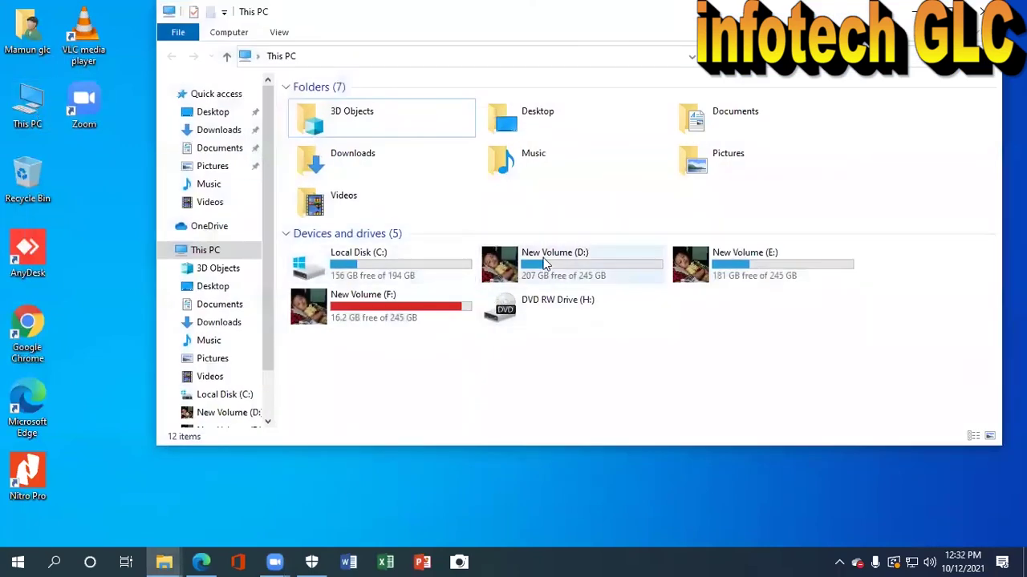
double_click(528, 273)
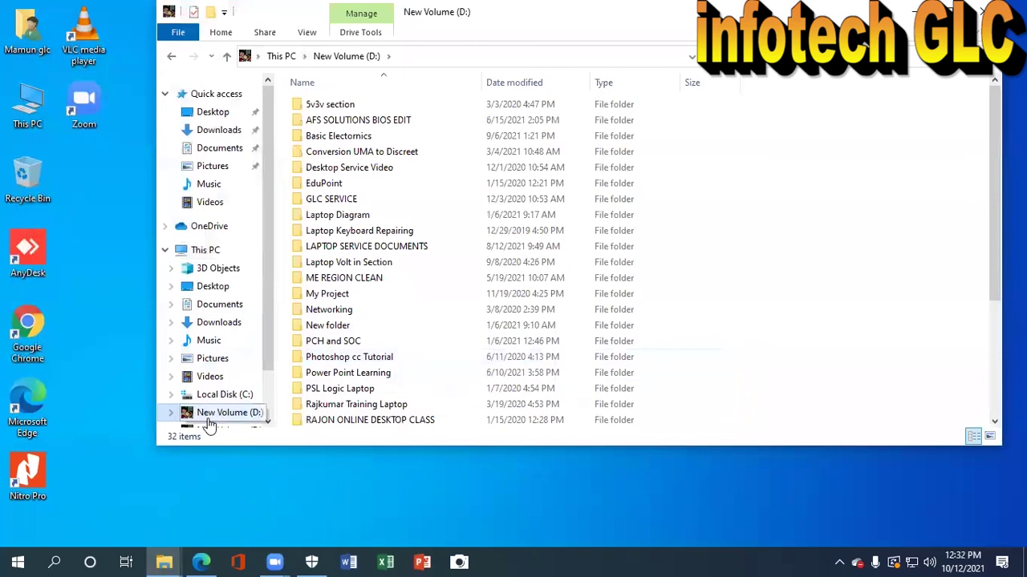
scroll(208, 423, down, 1)
click(227, 364)
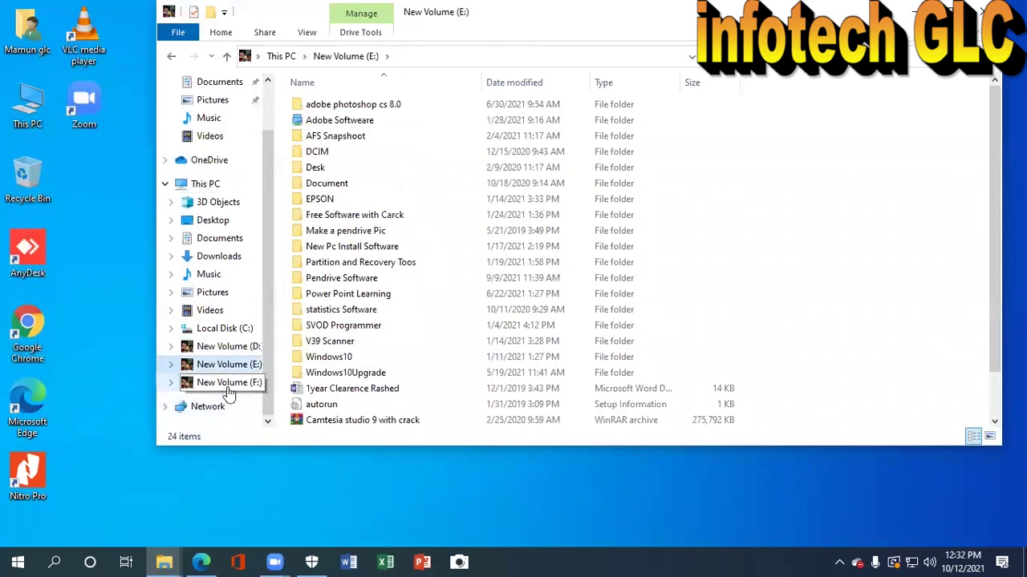
click(228, 385)
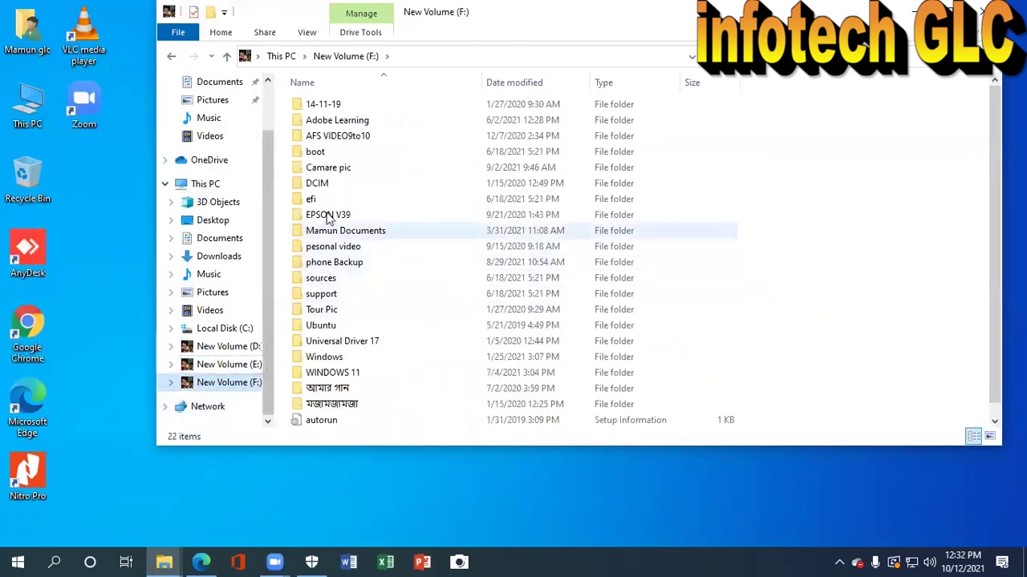
click(222, 370)
click(329, 295)
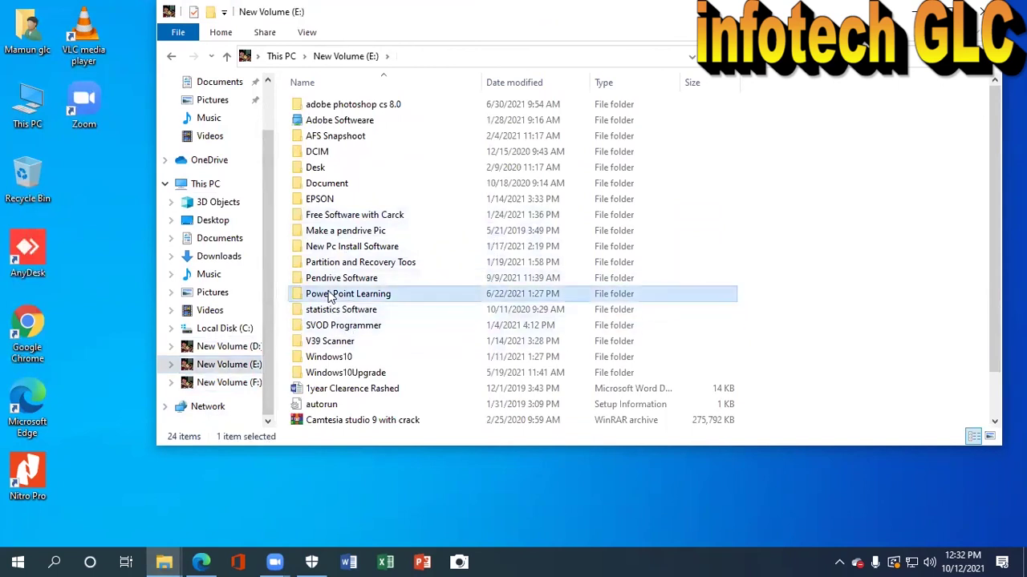
double_click(328, 277)
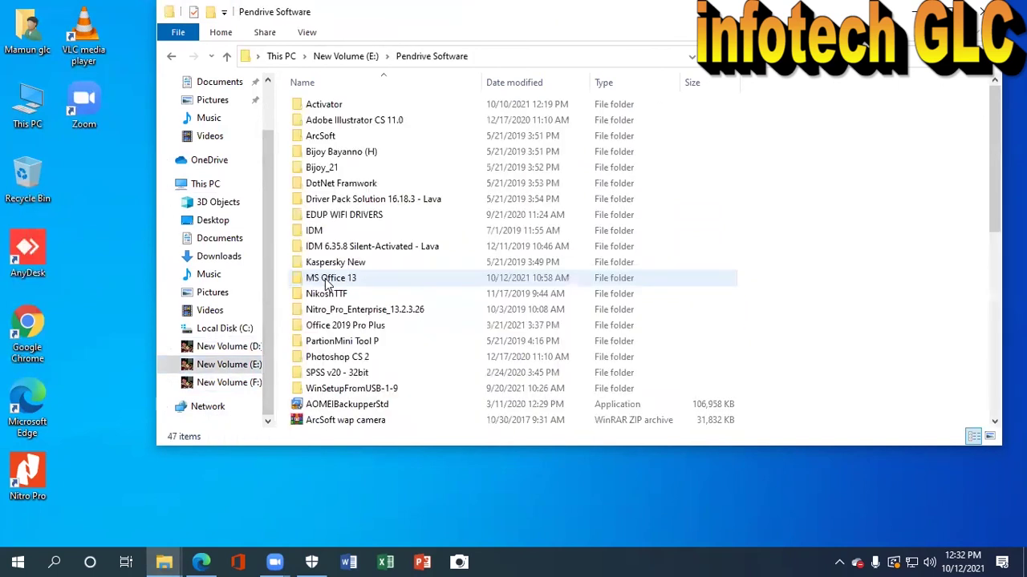
double_click(329, 169)
double_click(321, 105)
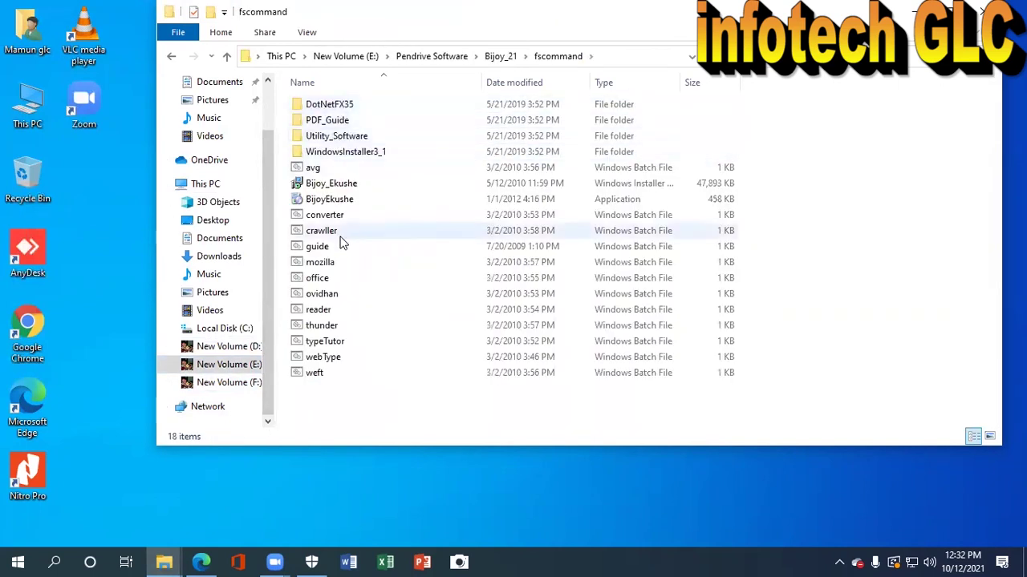
Install Bijoy_Ekushe through its setup wizard and refresh the desktop.
click(353, 183)
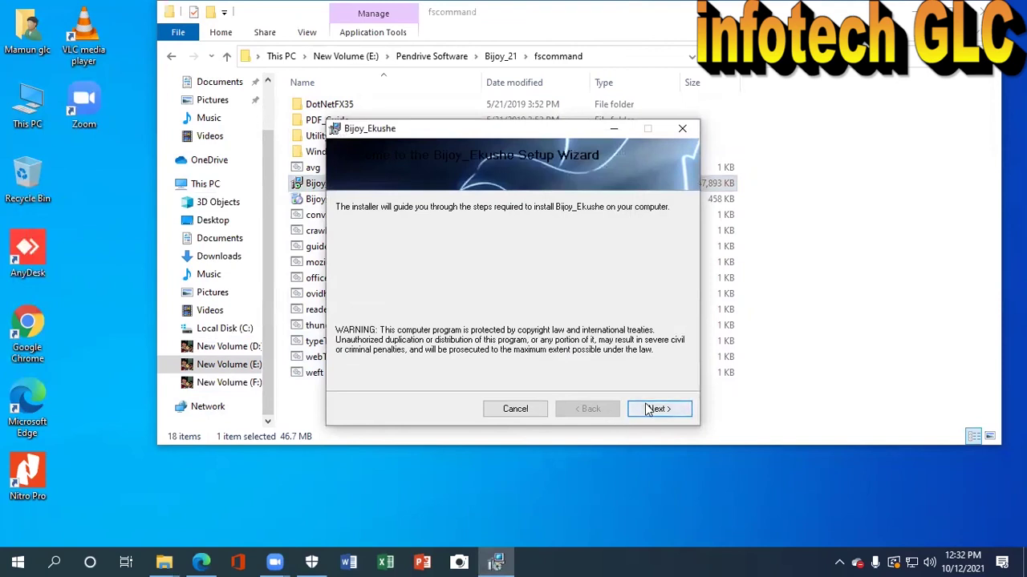
click(652, 411)
click(647, 411)
click(514, 376)
click(656, 409)
click(656, 410)
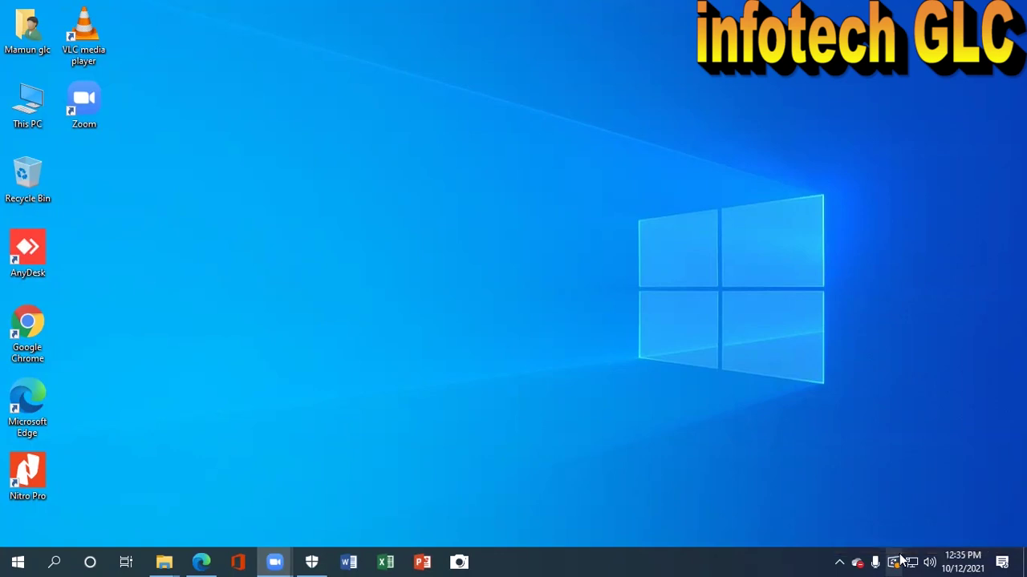
right_click(472, 226)
click(502, 268)
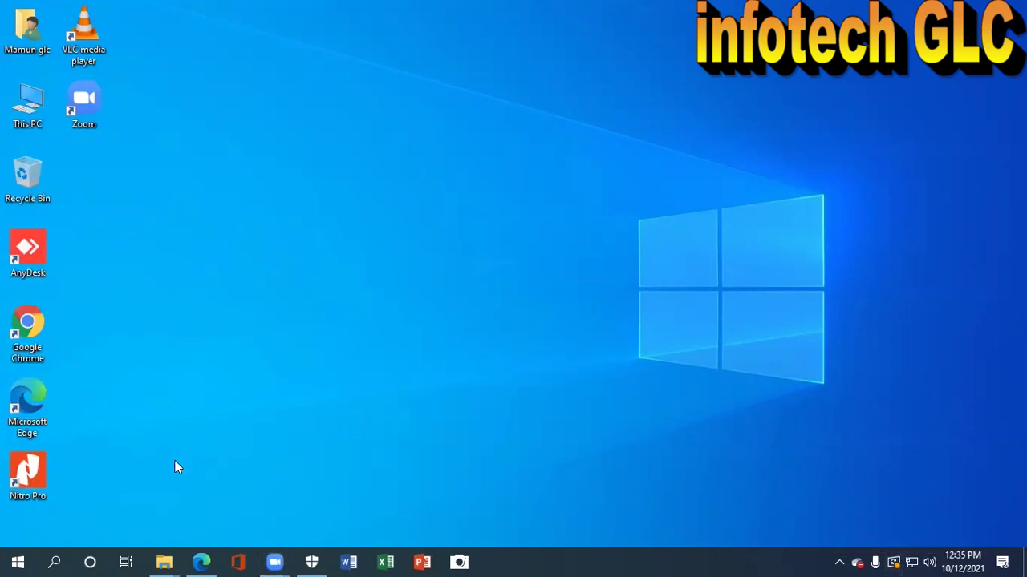
Open the Services console and set the startup type of Background Intelligent Transfer Service to Disabled.
click(55, 562)
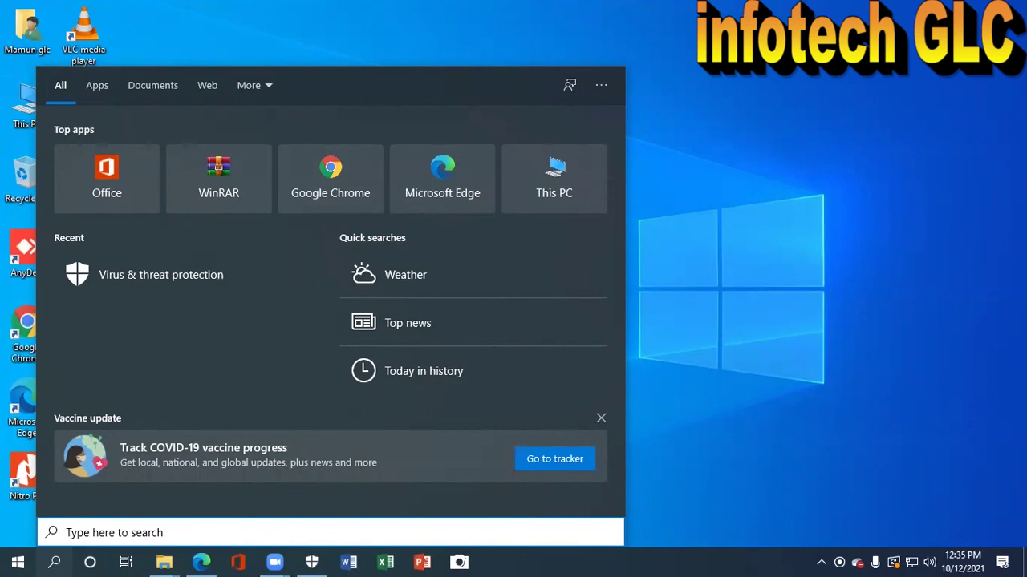
text(ser)
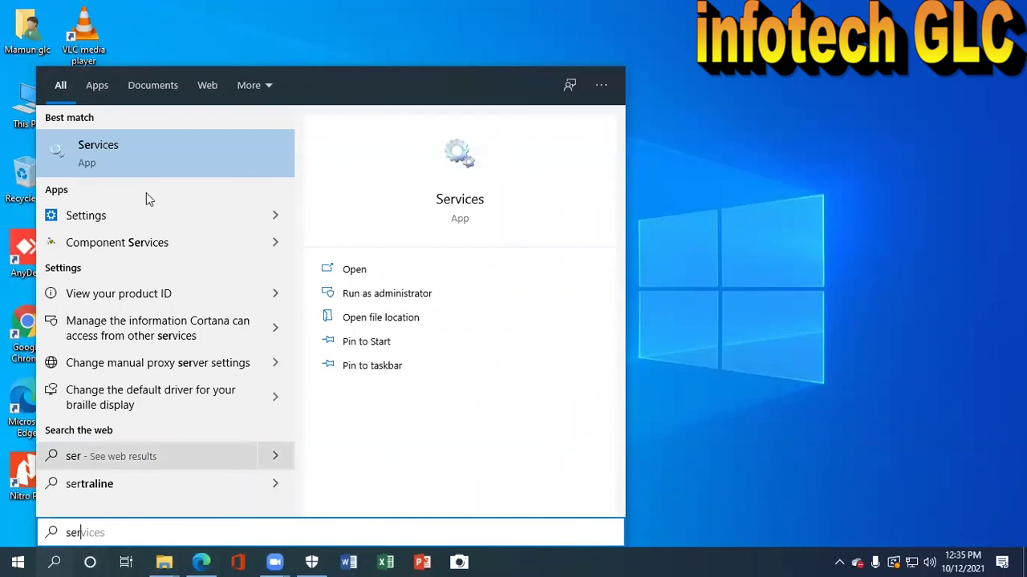
click(119, 154)
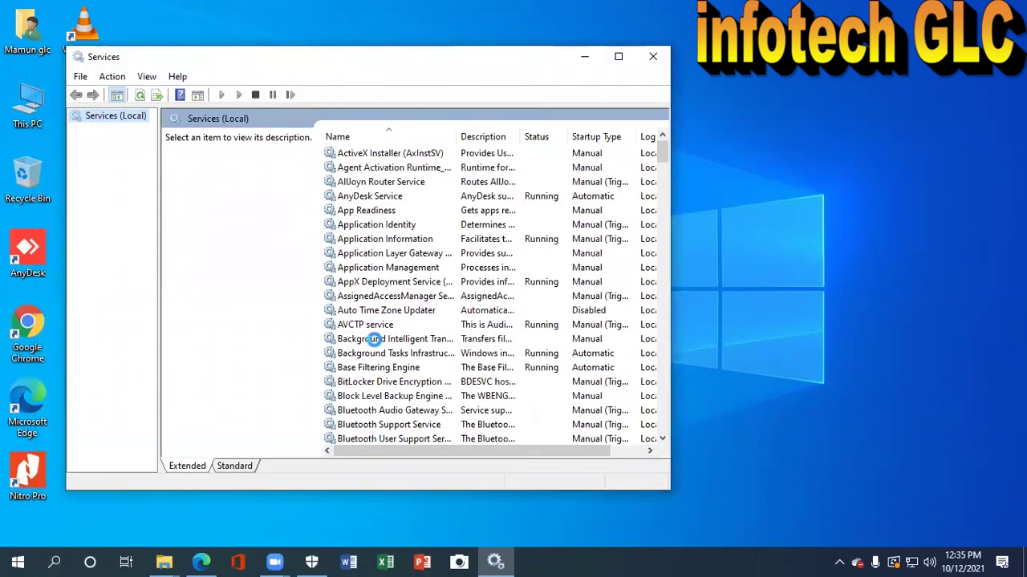
double_click(374, 340)
click(346, 262)
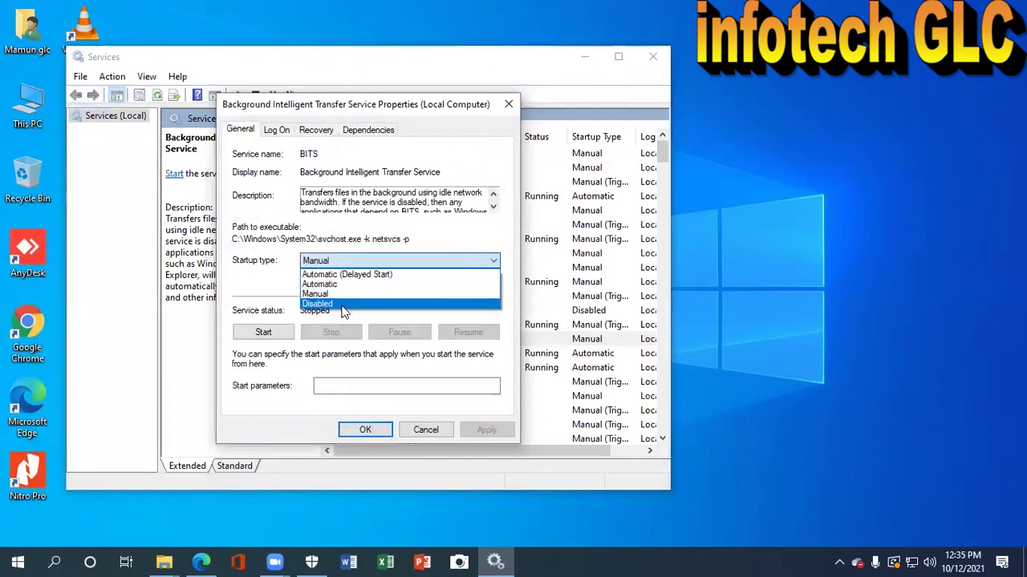
click(340, 304)
click(486, 430)
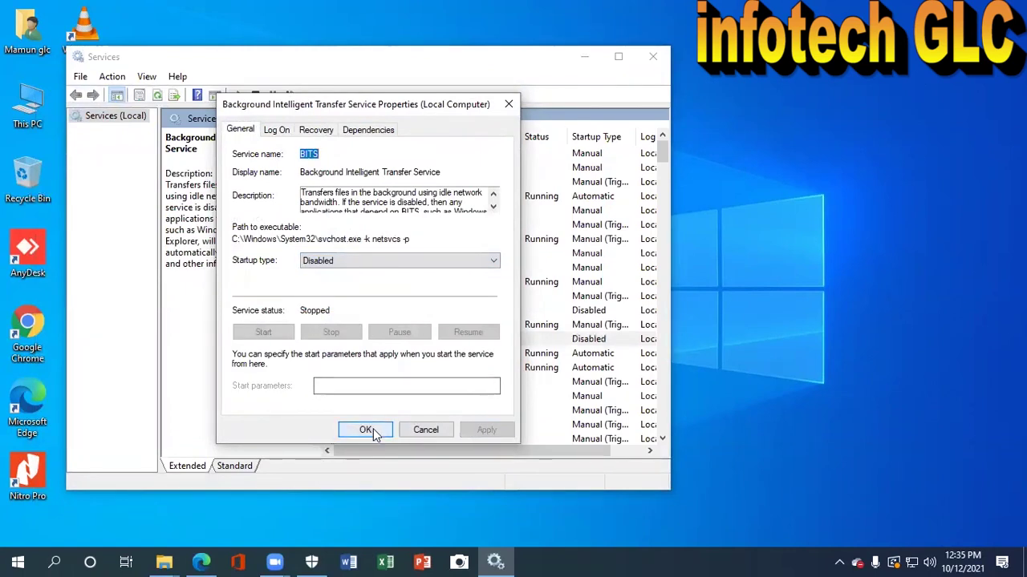
click(368, 430)
Find the Windows Update service in the list and choose Manual as its startup type in its properties.
text(windows c)
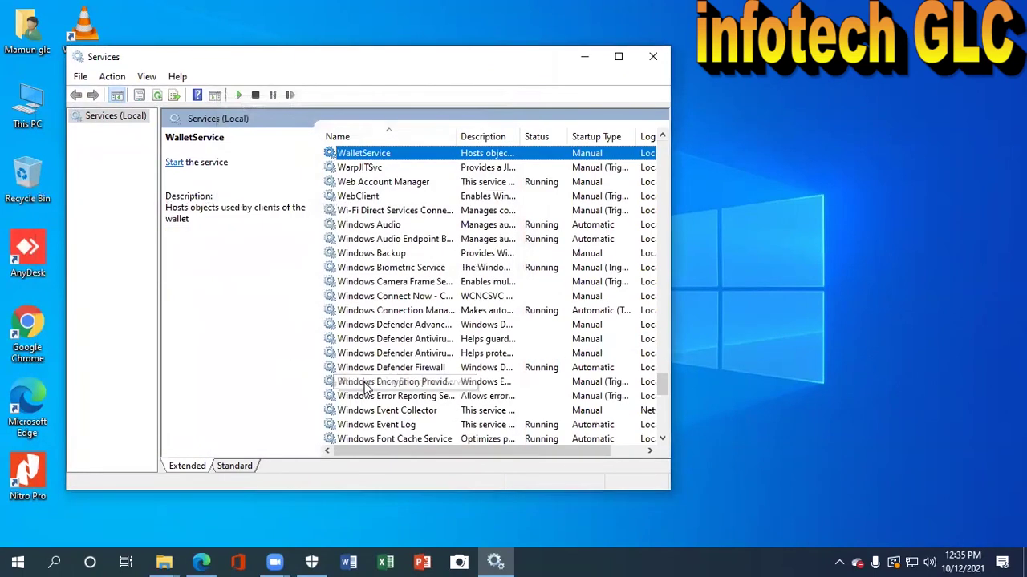
key(Down)
key(Down)
key(Down)
key(Down)
key(Down)
key(Down)
key(Down)
key(Down)
key(Down)
key(Down)
key(Down)
key(Down)
key(Down)
key(Down)
key(Down)
key(Down)
key(Down)
key(Down)
key(Down)
key(Down)
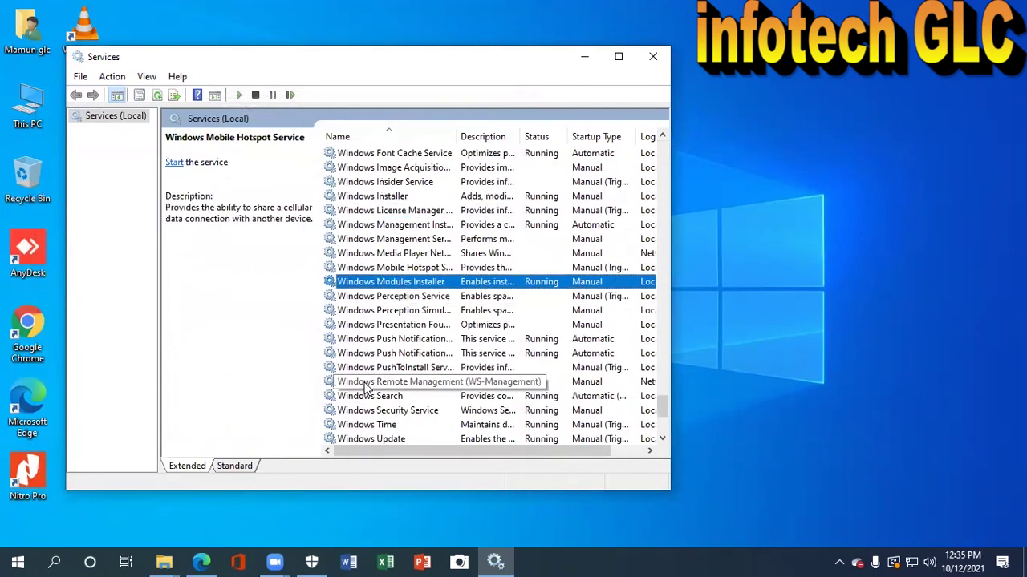
key(Down)
key(Down)
double_click(401, 438)
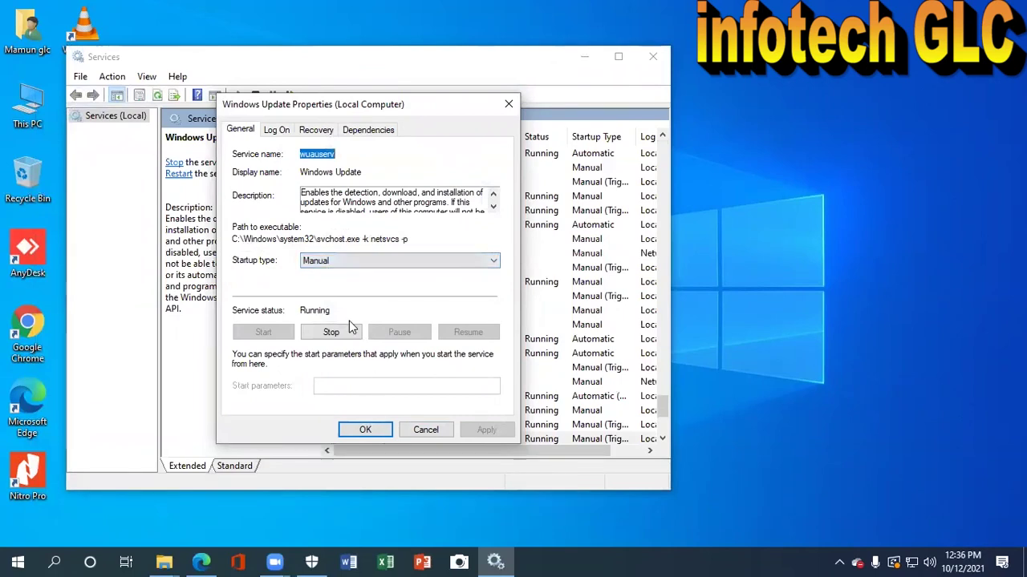
click(340, 264)
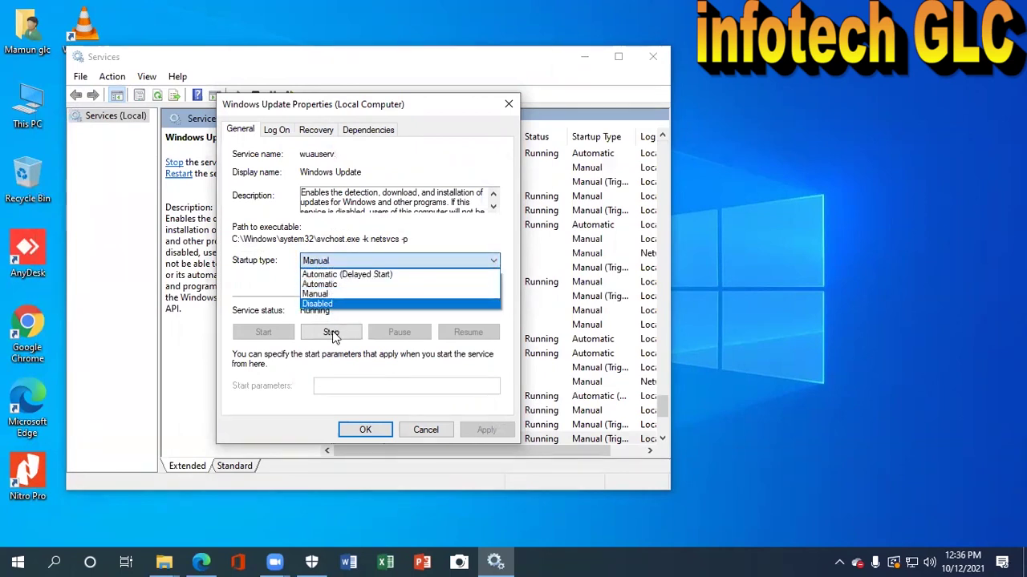
click(324, 295)
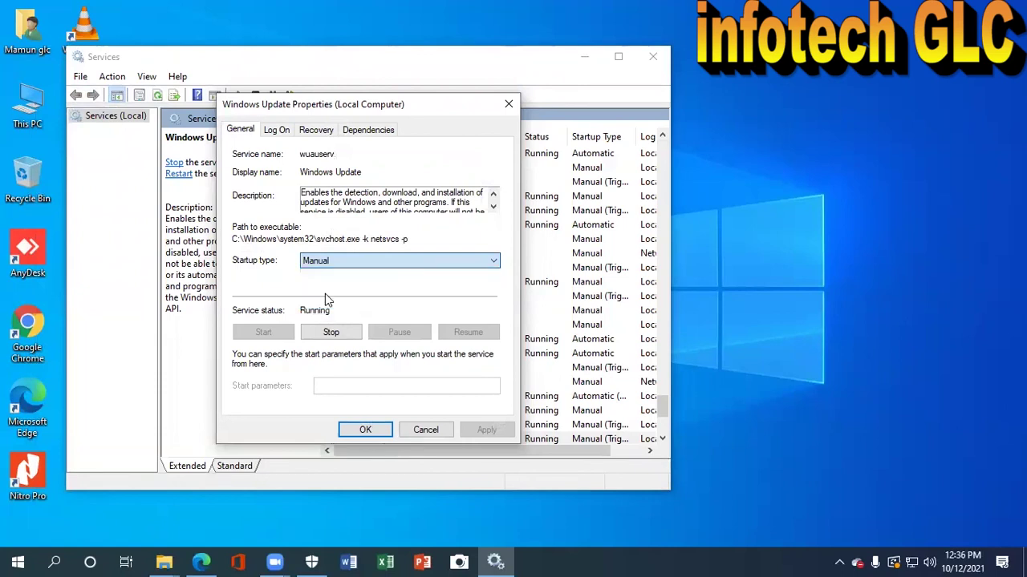
click(481, 430)
click(386, 428)
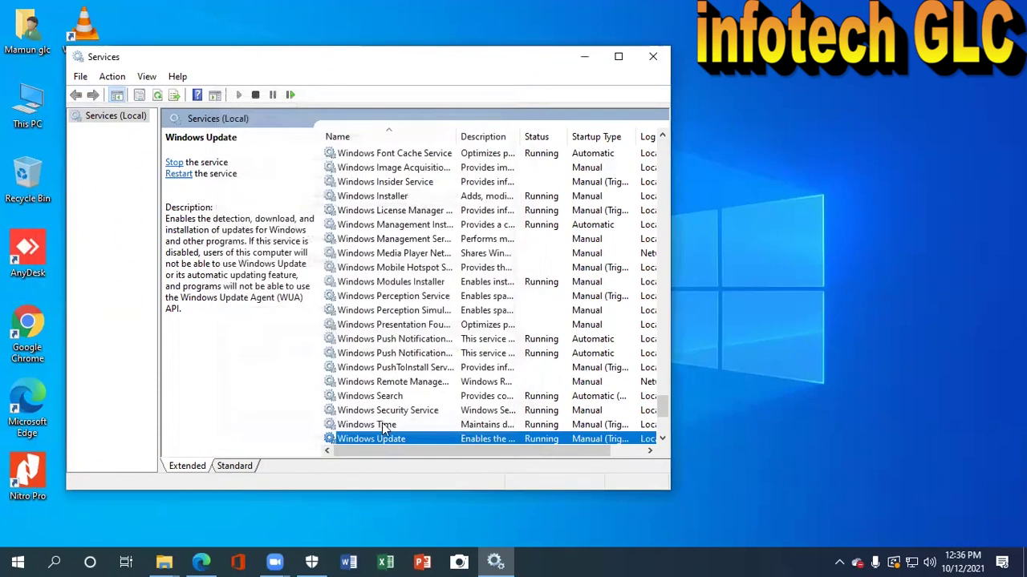
Close the Services console and refresh the desktop.
click(653, 56)
right_click(309, 161)
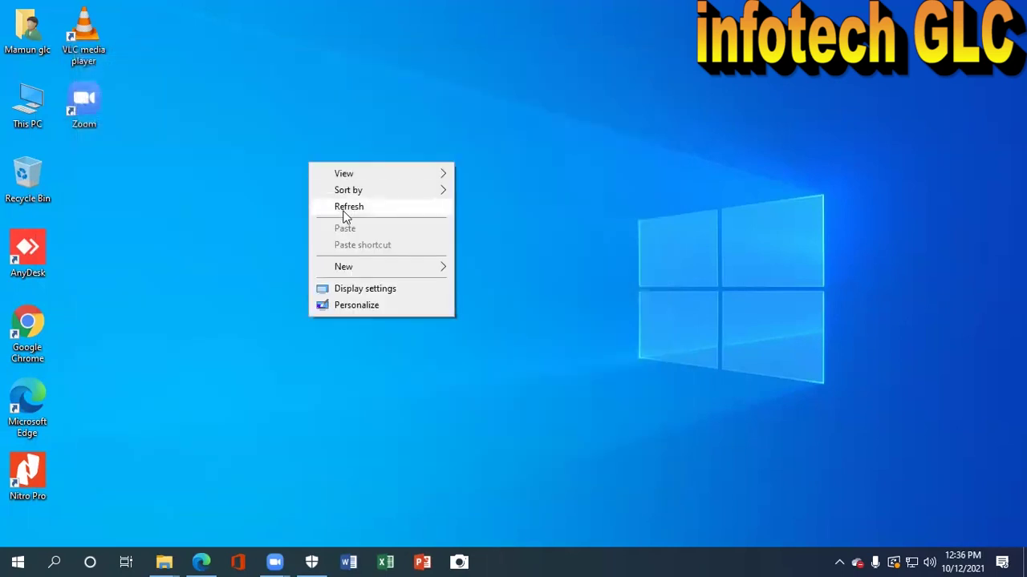
click(345, 207)
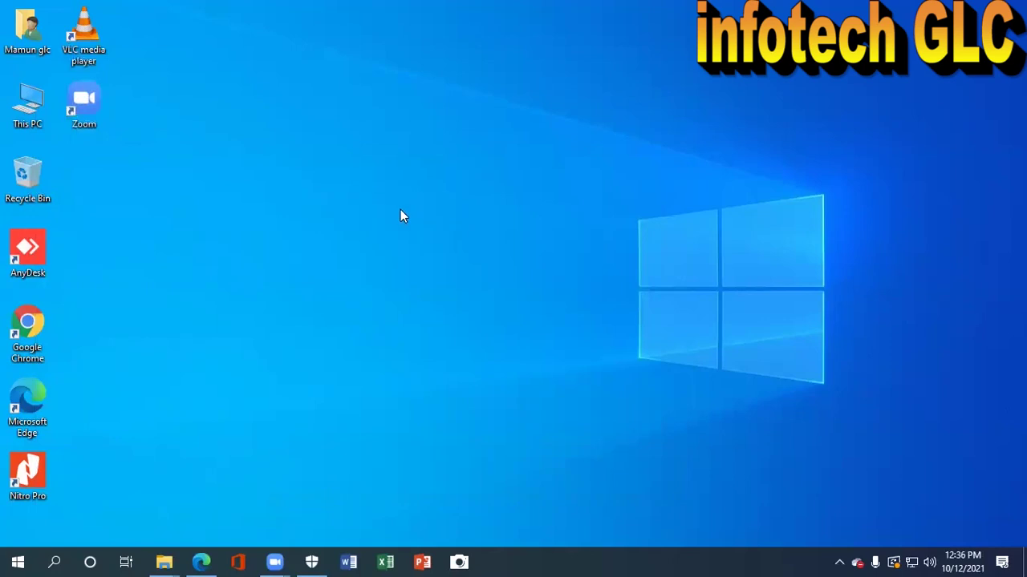
Check whether the Camera app detects a camera, close the app and refresh the desktop.
click(459, 563)
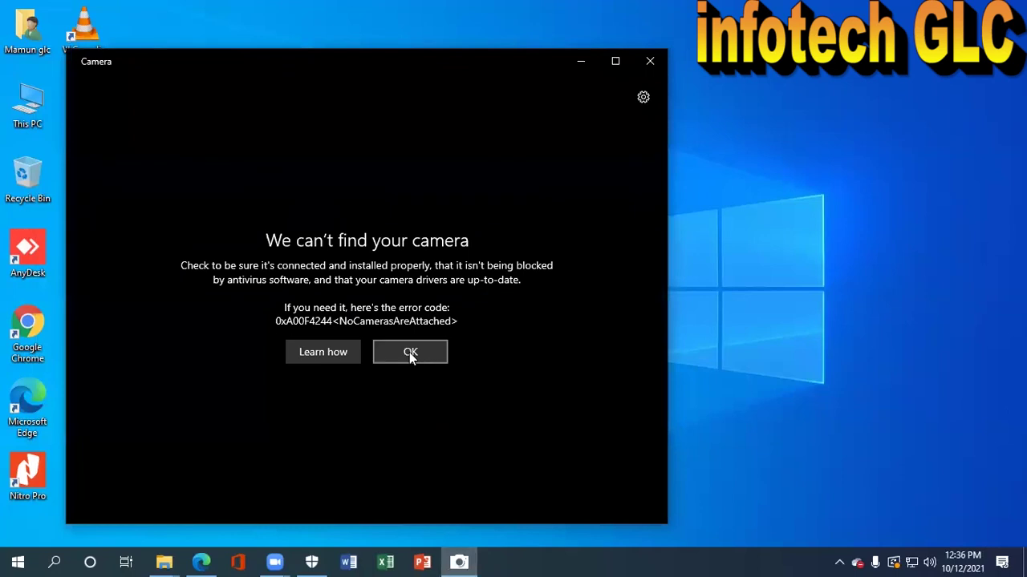
click(648, 62)
right_click(461, 121)
right_click(476, 133)
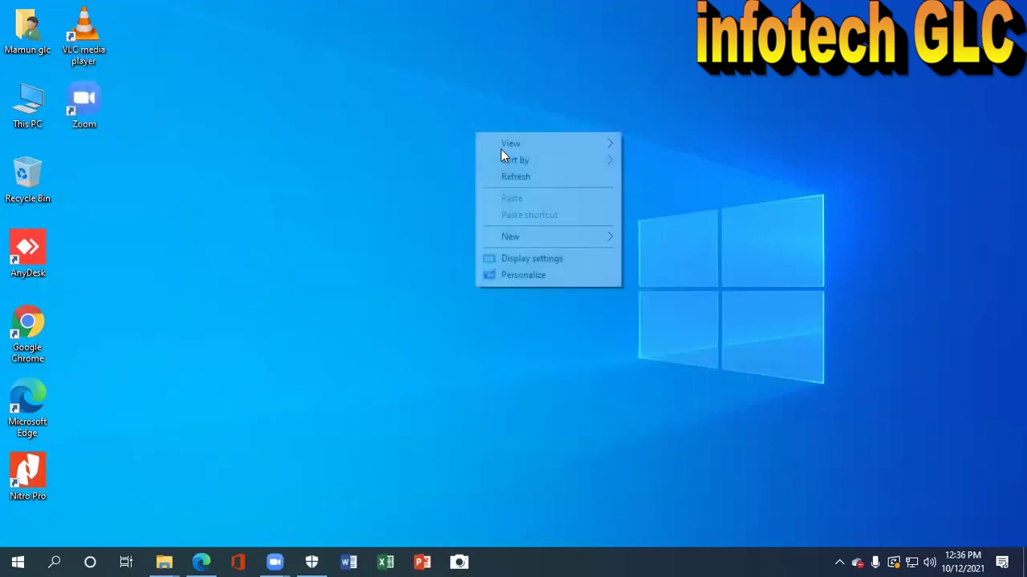
click(519, 176)
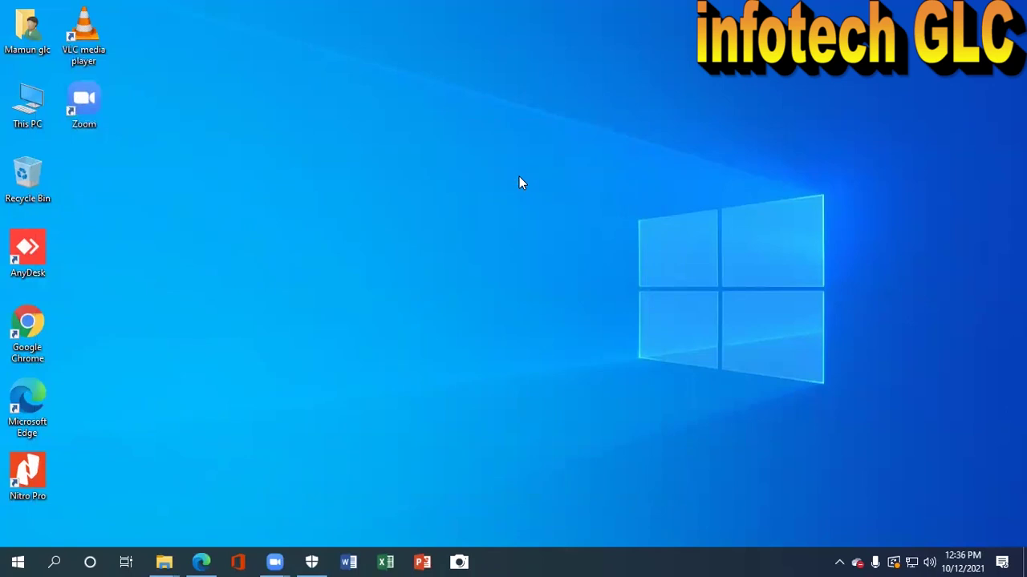